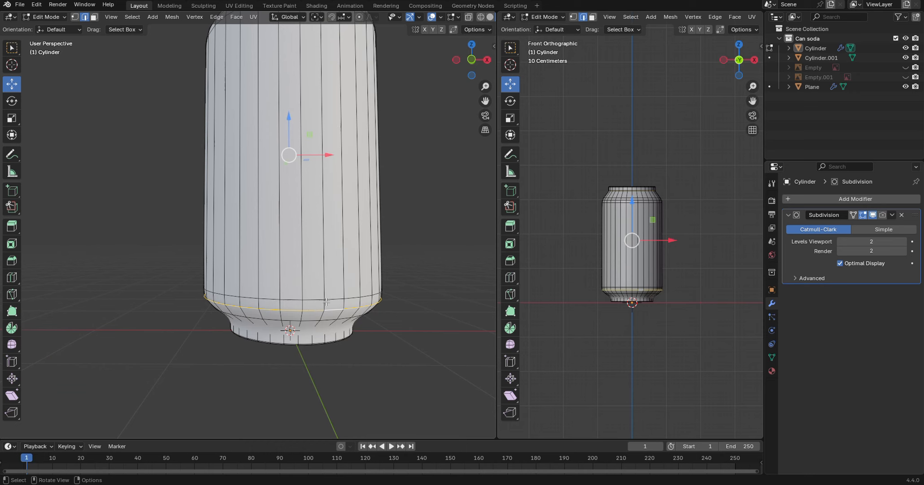
Enable the Subdivision modifier's on-cage display, then mark the can's neck loop, lower loop and the vertical front edge path between them as seams.
click(854, 215)
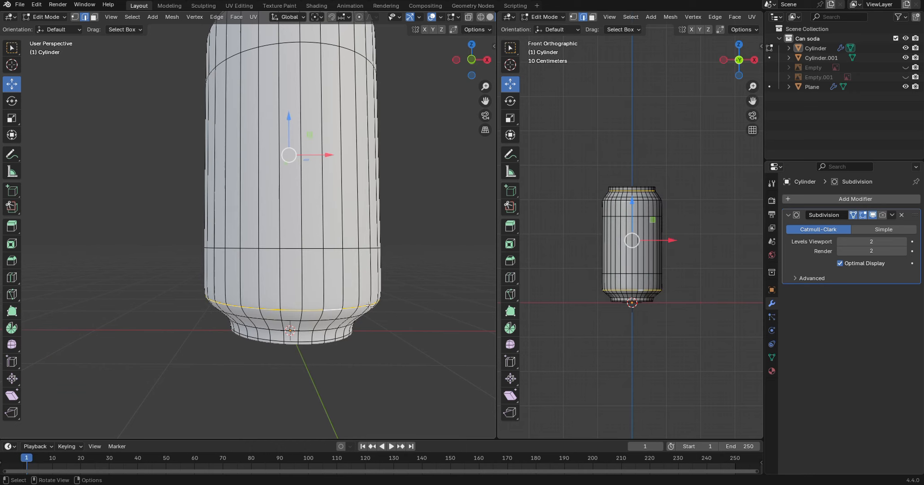
key(KP_1)
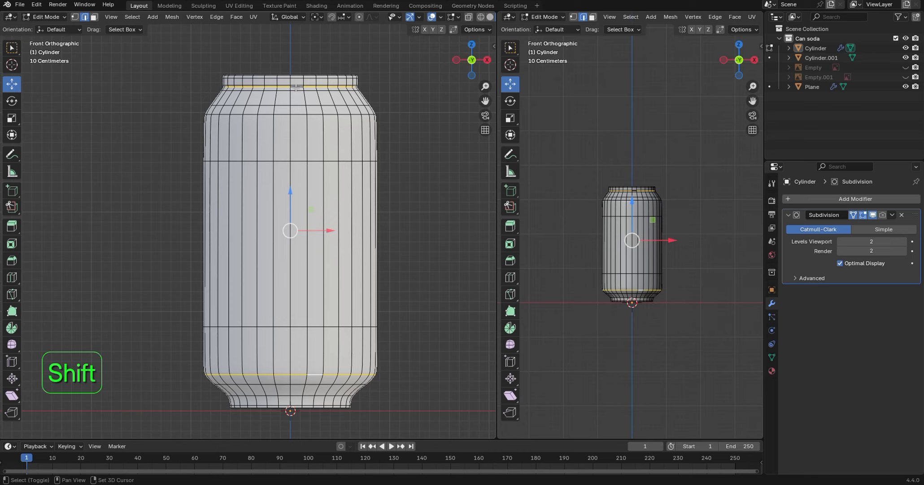
shift+click(290, 110)
ctrl+shift+click(290, 350)
scroll(300, 202, up, 4)
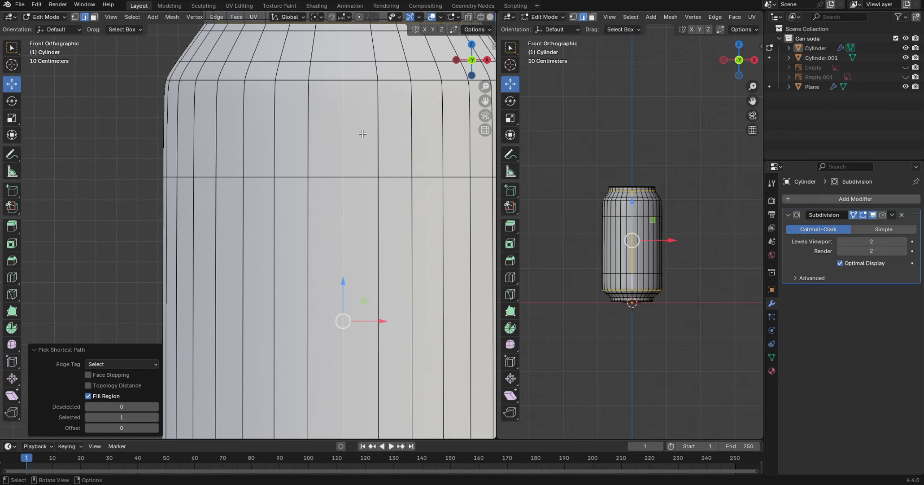
scroll(363, 135, down, 4)
right_click(368, 144)
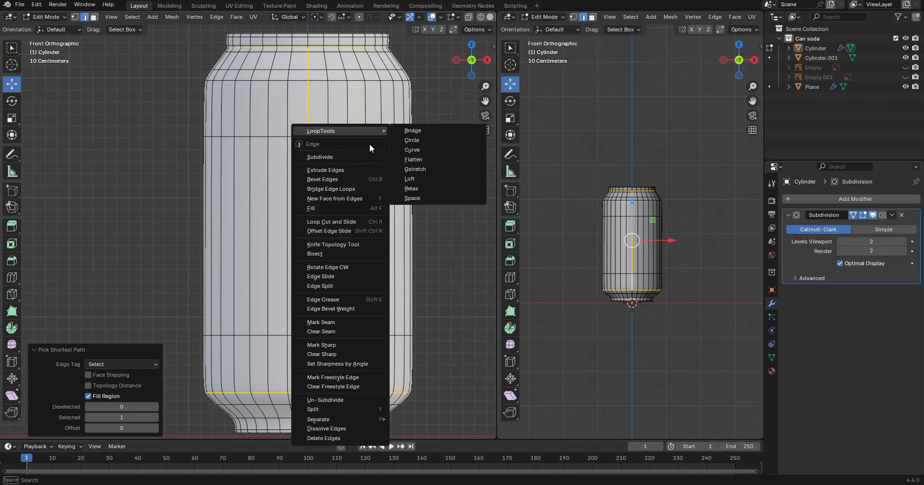
click(322, 319)
scroll(294, 176, down, 4)
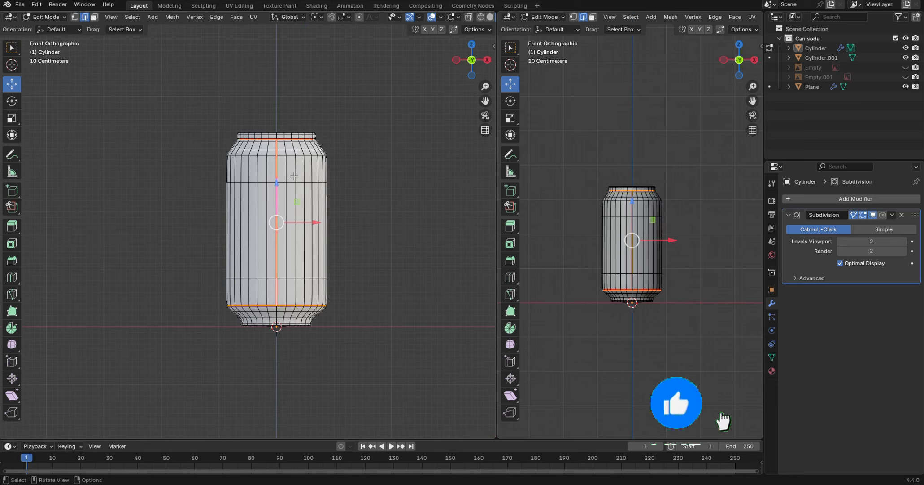
Switch to the UV Editing workspace and unwrap the whole can mesh with Unwrap Angle Based.
scroll(293, 176, up, 3)
key(Tab)
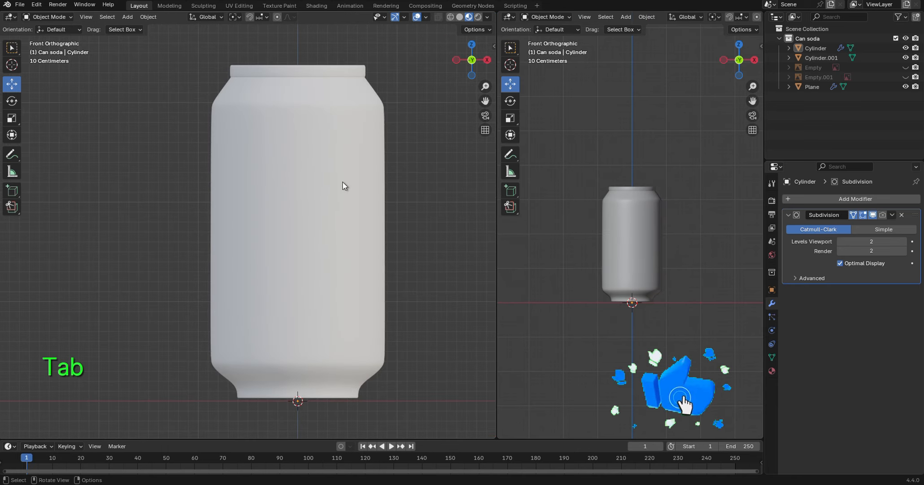
key(Tab)
key(Tab)
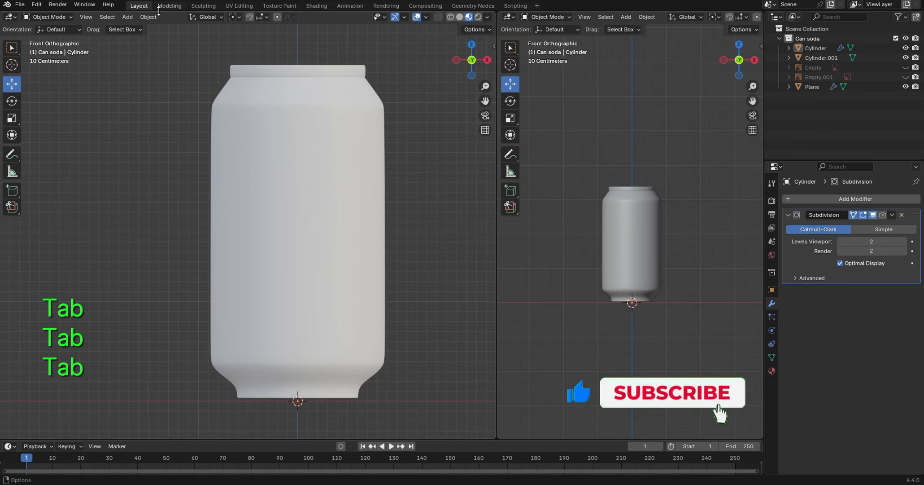
click(240, 5)
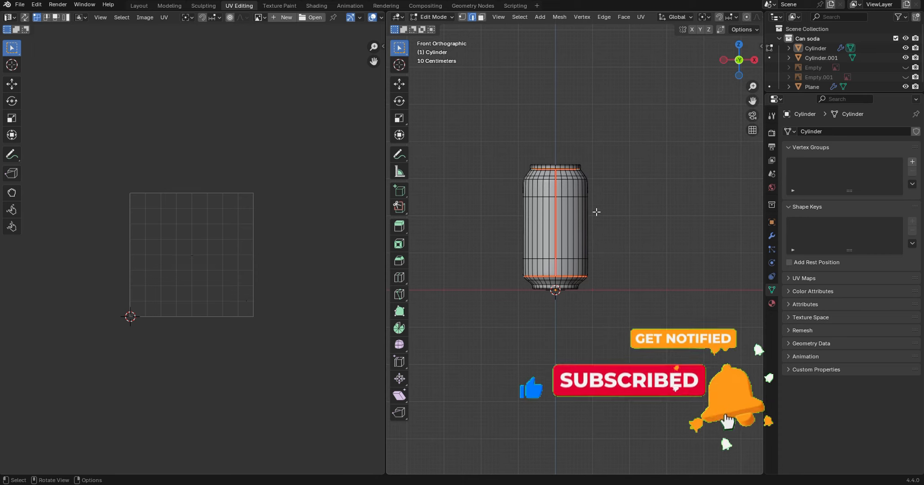
key(a)
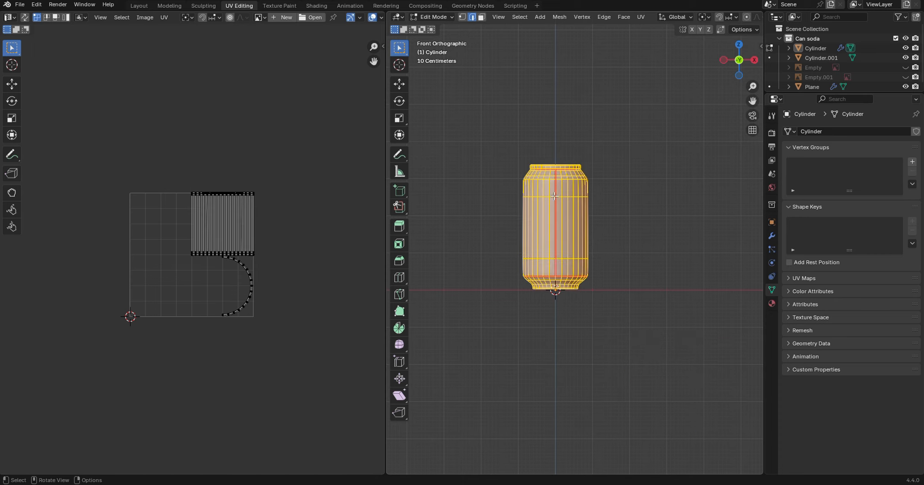
key(u)
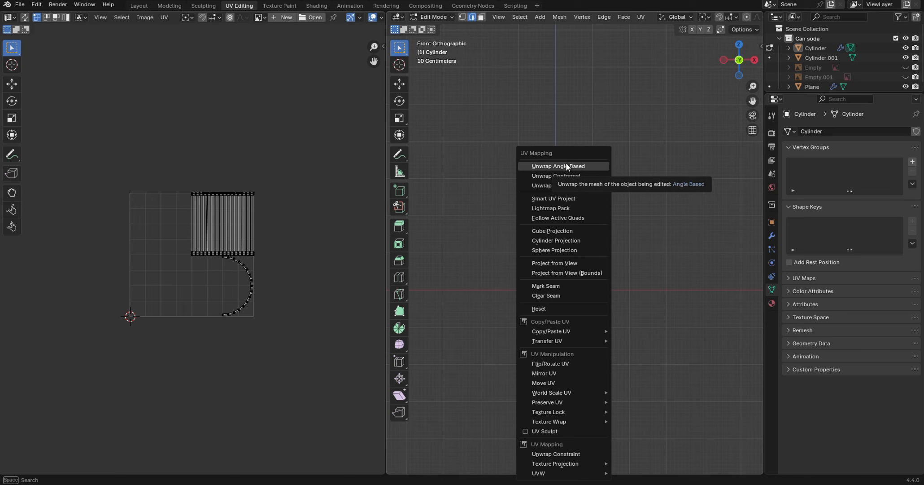
click(566, 166)
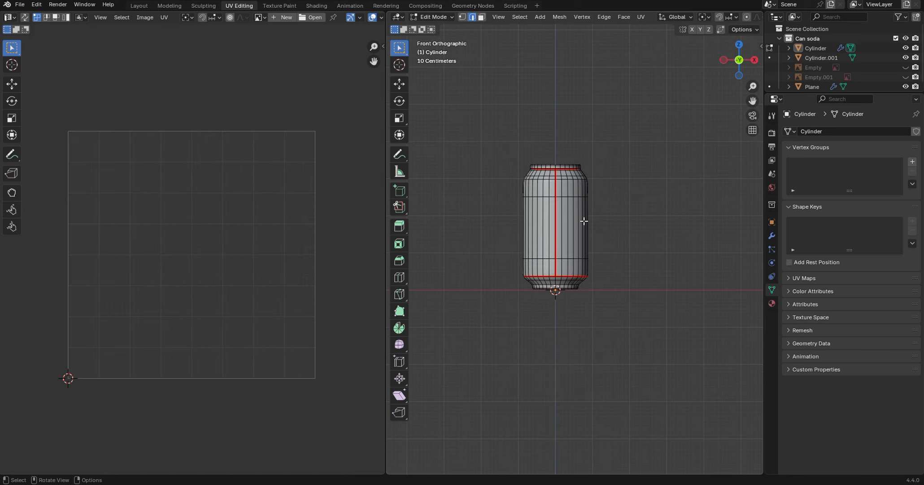
Move the smaller circular UV island about 0.08 right and 0.23 up, and the larger one about 0.03 right and 0.06 up.
click(259, 252)
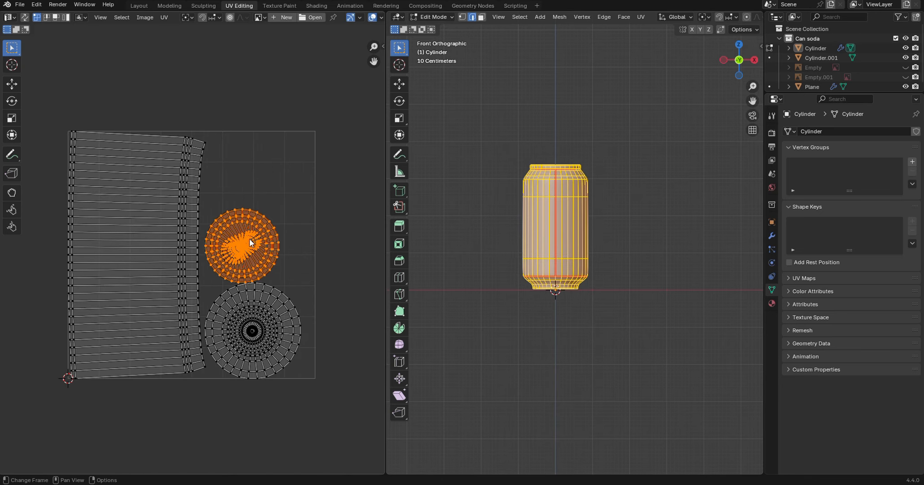
key(l)
key(g)
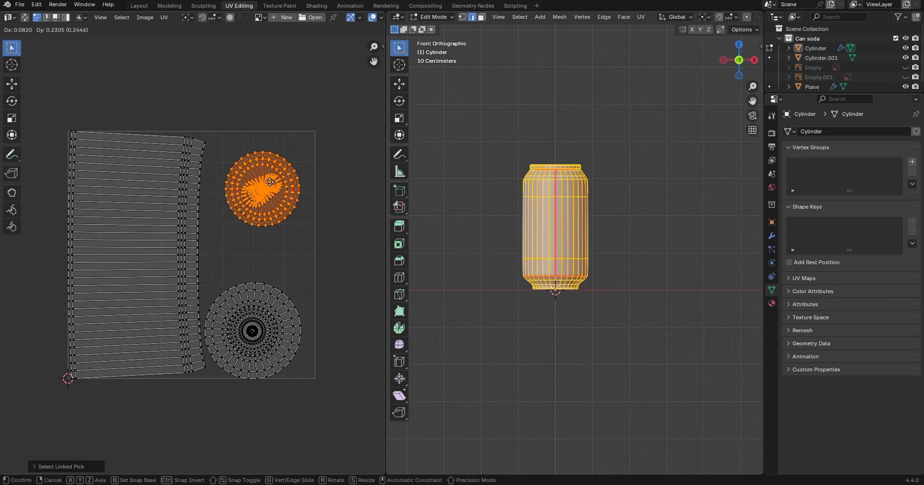
click(271, 180)
key(l)
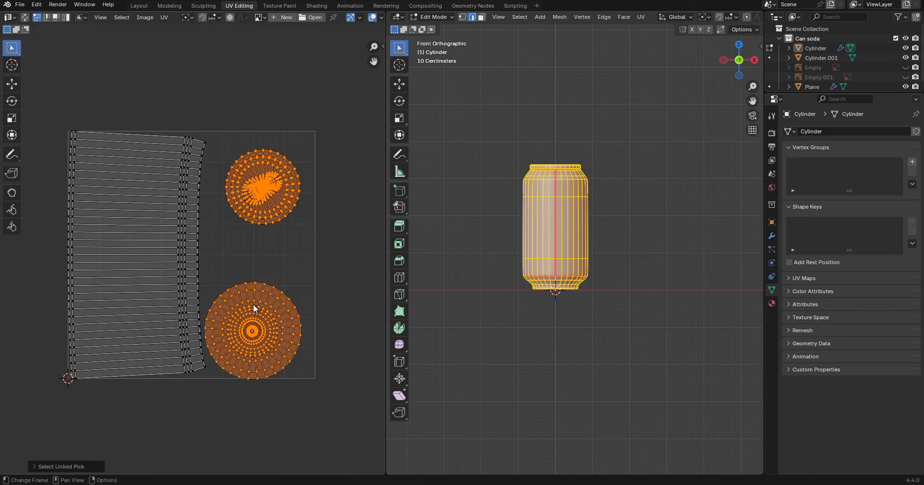
key(l)
key(g)
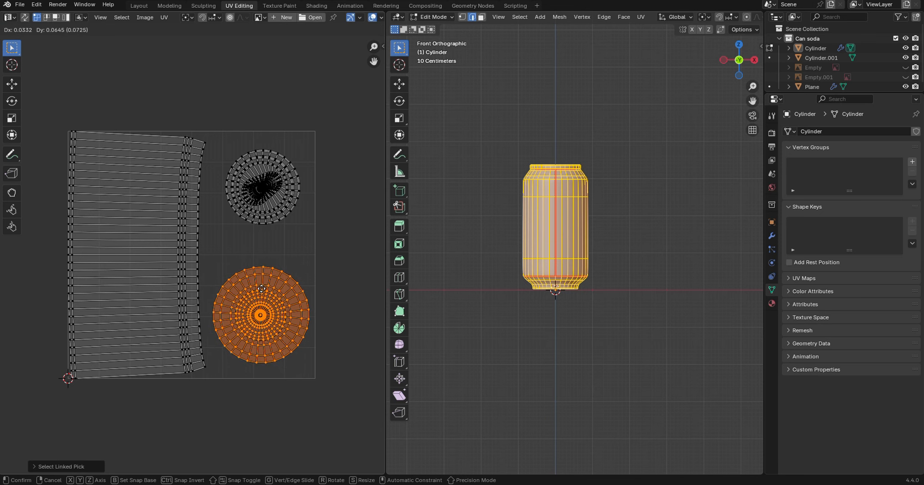
click(263, 289)
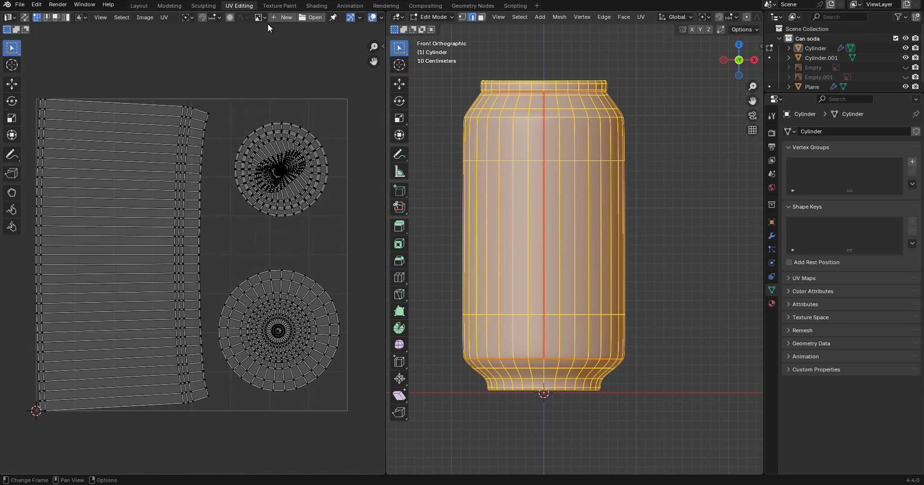
Start a new image in the UV editor and name it "Soda can".
click(283, 18)
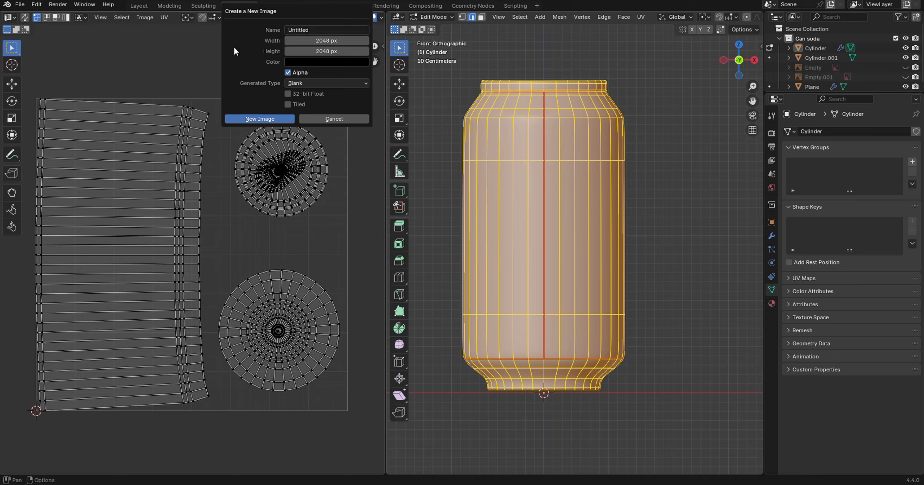
click(287, 17)
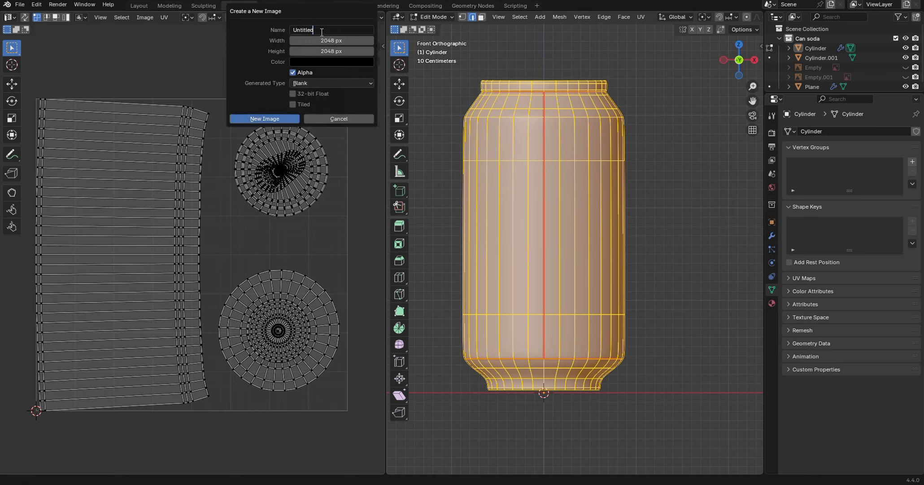
key(Caps_Lock)
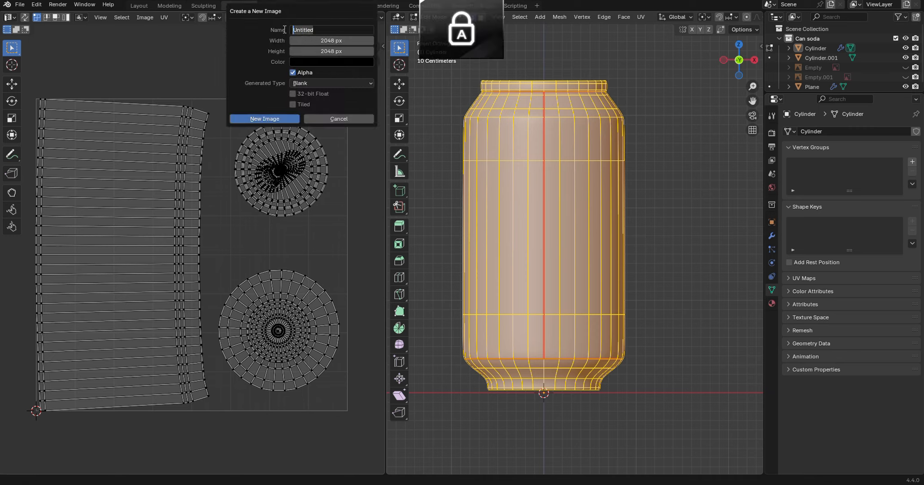
text(S)
key(Caps_Lock)
text(oda)
key(Caps_Lock)
text(can)
key(Return)
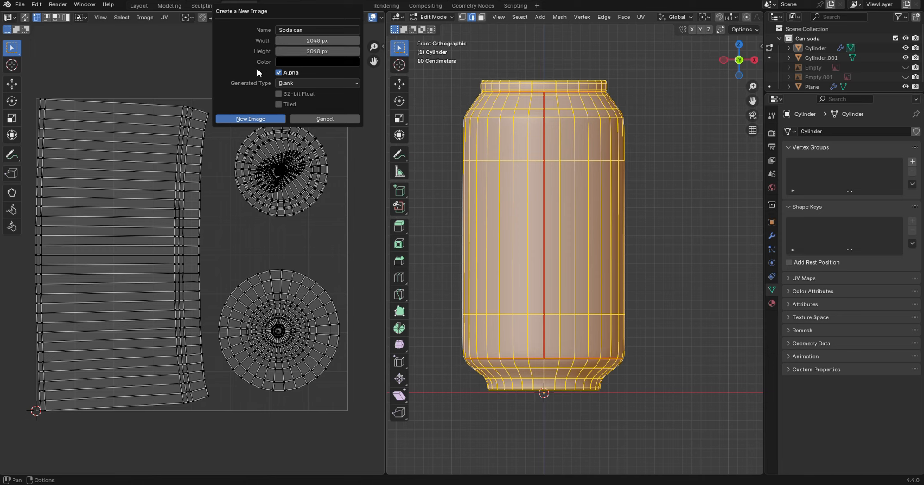
Set the new image's generated type to UV Grid and create the image.
click(287, 84)
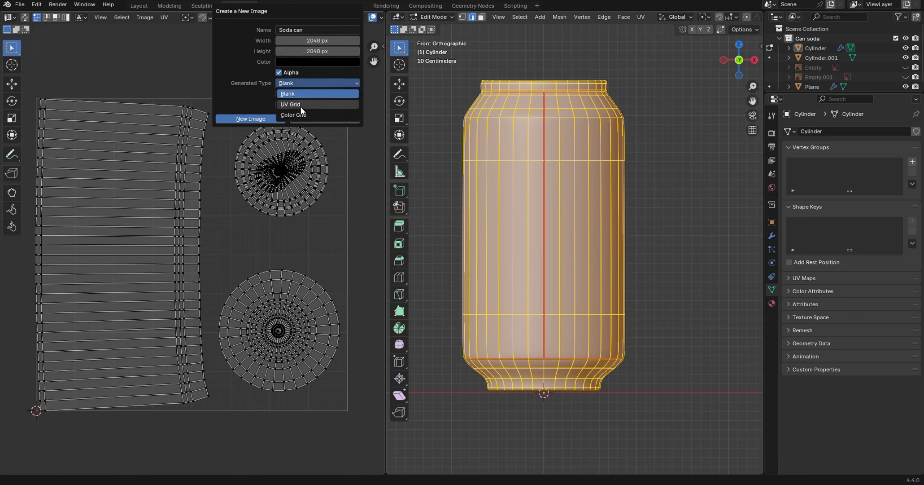
click(301, 105)
click(339, 84)
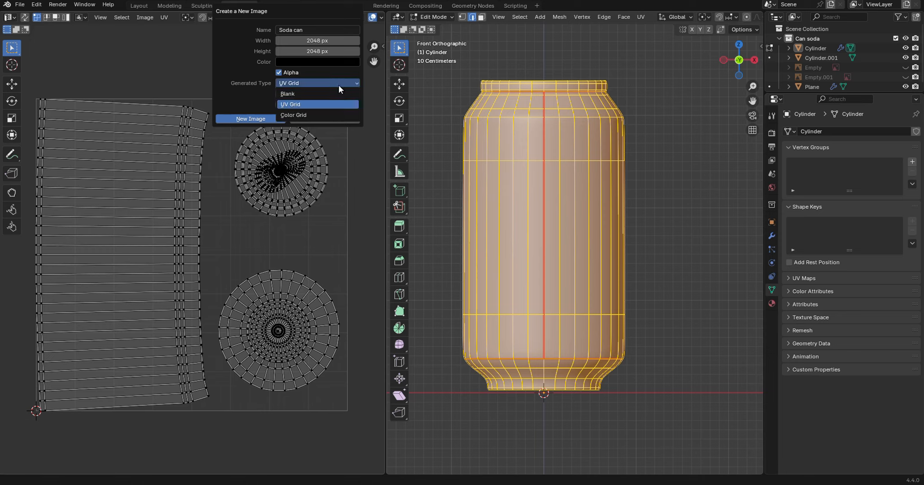
click(326, 105)
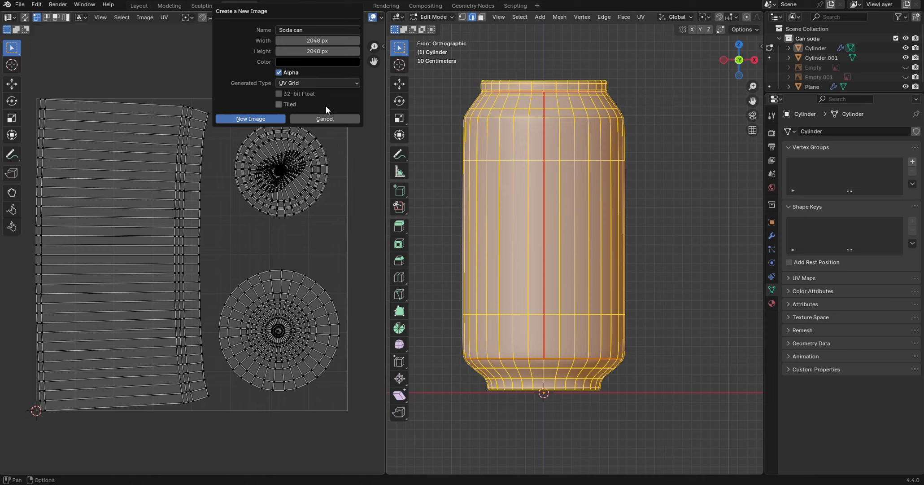
click(249, 117)
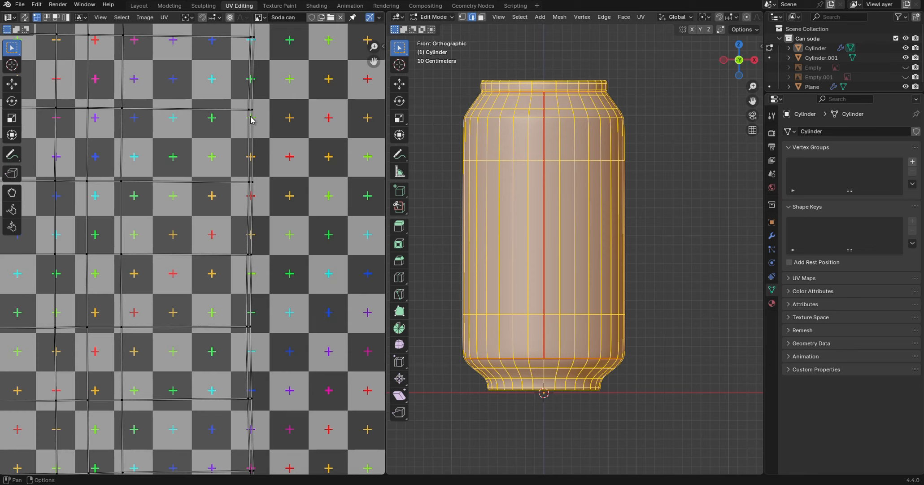
scroll(295, 151, down, 3)
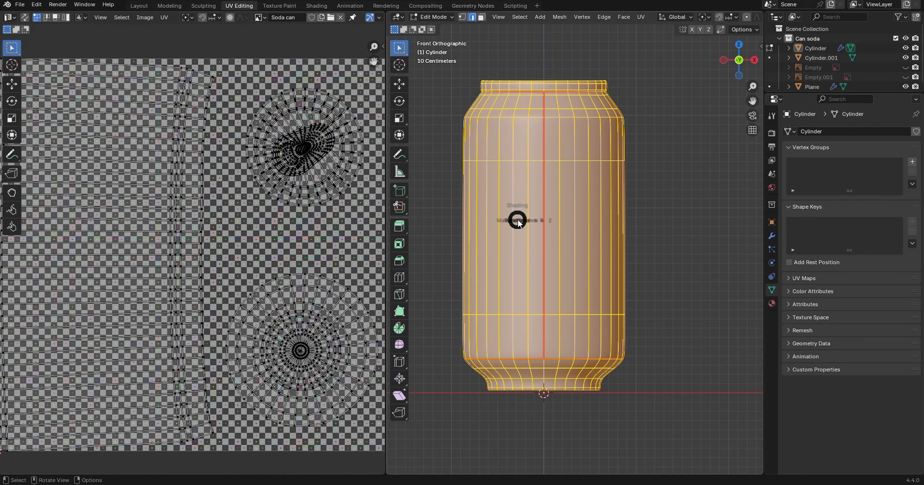
Switch the 3D viewport shading to Material Preview and frame the whole can.
key(grave)
click(517, 275)
scroll(567, 213, up, 3)
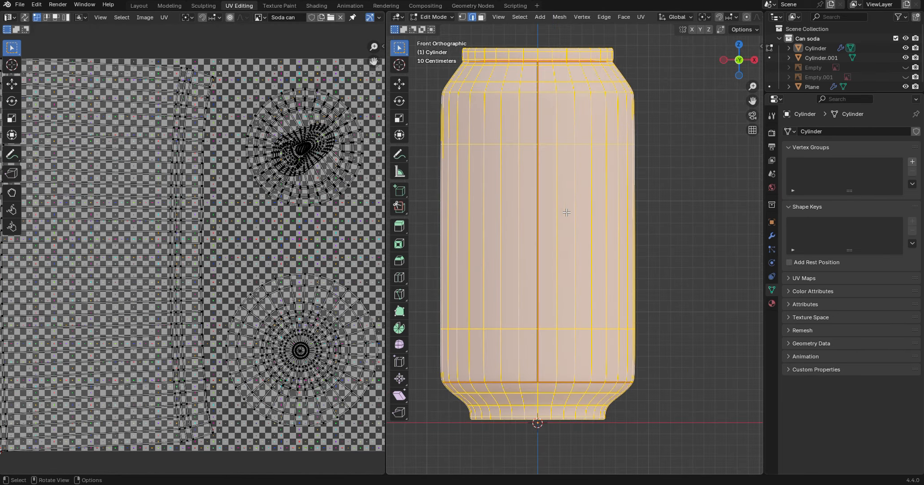
scroll(567, 212, down, 2)
scroll(140, 231, down, 4)
scroll(139, 230, up, 1)
scroll(239, 215, up, 2)
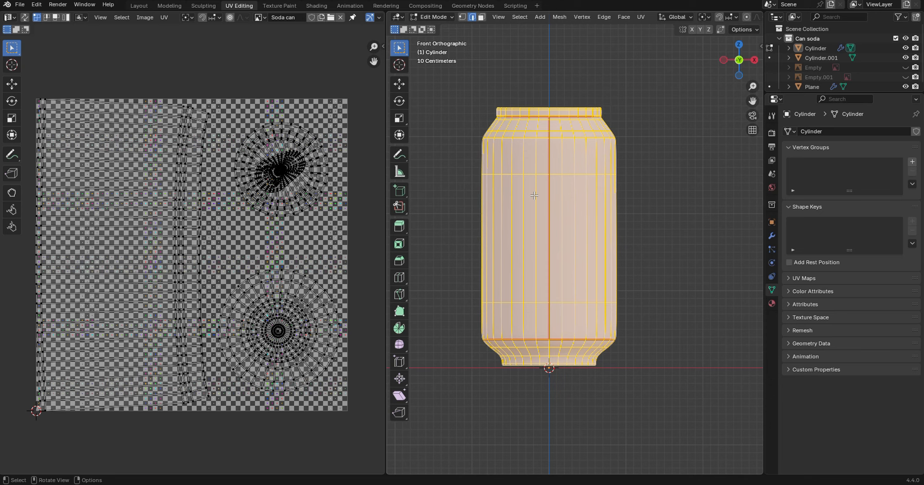
Add a new material to the can and drive its Base Color with an Image Texture using the Soda can image.
click(771, 304)
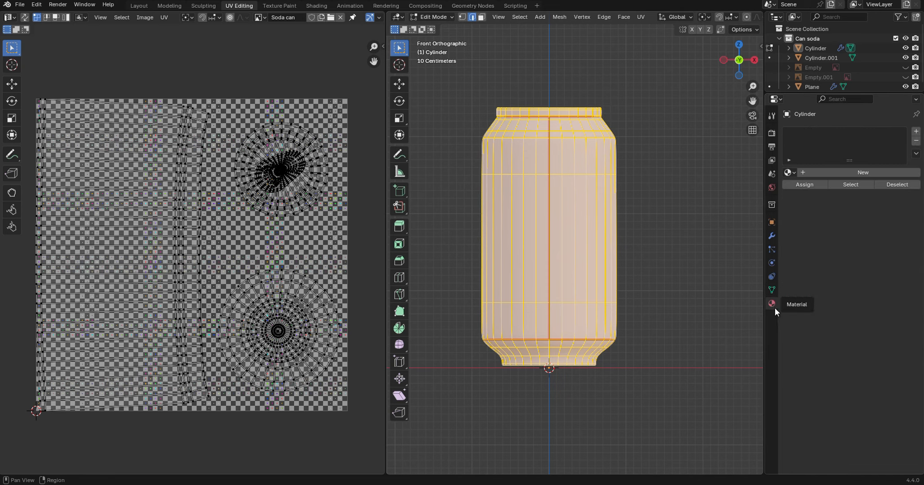
click(853, 171)
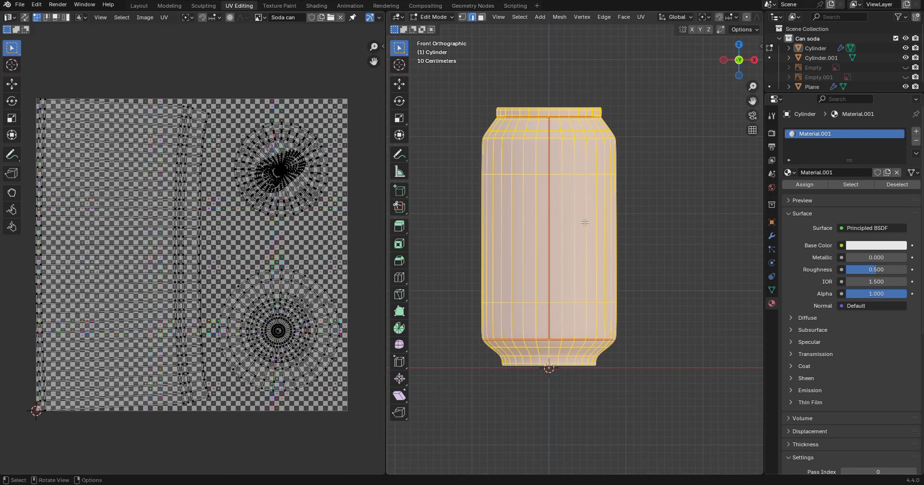
click(843, 245)
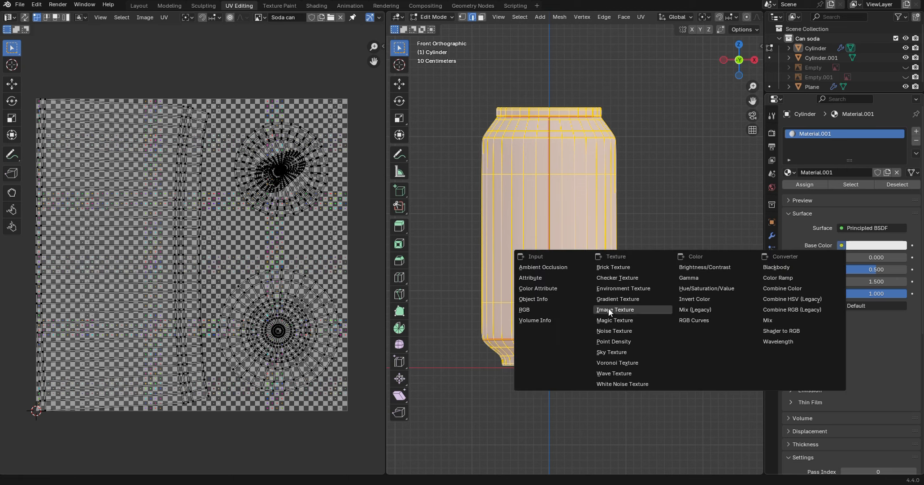
click(638, 309)
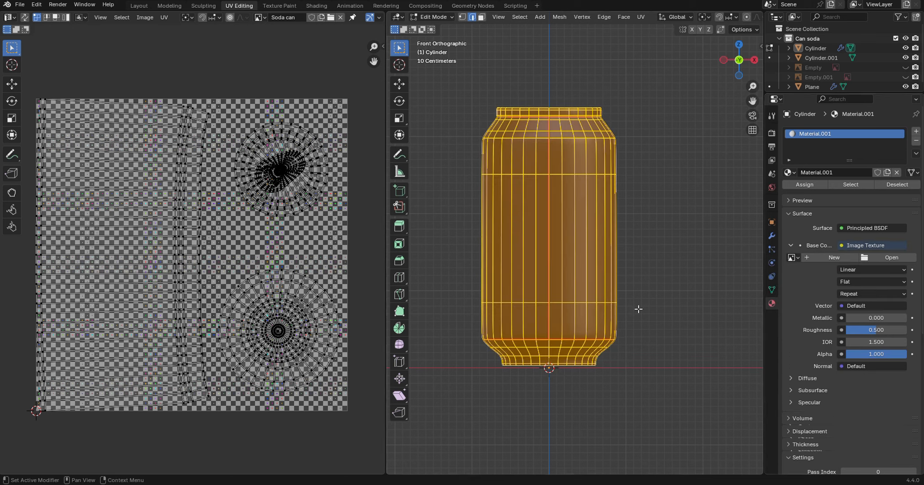
click(798, 257)
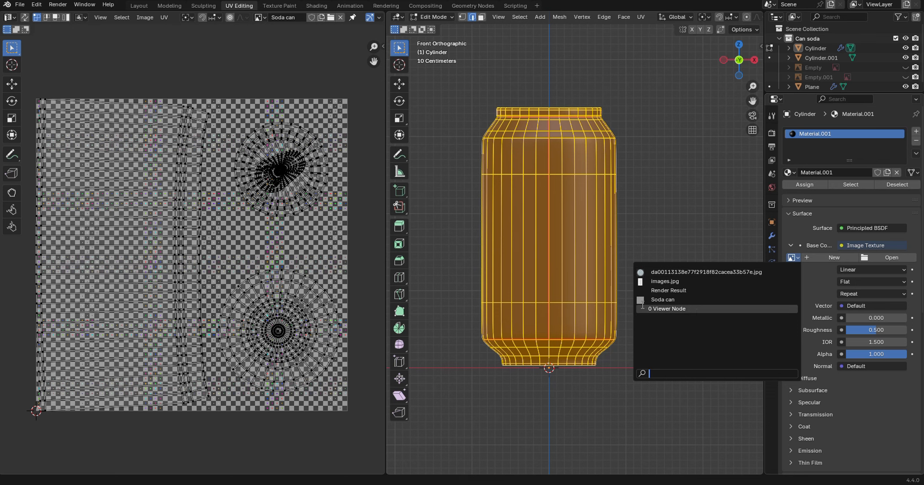
click(687, 299)
scroll(545, 131, up, 3)
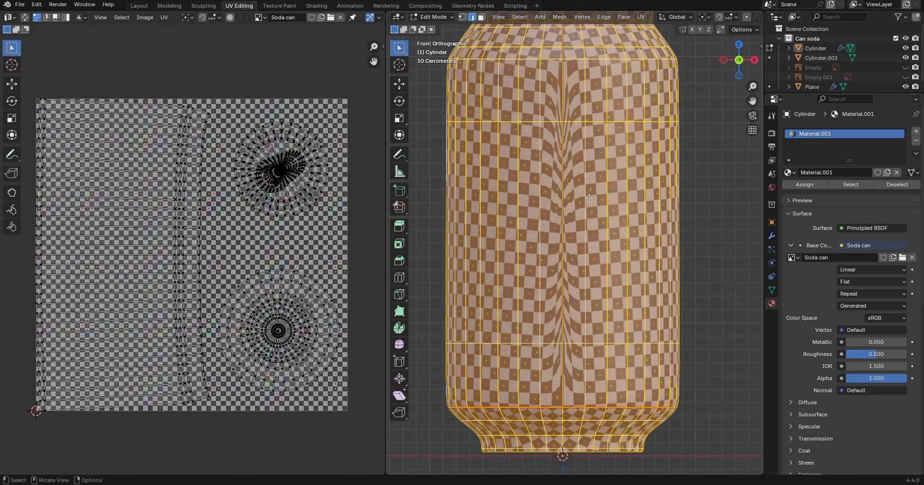
scroll(572, 249, down, 1)
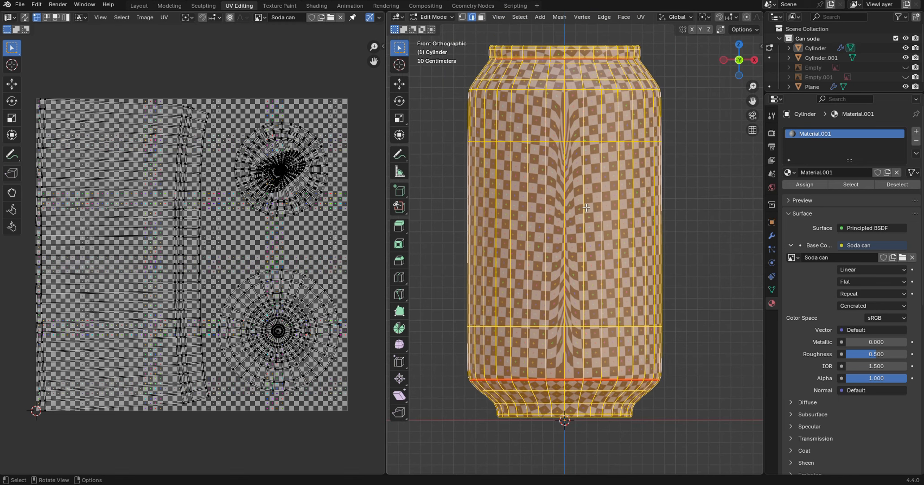
Add two evenly spaced loop cuts around the middle of the can body, without sliding them.
key(ctrl+r)
scroll(587, 207, up, 2)
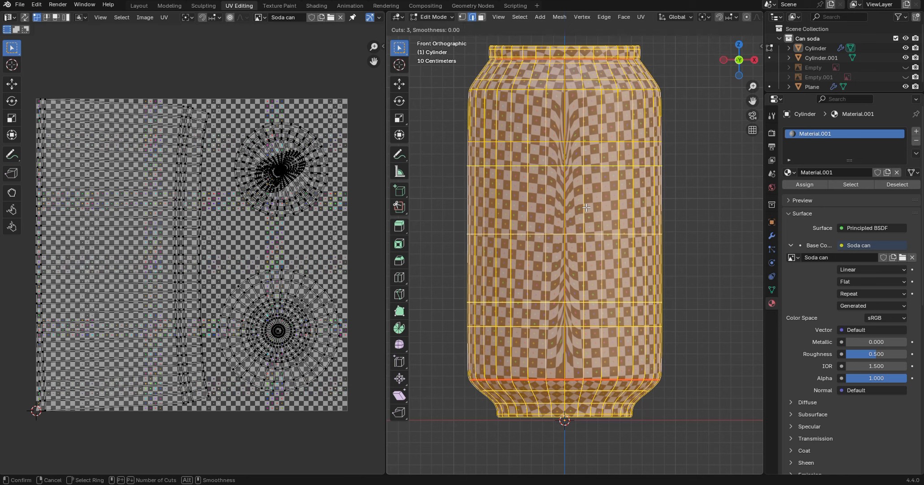
scroll(586, 207, down, 1)
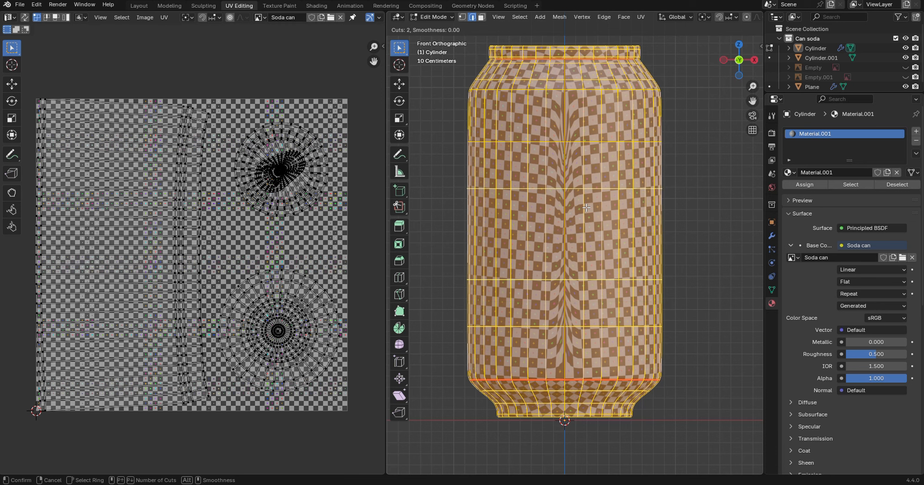
click(587, 207)
right_click(586, 211)
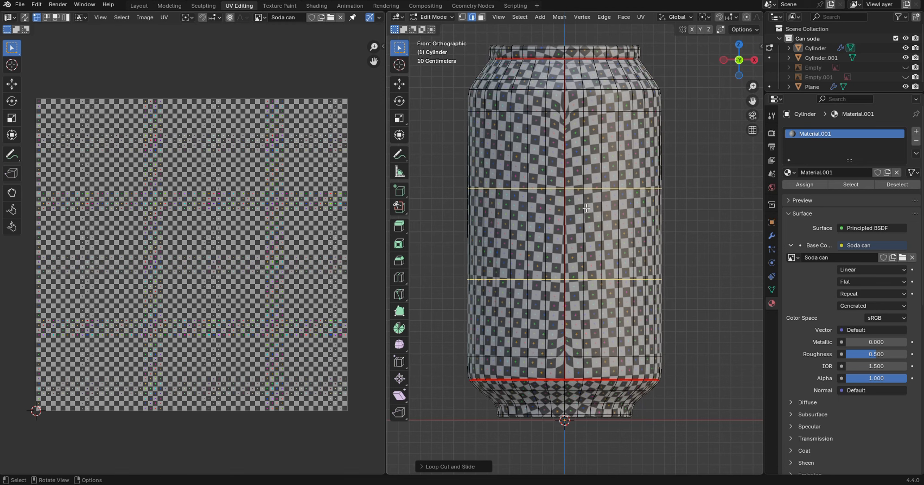
Switch the mesh to face selection and select all linked faces of the can body within its seams.
scroll(584, 220, up, 1)
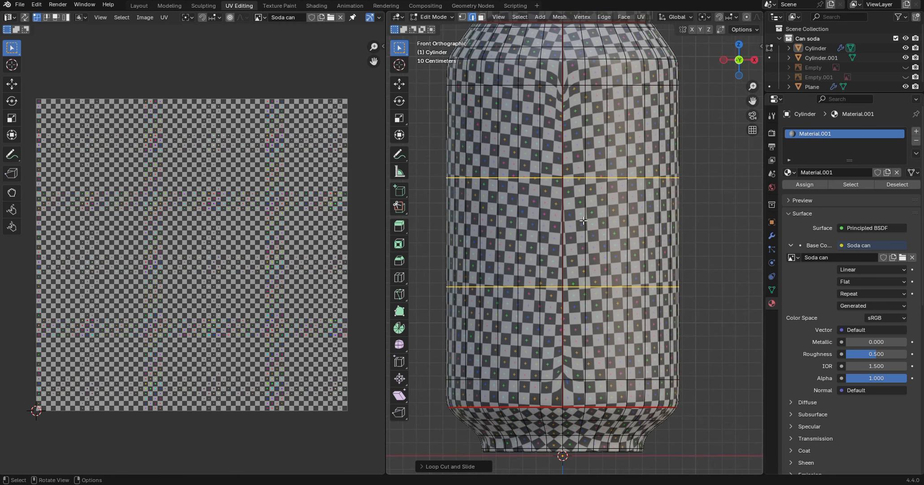
scroll(583, 220, down, 2)
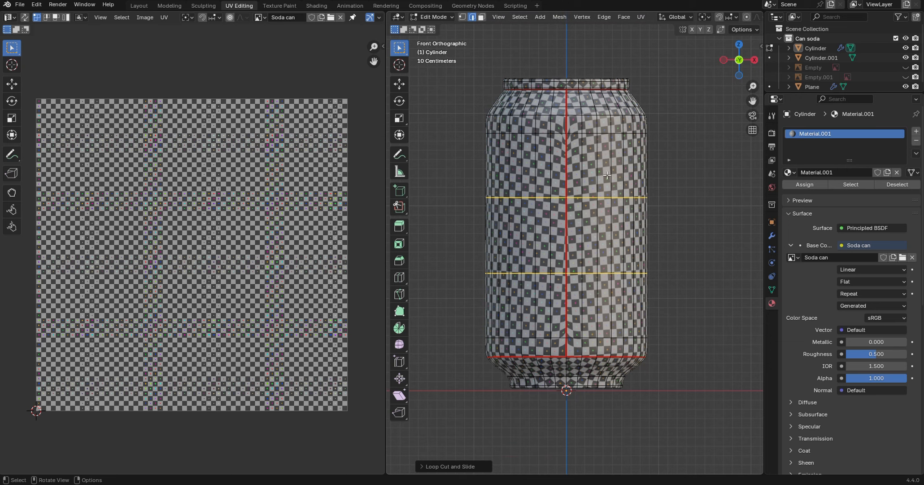
click(581, 168)
key(3)
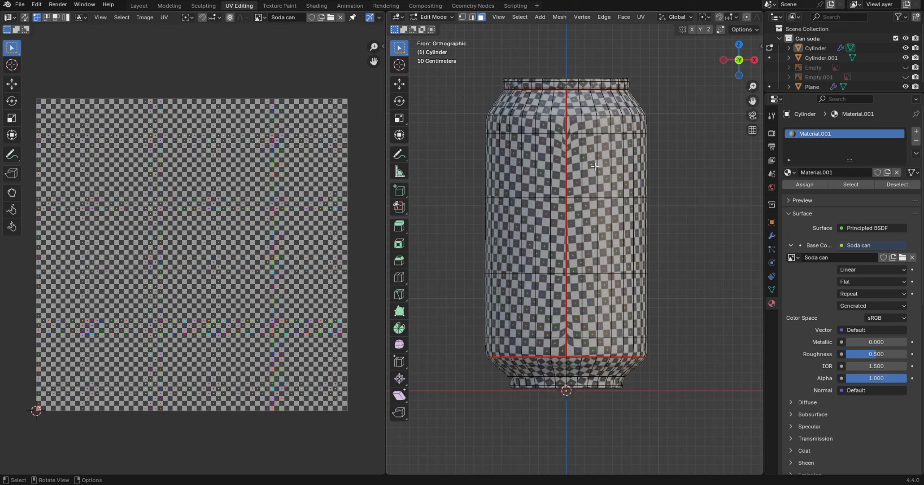
key(l)
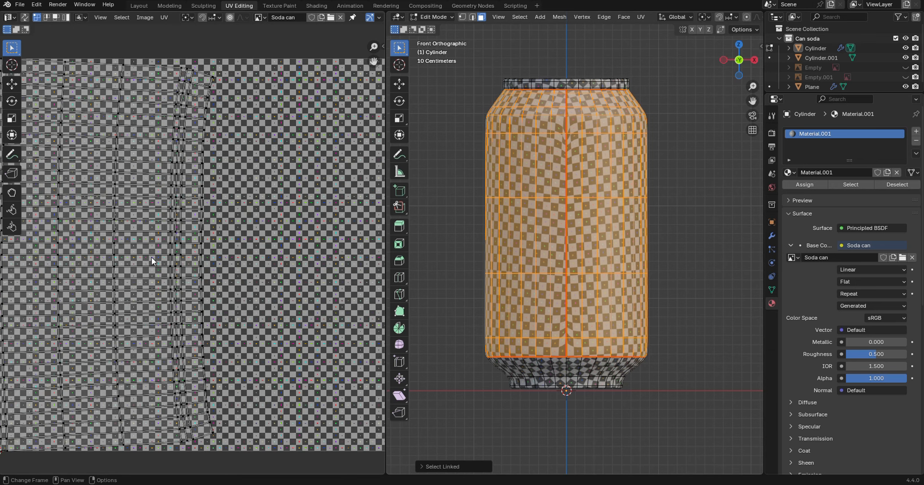
In the UV editor, use edge selection to pick a vertical edge of a central body quad and scale it to 0 along X.
scroll(180, 205, up, 2)
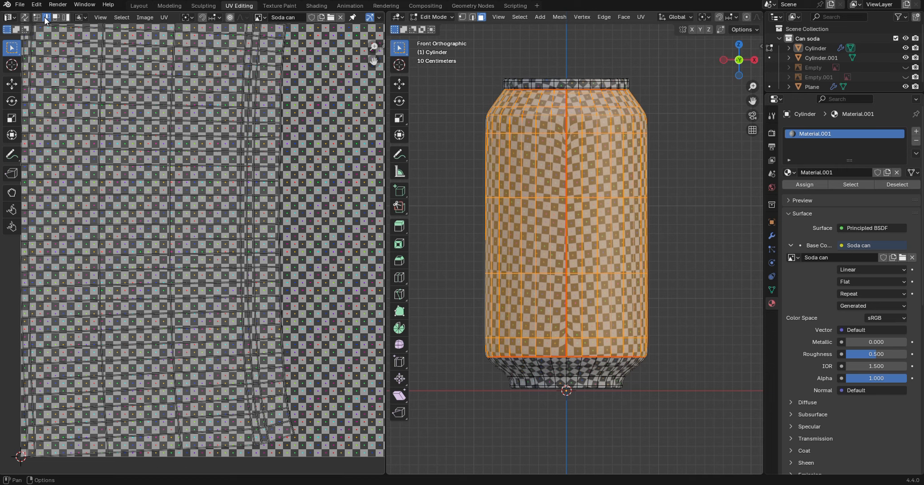
scroll(237, 224, down, 2)
scroll(236, 227, up, 2)
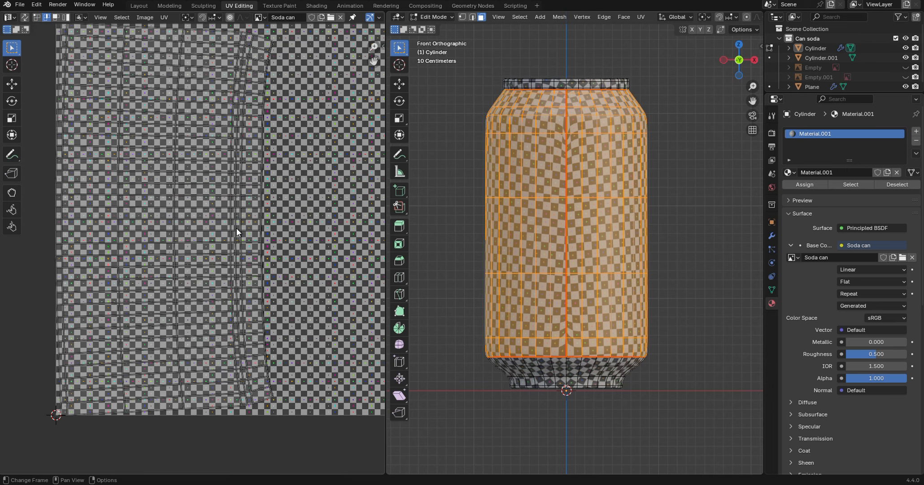
scroll(236, 227, down, 2)
scroll(211, 199, up, 2)
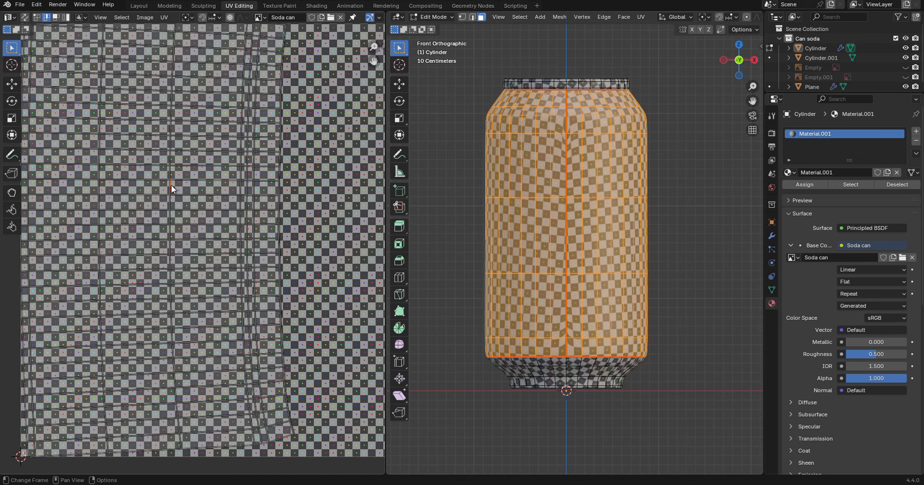
scroll(171, 184, up, 1)
scroll(165, 164, up, 2)
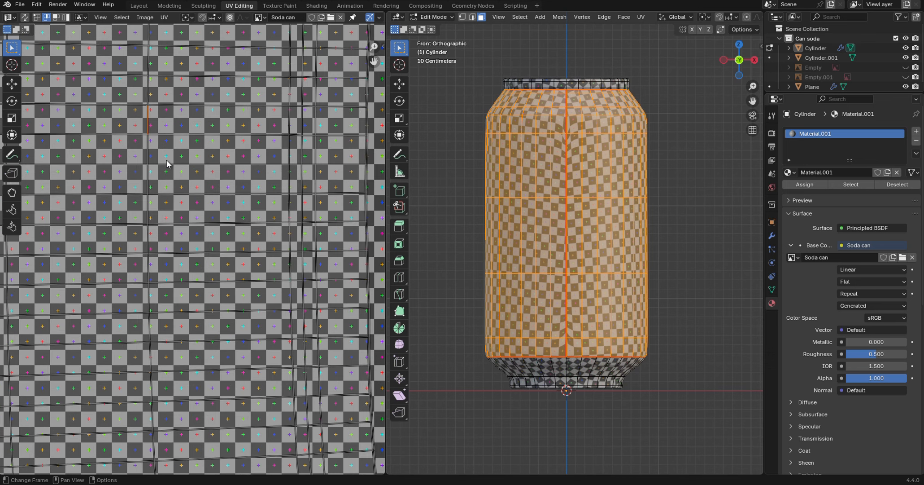
drag(374, 61, 375, 134)
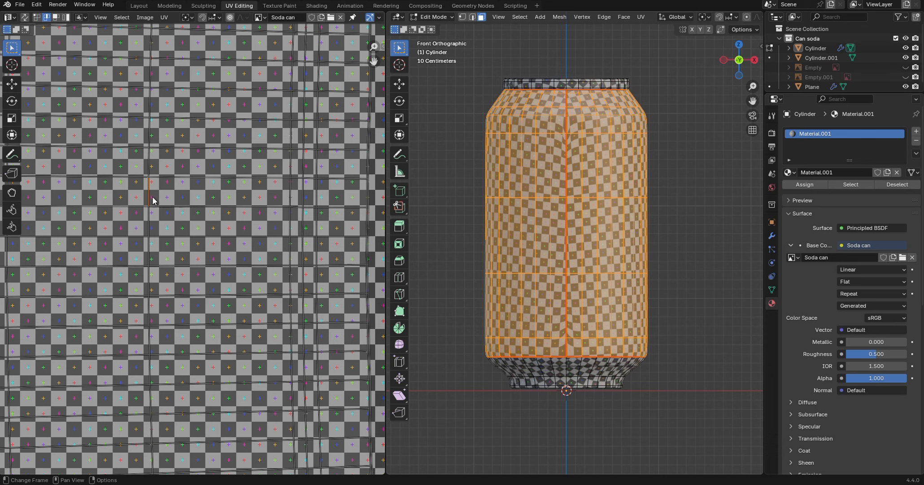
click(157, 221)
key(shift+r)
key(s)
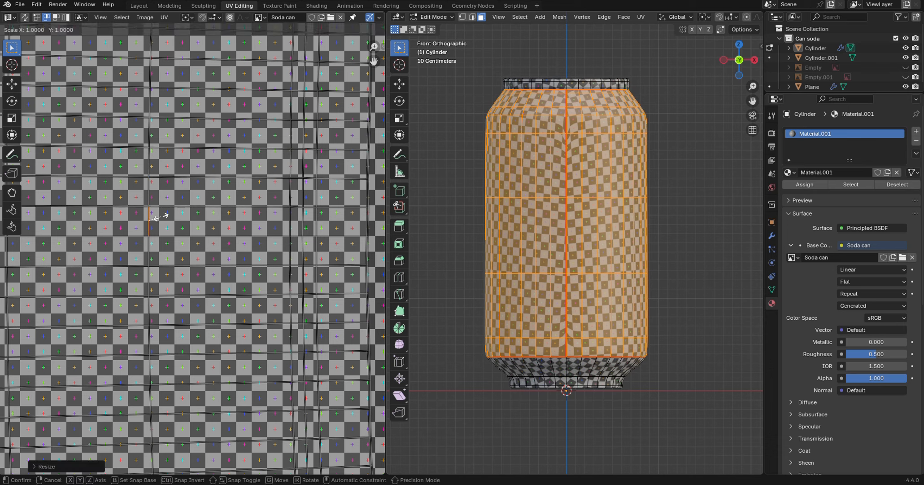
key(x)
key(0)
key(Return)
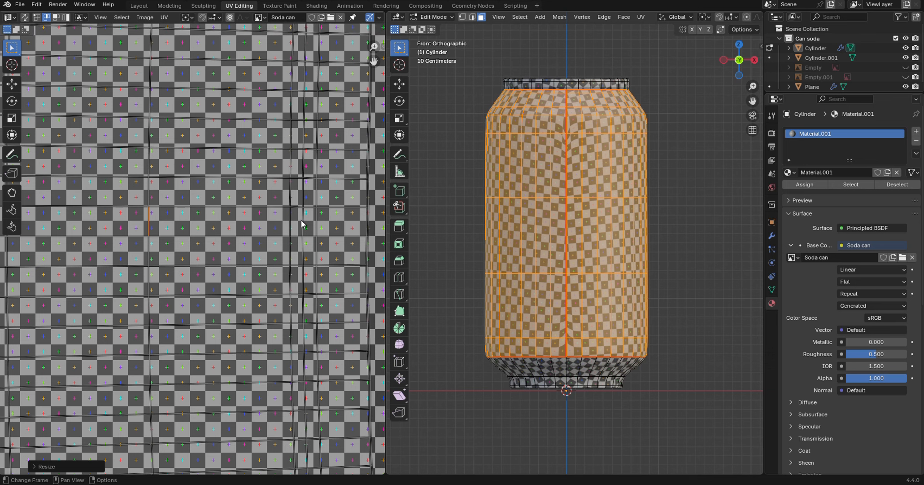
Straighten the vertical UV edge on the opposite side of that quad by scaling it to 0 along X.
scroll(295, 218, up, 2)
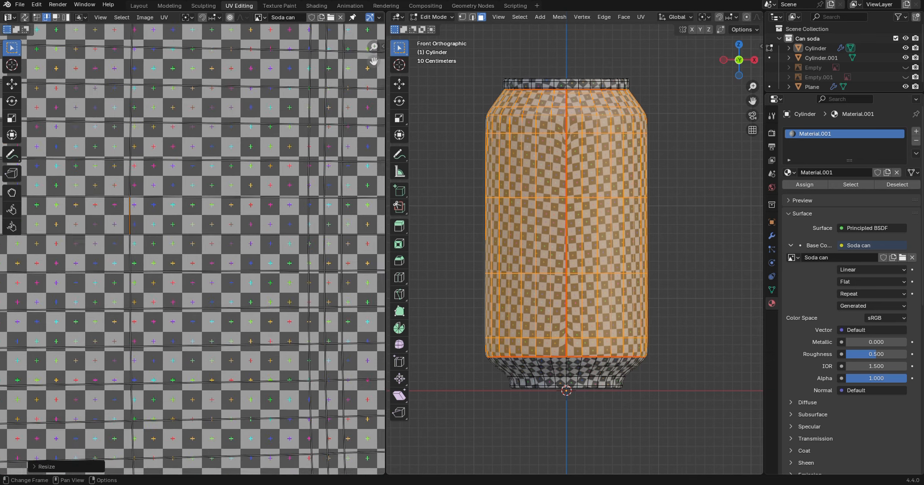
middle_drag(307, 213, 279, 242)
shift+click(279, 242)
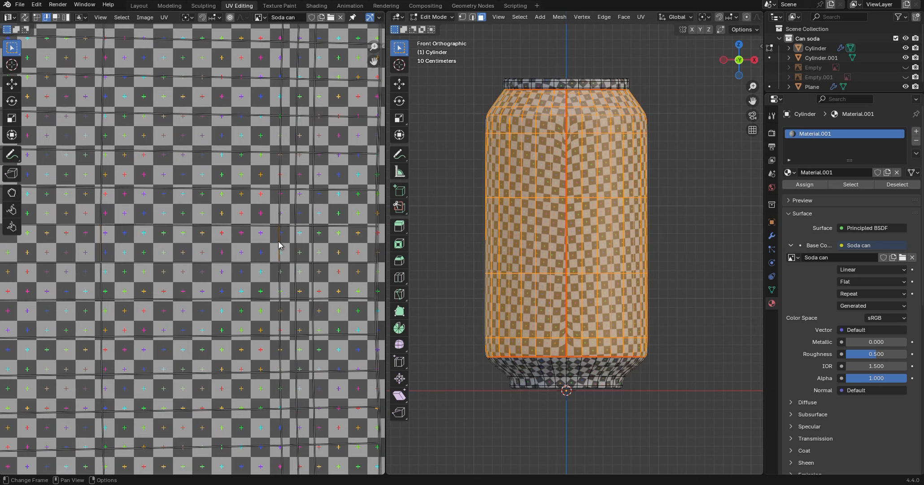
key(s)
key(x)
key(0)
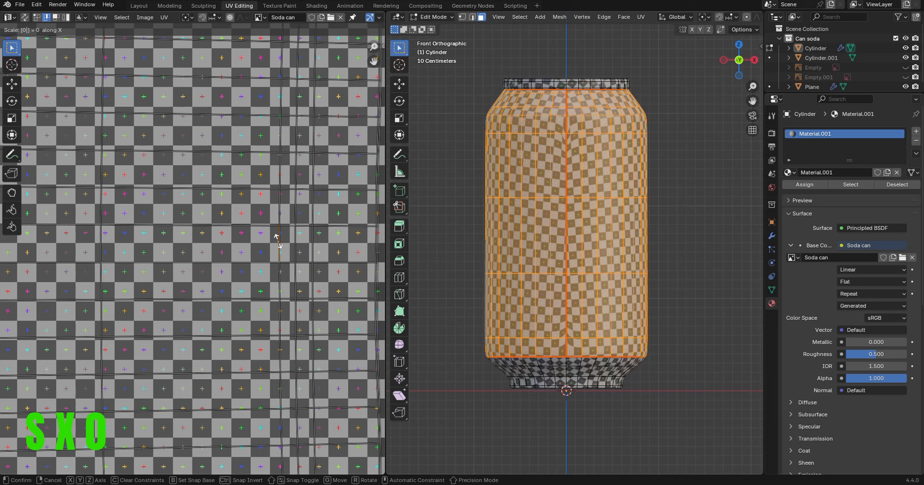
key(Return)
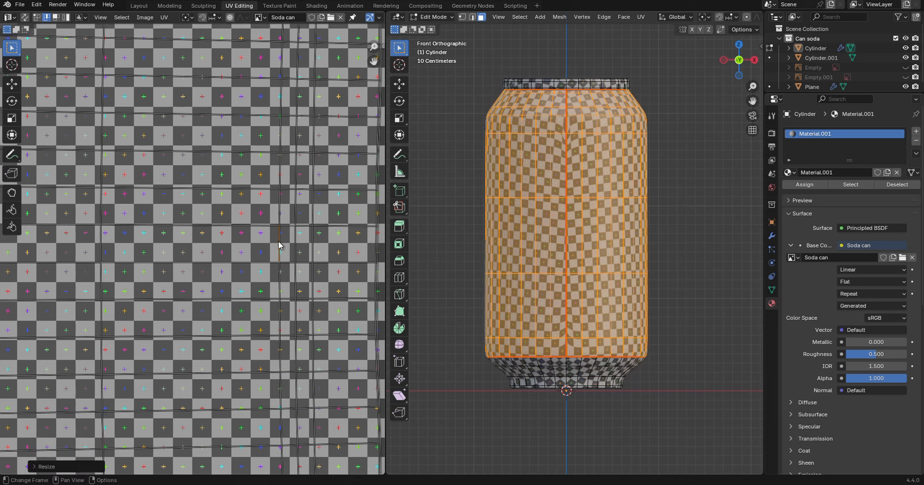
Flatten the horizontal UV edge joining the two straightened vertical edges by scaling it to 0 along Y.
click(227, 225)
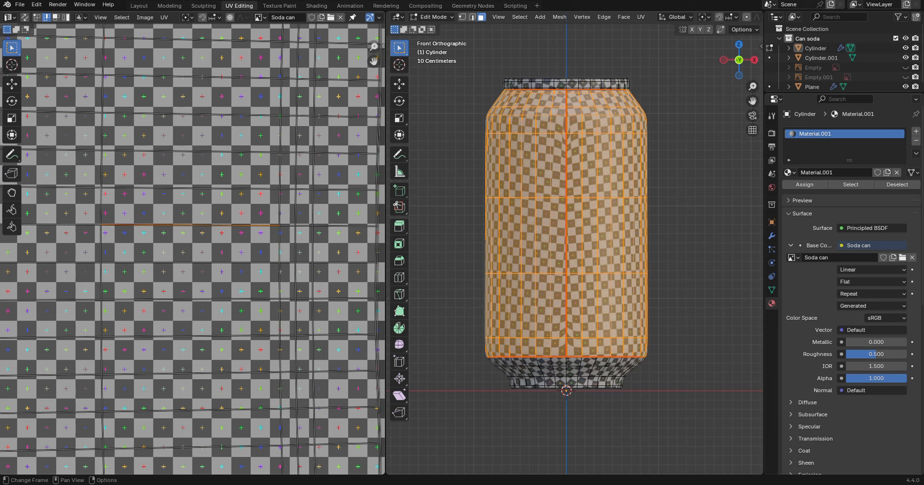
key(s)
key(y)
key(0)
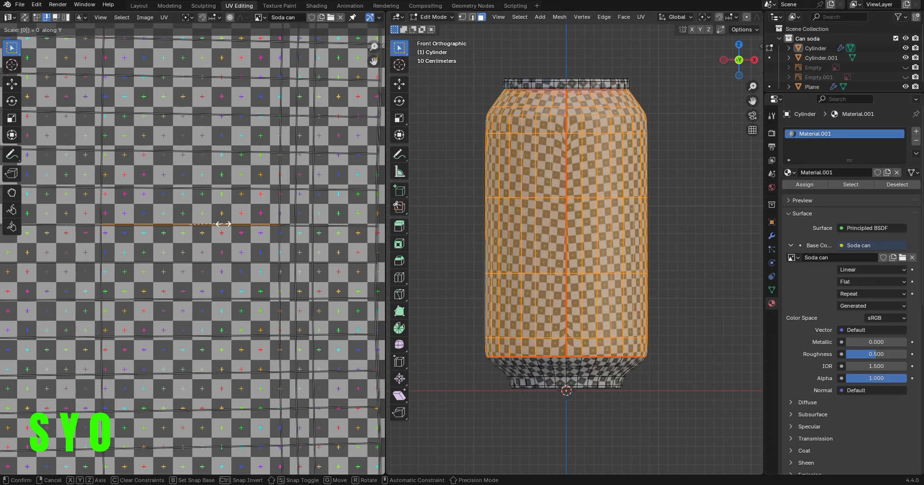
click(222, 224)
Flatten another horizontal UV edge two rows further down the same column by scaling it to 0 along Y.
scroll(578, 217, up, 3)
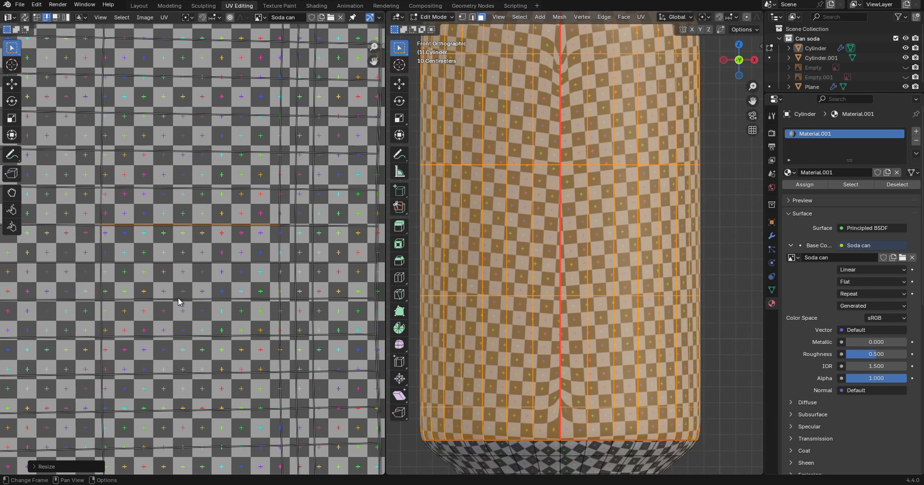
click(178, 299)
key(g)
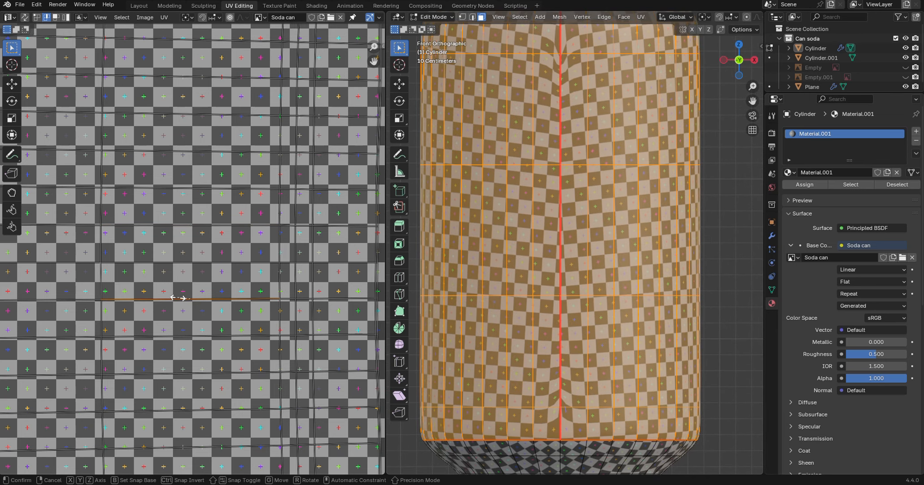
key(y)
key(0)
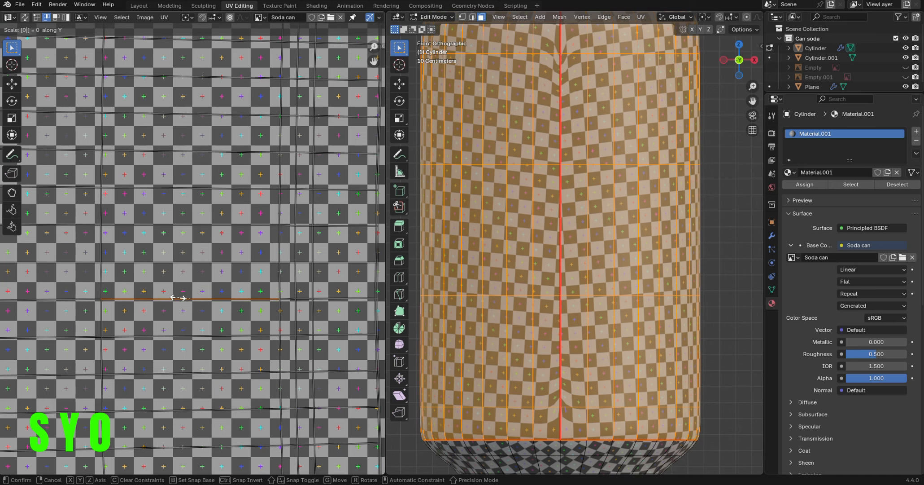
key(Return)
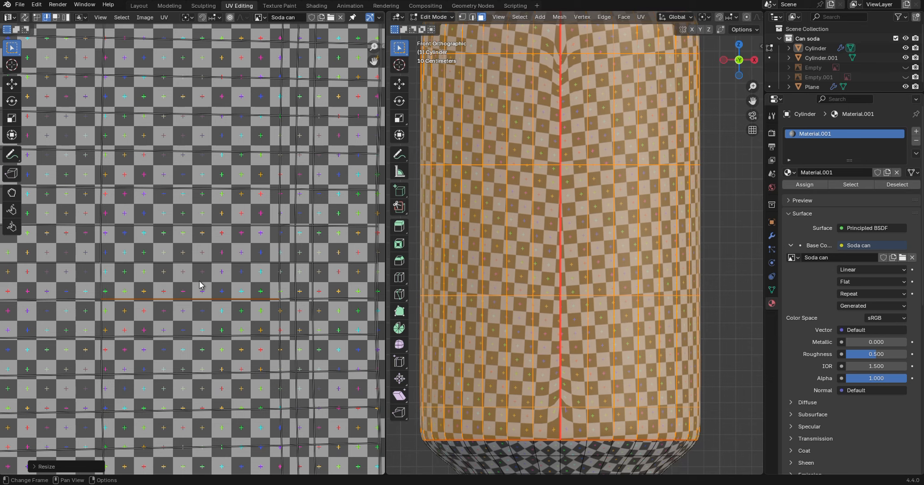
Make the straightened UV face active, select the whole body island and unwrap it with Follow Active Quads using Length Average.
key(3)
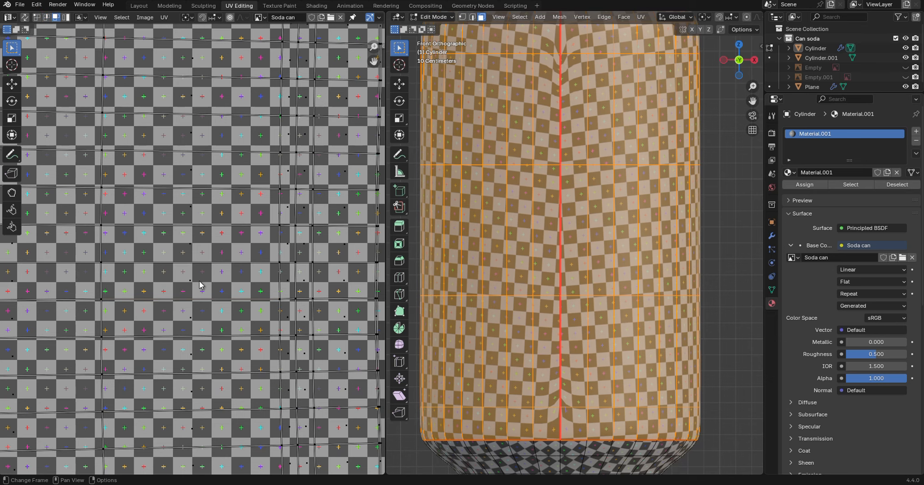
click(199, 280)
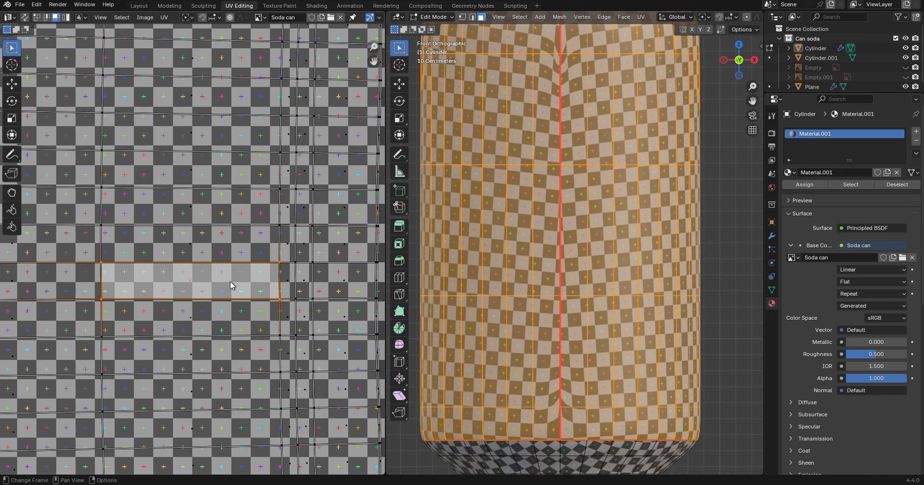
key(a)
scroll(229, 280, down, 4)
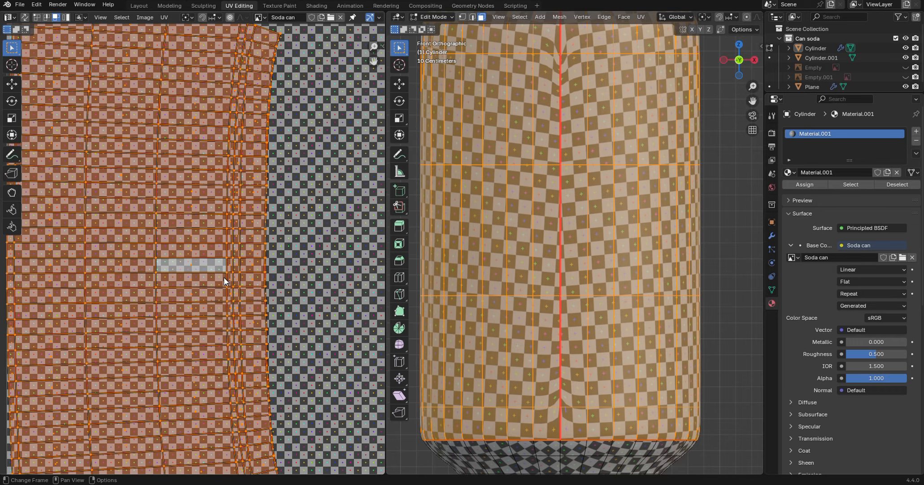
key(u)
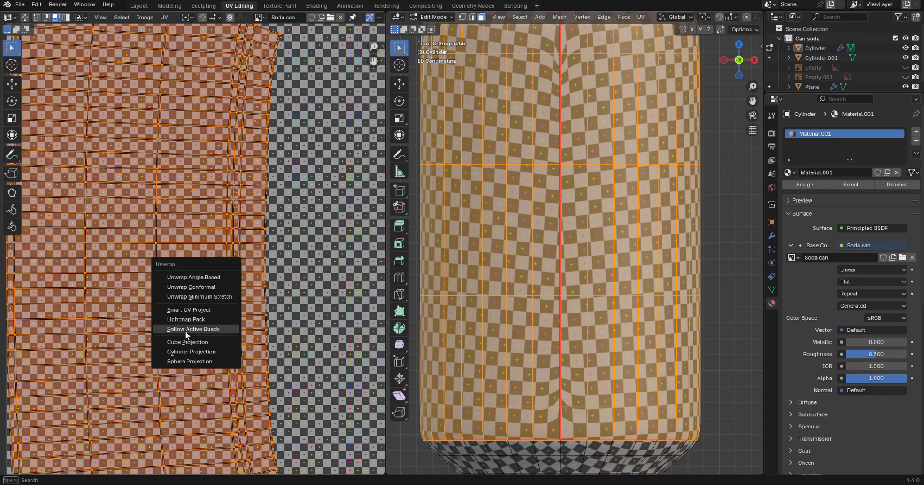
click(213, 328)
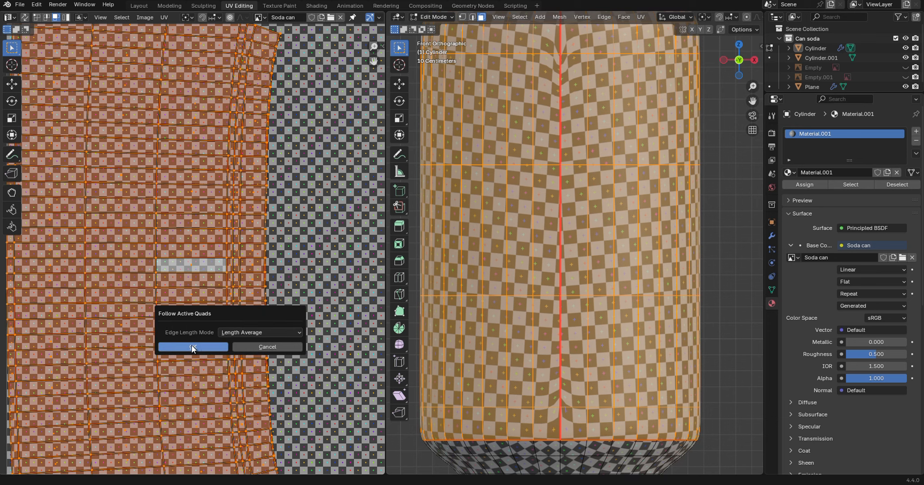
click(196, 345)
scroll(219, 315, down, 3)
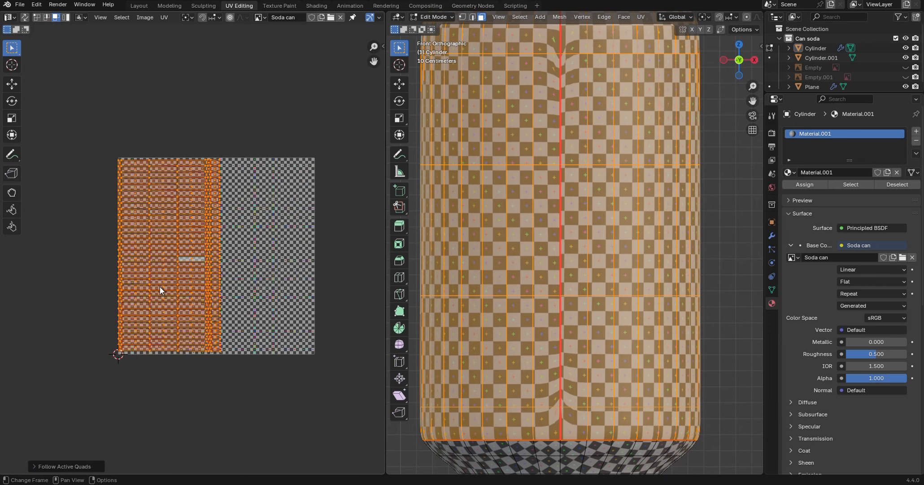
Add a single centred loop cut around the upper part of the can body.
scroll(193, 269, down, 2)
drag(753, 101, 739, 218)
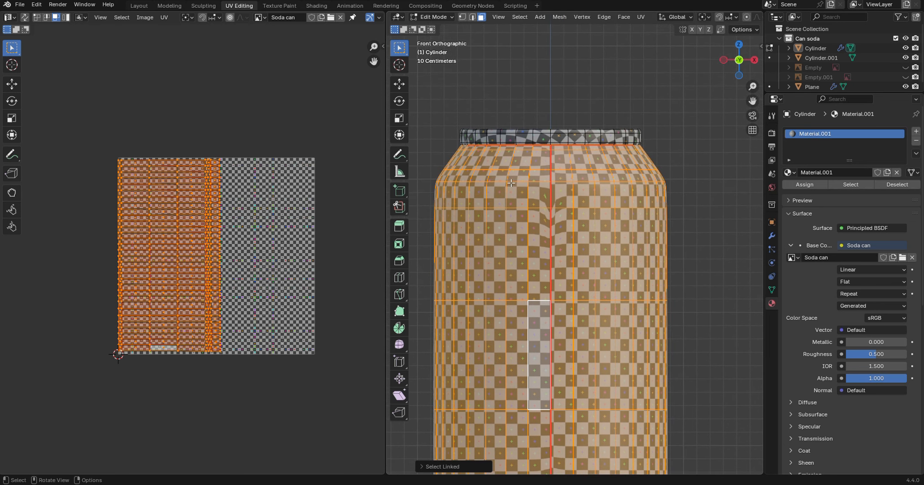
scroll(552, 238, up, 1)
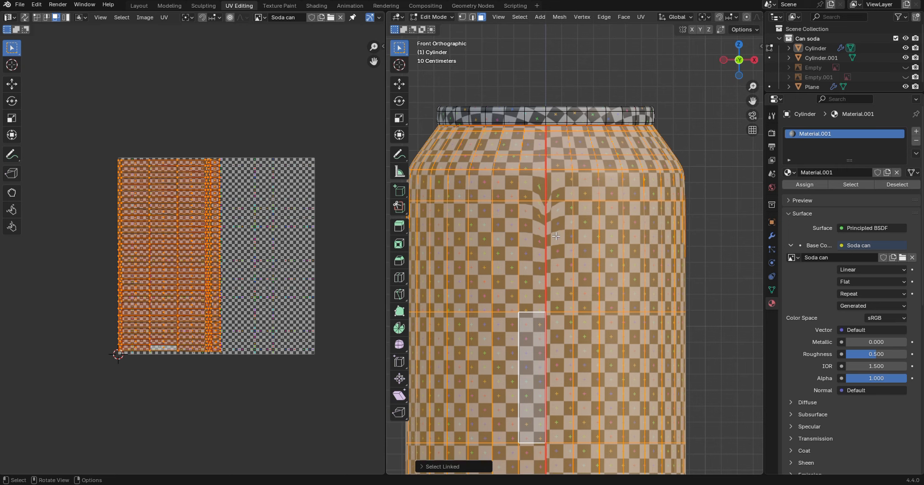
key(ctrl+r)
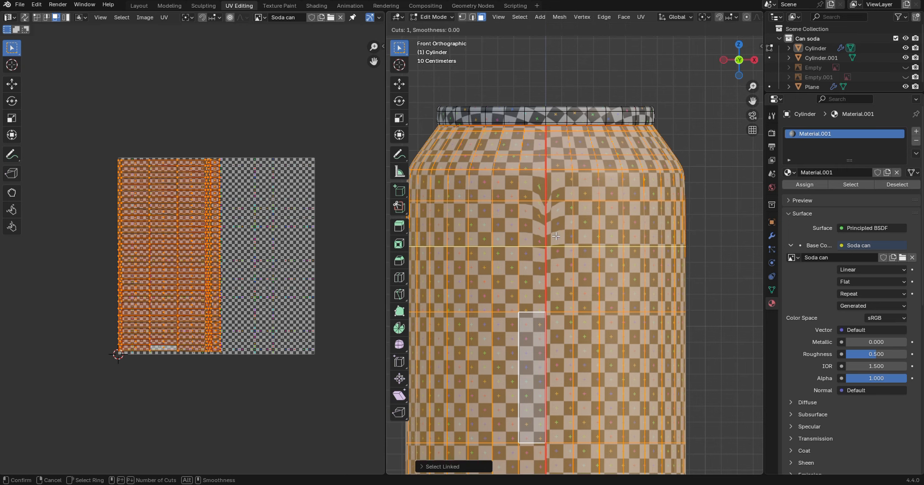
click(556, 235)
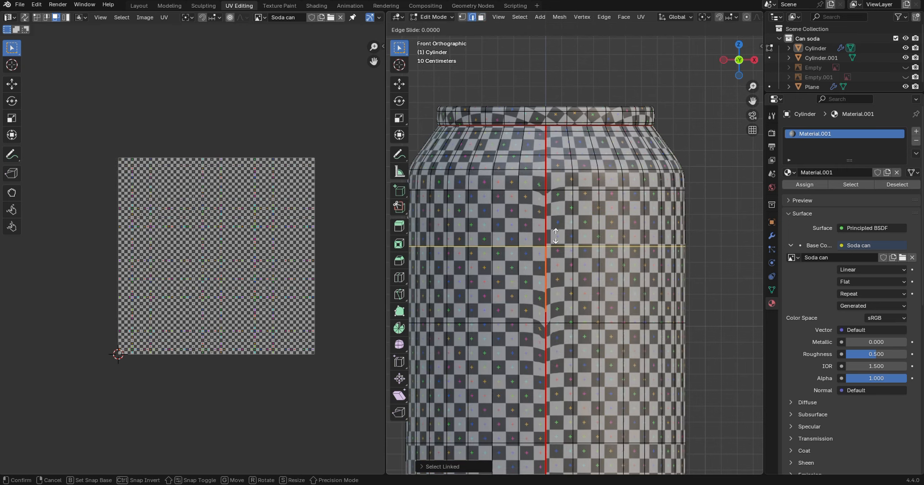
click(556, 235)
Add a single centred loop cut around the lower part of the can body, just above the bottom taper.
drag(752, 100, 540, 268)
click(541, 274)
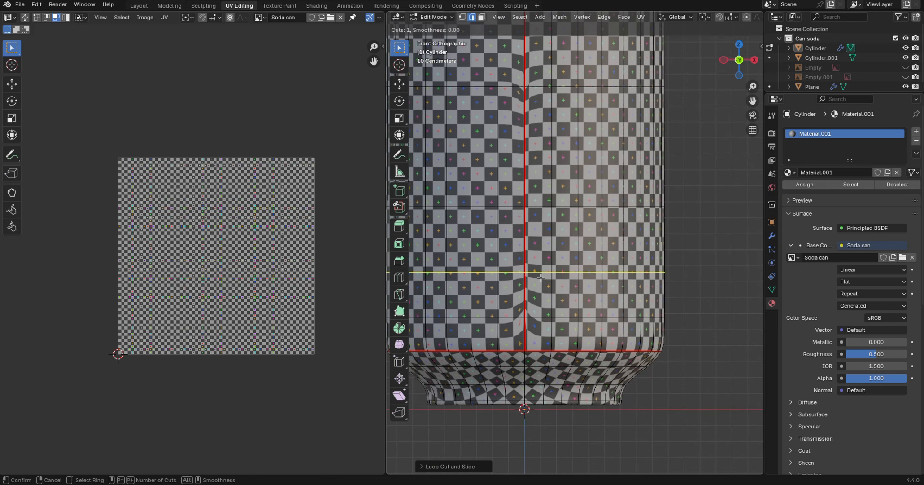
click(541, 277)
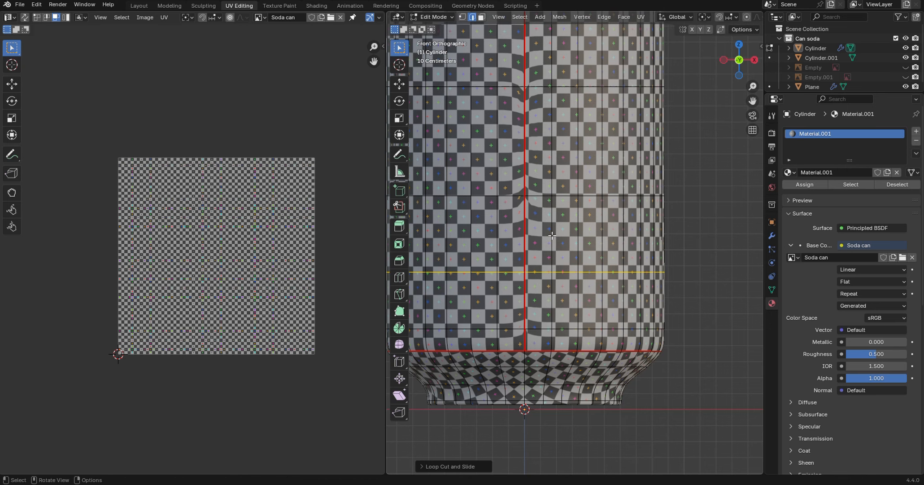
Add another centred loop cut around the middle of the can body and return to Object Mode to inspect the test grid.
drag(753, 101, 772, 170)
key(ctrl+r)
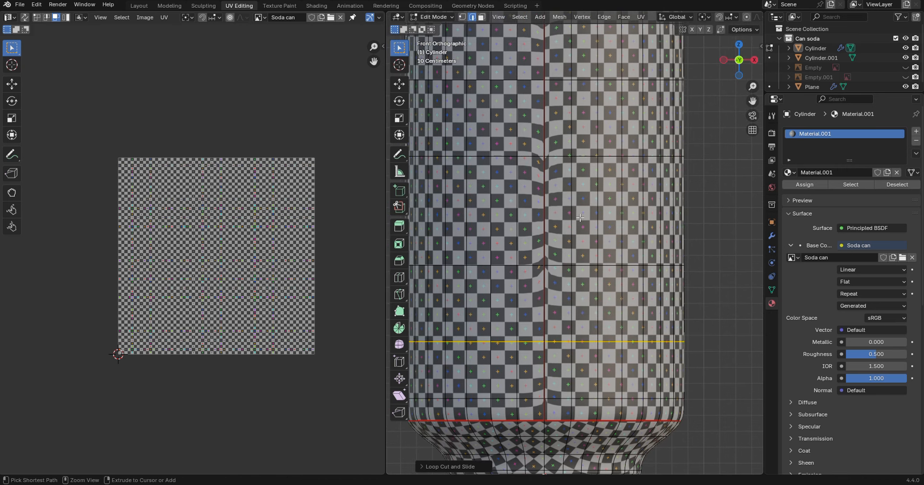
click(580, 212)
click(581, 218)
middle_drag(580, 218, 474, 207)
key(Tab)
scroll(258, 160, up, 2)
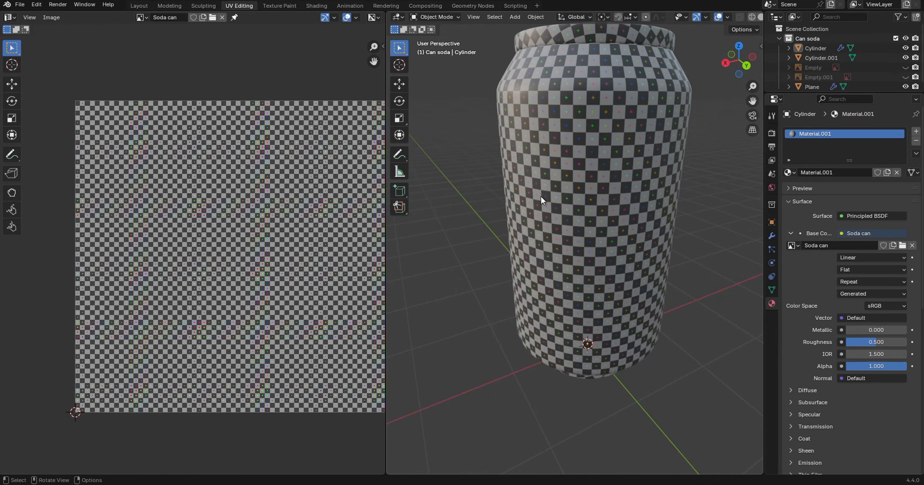
middle_drag(617, 157, 427, 157)
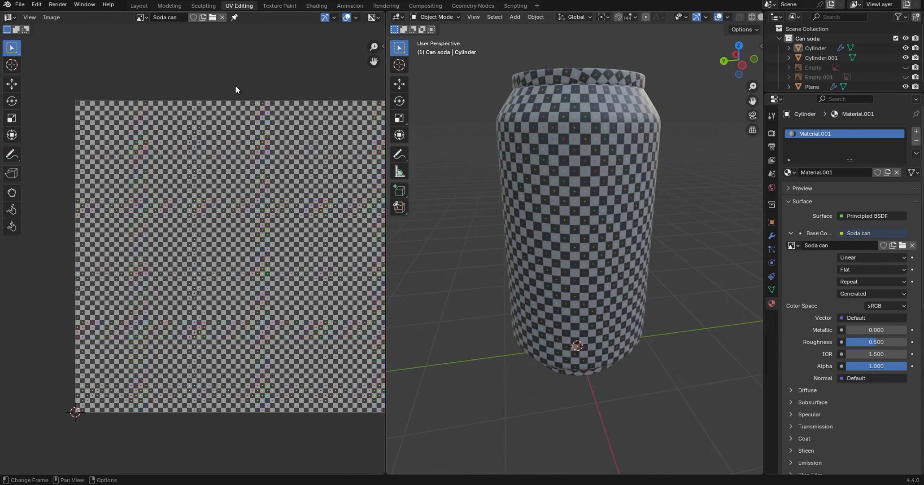
Switch to the Layout workspace, widen the second 3D viewport and display it in Material Preview shading.
click(140, 7)
key(z)
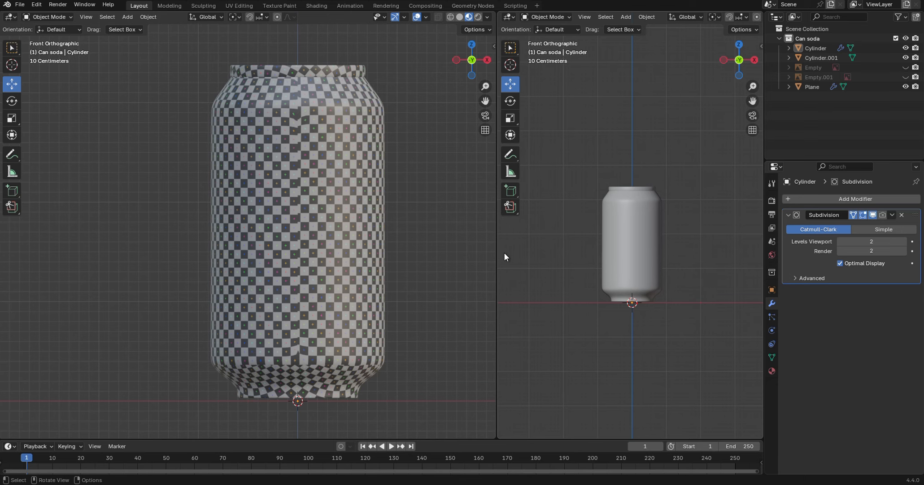
drag(498, 256, 415, 258)
scroll(594, 265, up, 3)
key(z)
click(595, 336)
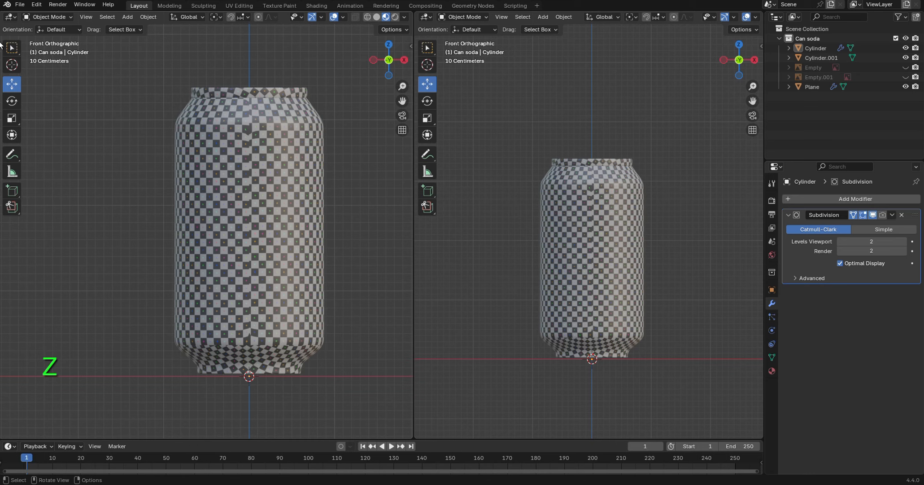
Turn the first 3D viewport into a Shader Editor, frame all nodes and collapse the Node and Properties sections.
click(11, 17)
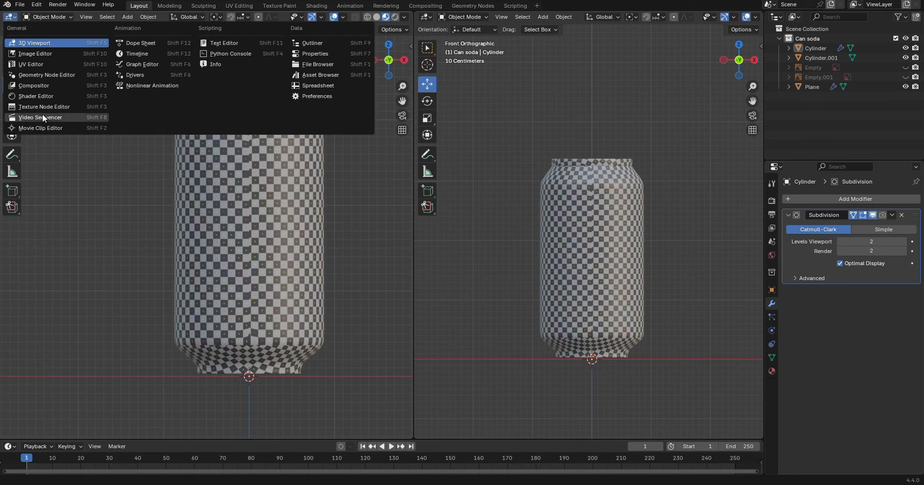
click(42, 95)
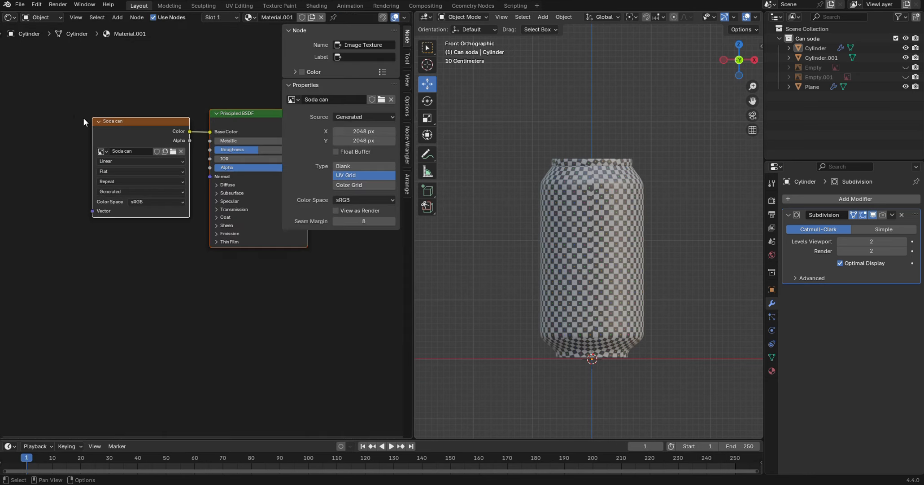
key(Home)
click(213, 110)
click(292, 84)
click(287, 30)
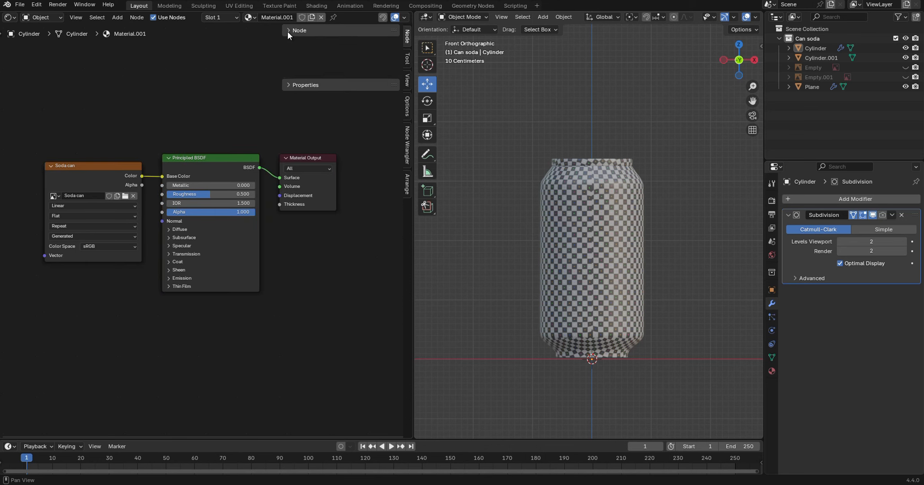
Disconnect the Soda can texture from the Principled BSDF's Base Color and set the roughness to 0.205.
mouse_move(186, 154)
mouse_down()
mouse_move(208, 156)
mouse_move(185, 155)
mouse_up()
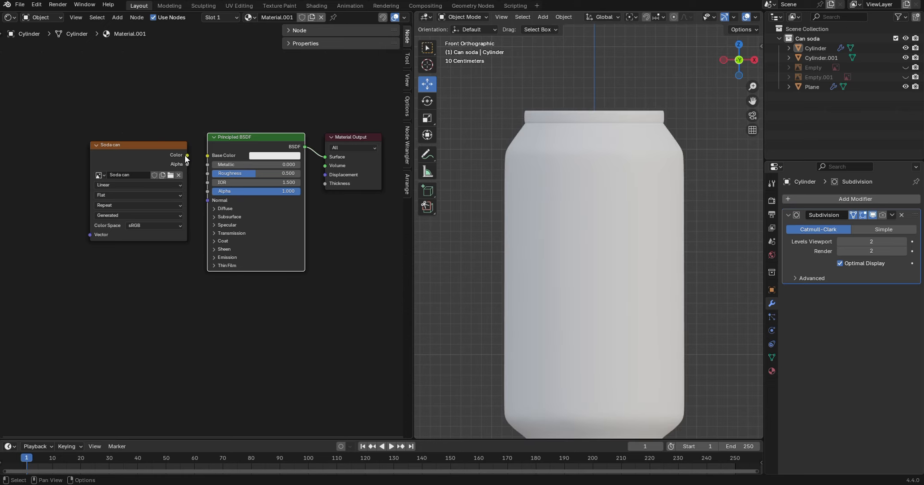
scroll(512, 167, down, 4)
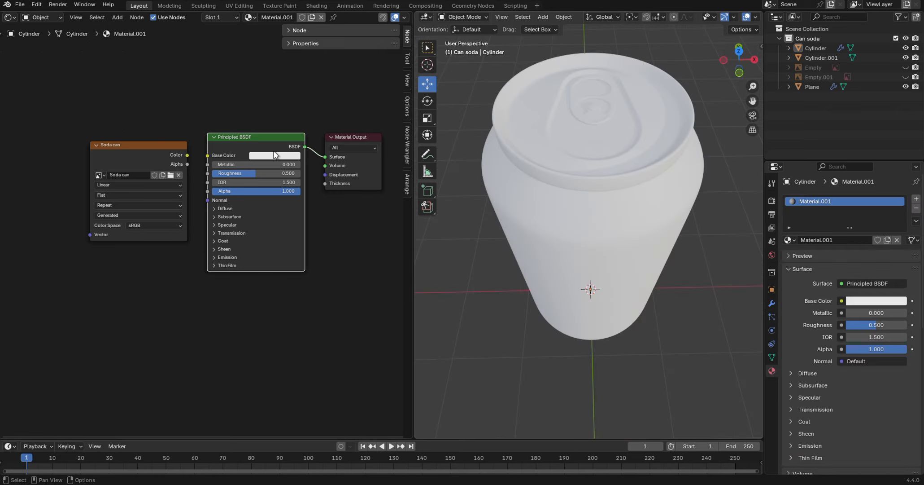
click(284, 156)
drag(261, 173, 236, 173)
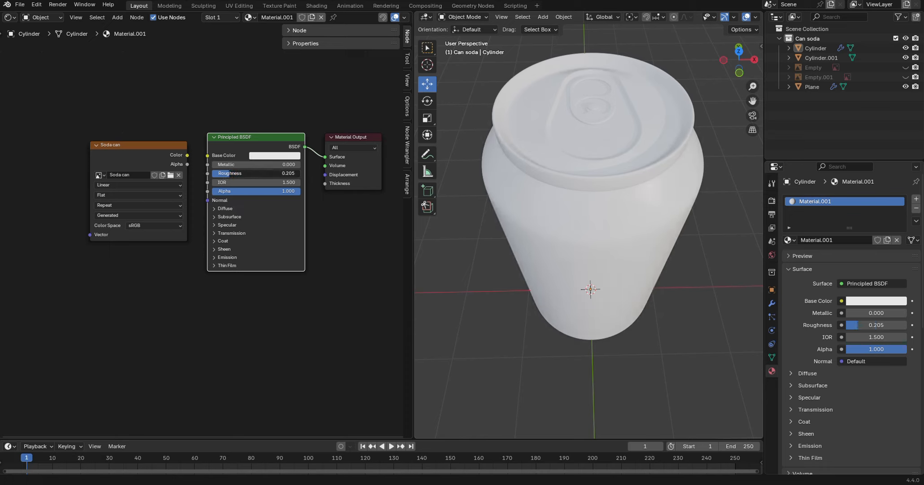
Set the can material's Metallic value to 1.000.
middle_drag(581, 261, 573, 223)
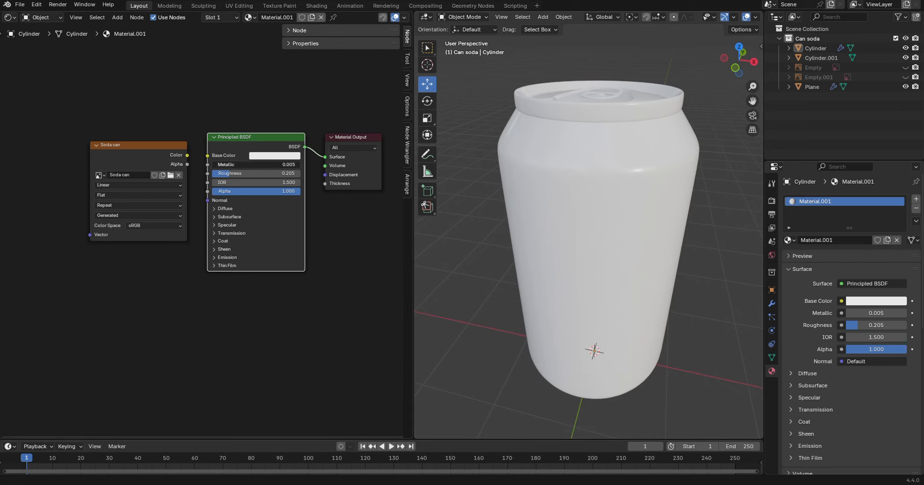
drag(216, 165, 300, 165)
middle_drag(609, 162, 620, 199)
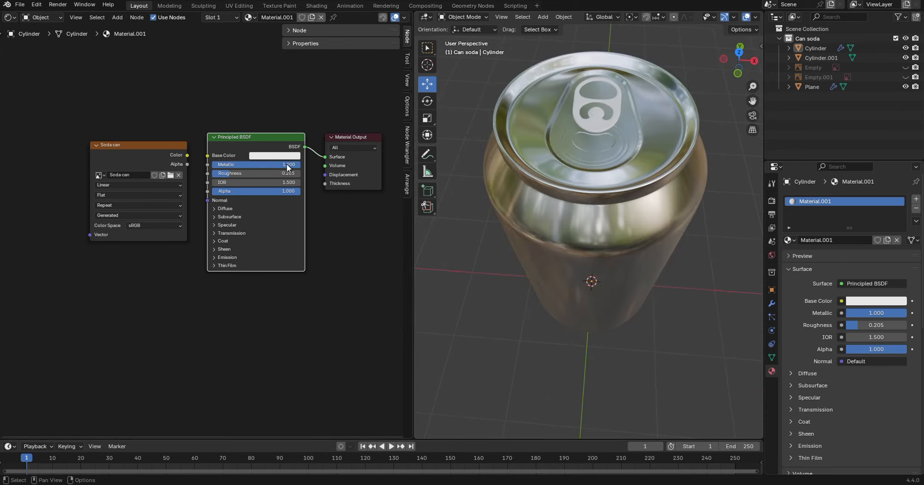
mouse_move(287, 168)
mouse_down()
mouse_move(270, 165)
mouse_move(301, 165)
mouse_up()
middle_drag(623, 222, 546, 189)
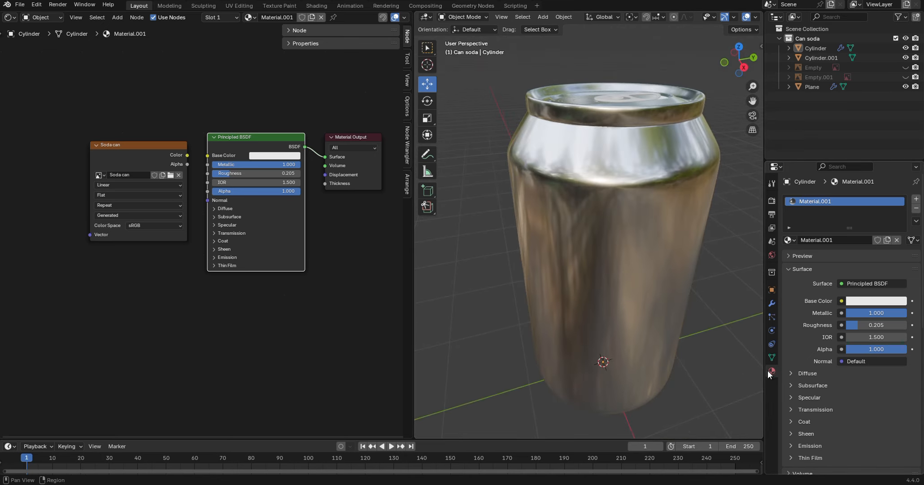
Rename the can's material as metalic.
click(837, 238)
key(ctrl+a)
text(metalic)
key(Return)
Assign the existing metalic material to the pull tab on the can's lid.
middle_drag(583, 224, 641, 176)
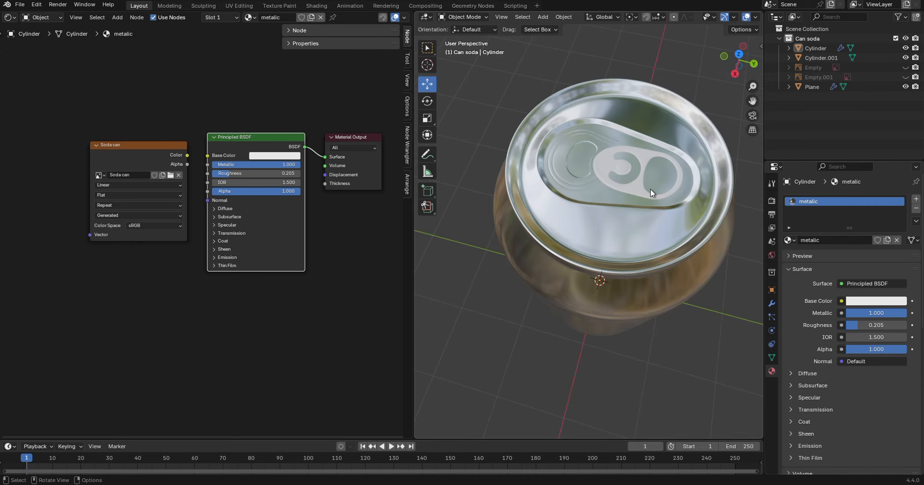
click(640, 182)
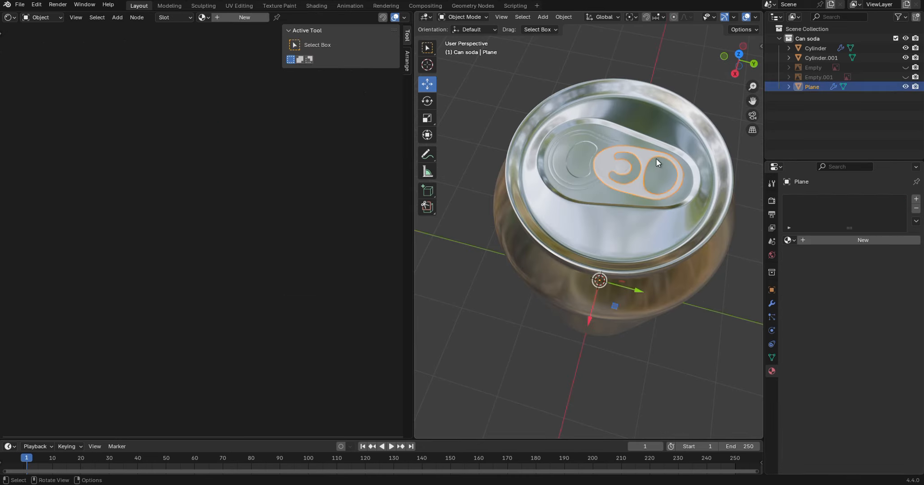
drag(758, 99, 765, 114)
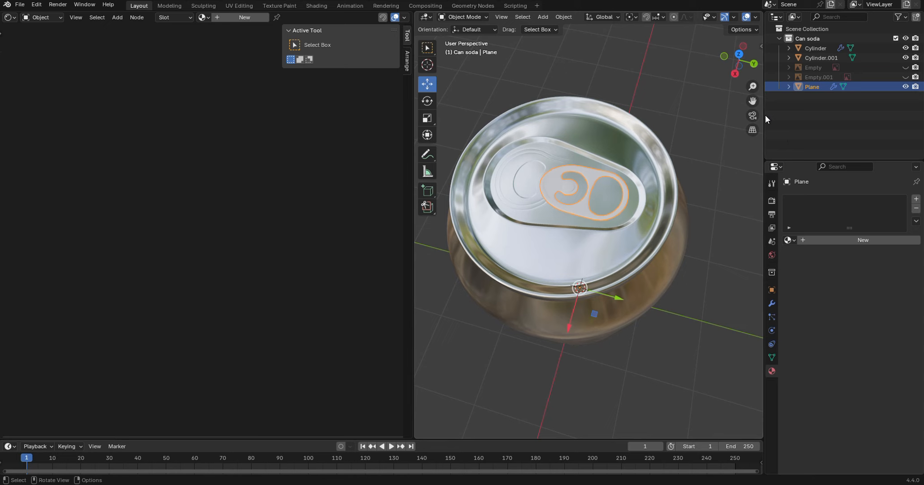
click(791, 240)
click(699, 263)
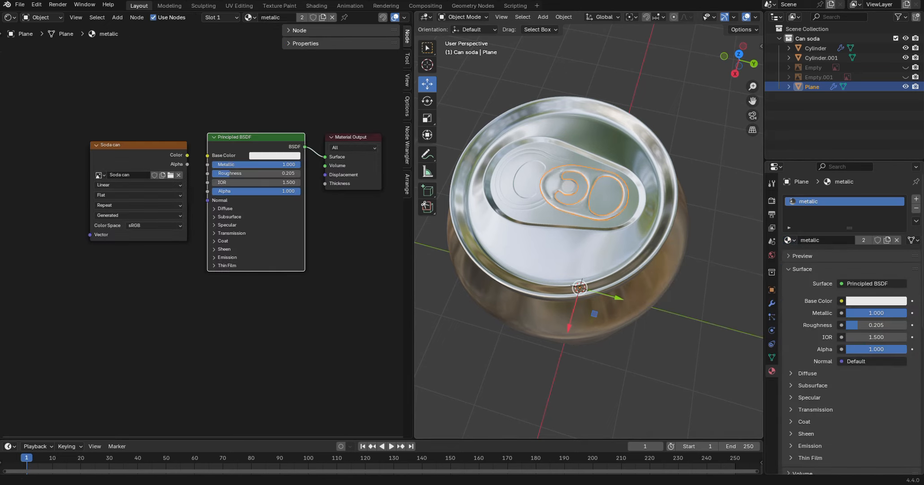
Assign the existing metalic material to the small rivet in the pull tab and deselect it.
click(565, 187)
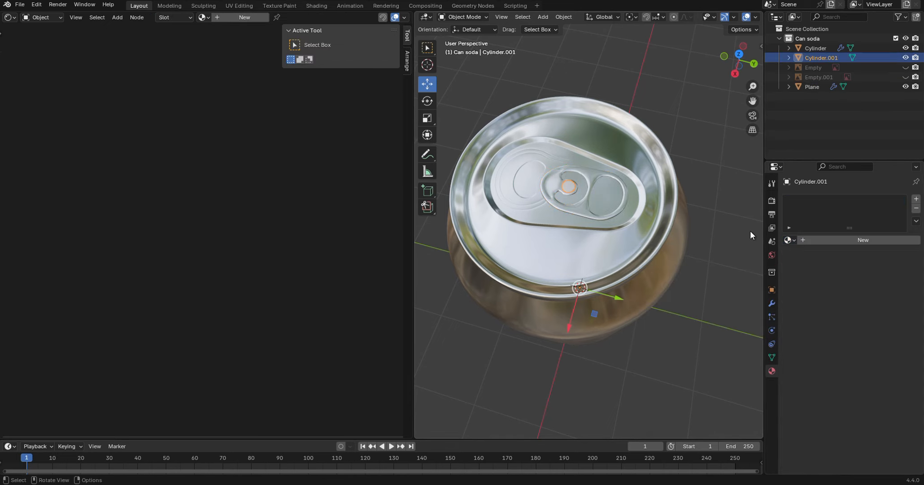
click(790, 240)
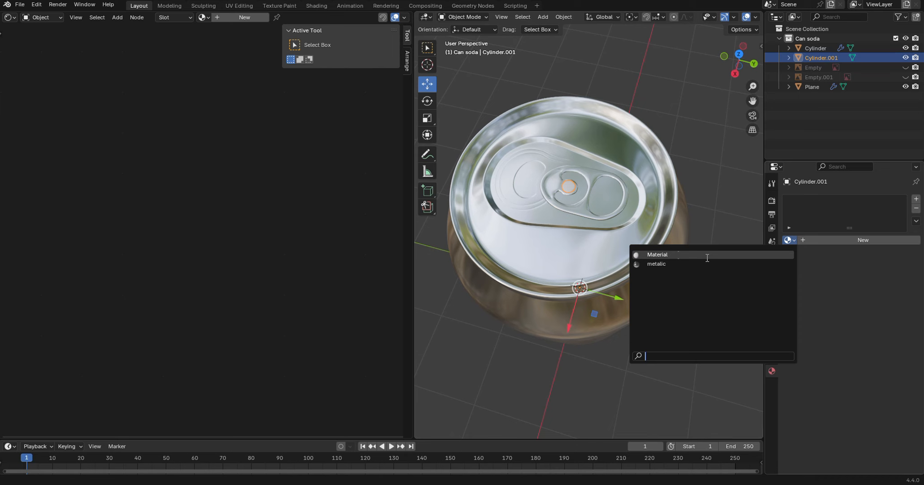
click(665, 263)
middle_drag(525, 190, 677, 120)
scroll(678, 120, down, 2)
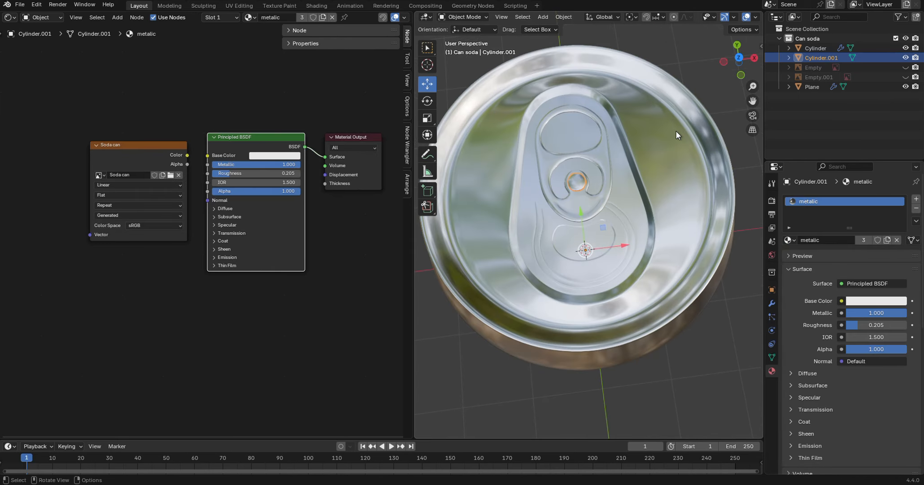
click(691, 68)
Enter Edit Mode on the can from the front view and select all linked body faces delimited by the seams.
mouse_move(646, 242)
middle_down()
mouse_move(636, 232)
mouse_move(659, 230)
mouse_move(651, 244)
mouse_move(626, 237)
mouse_move(633, 227)
mouse_move(632, 246)
middle_up()
key(KP_1)
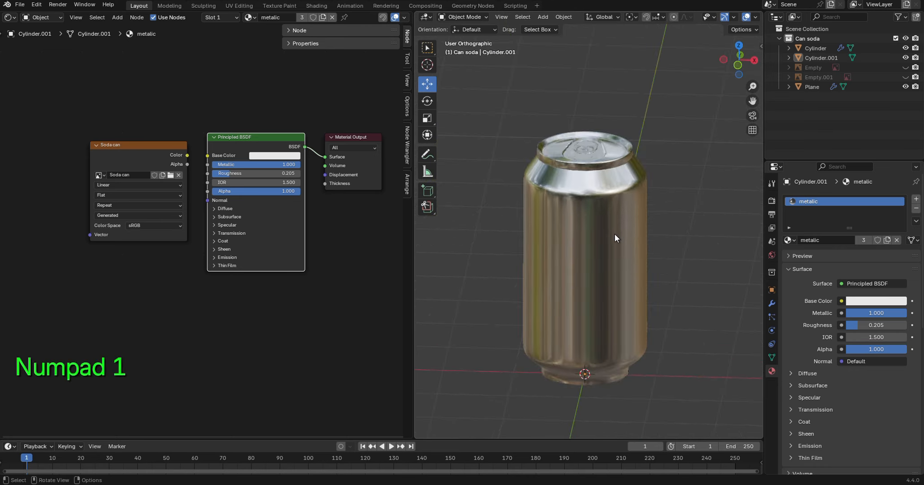
click(587, 229)
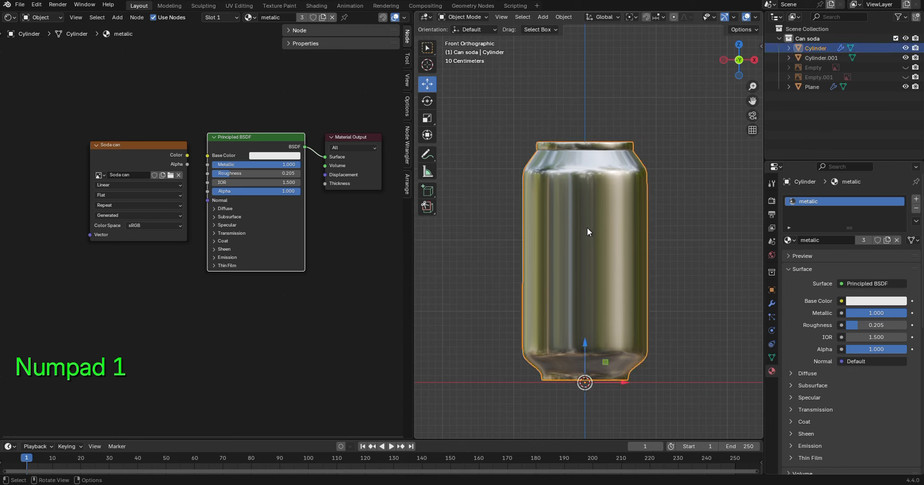
key(Tab)
click(610, 203)
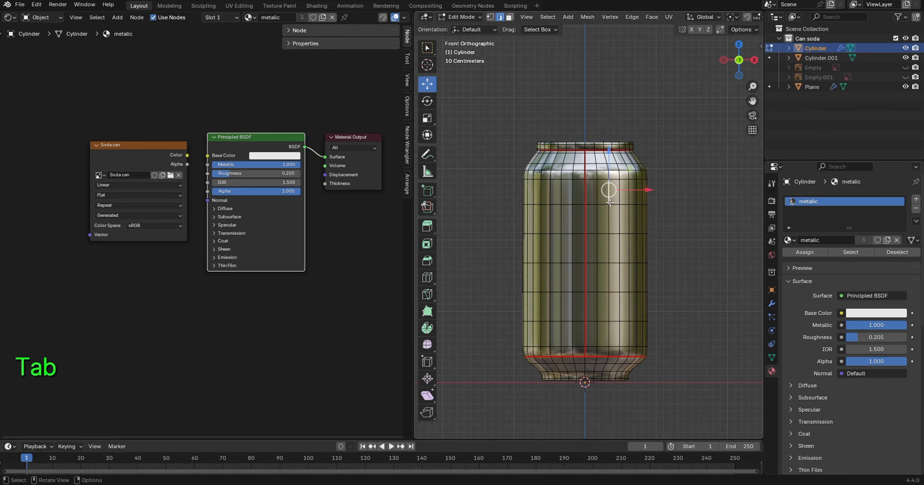
key(l)
click(610, 203)
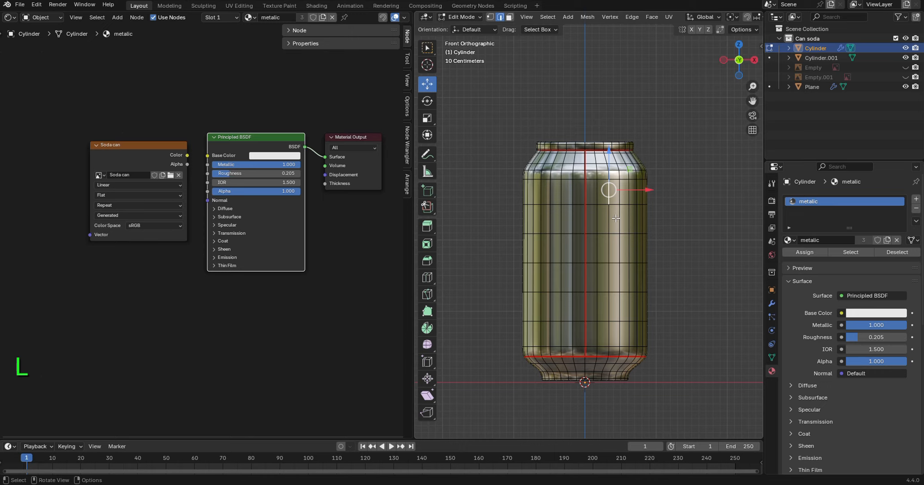
key(3)
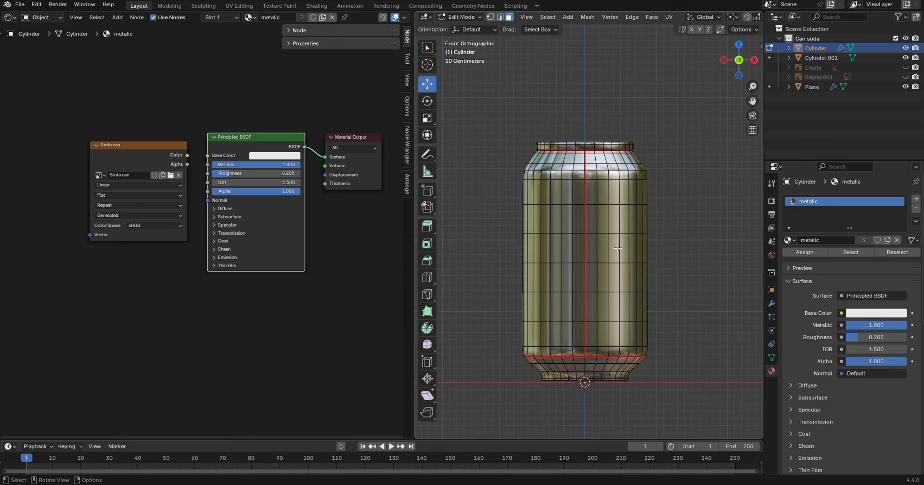
key(l)
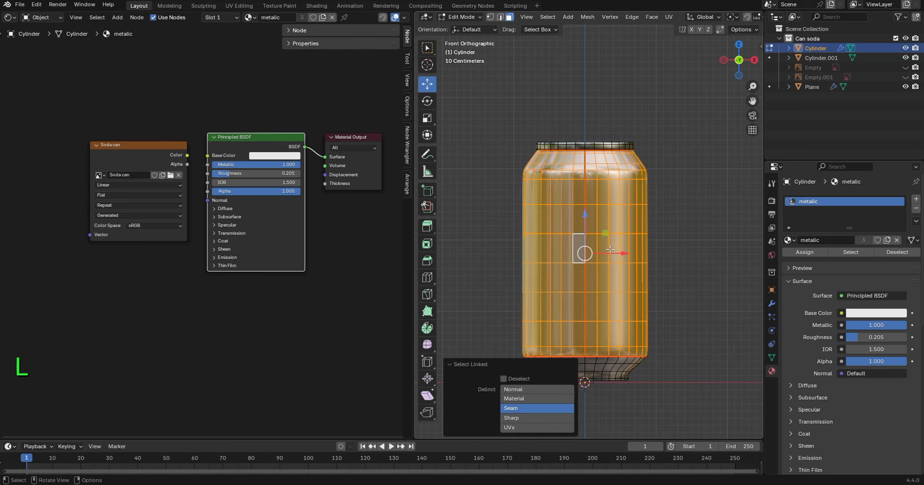
middle_drag(695, 241, 483, 232)
key(ctrl+z)
Add a second material slot with a new material to the can and assign it to the selected body faces.
click(916, 198)
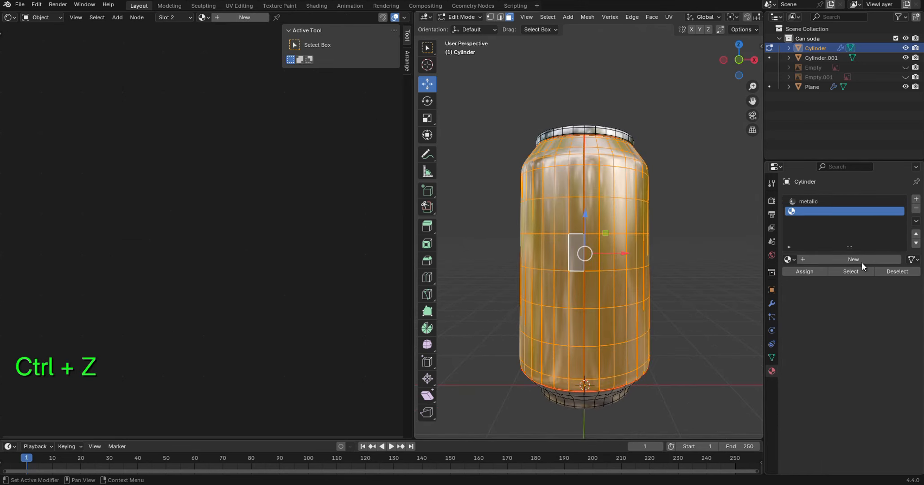
click(850, 261)
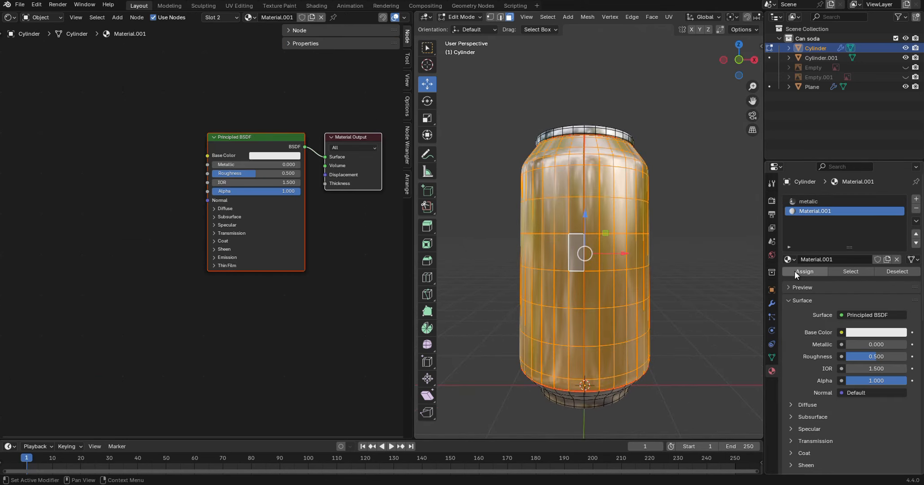
click(805, 271)
middle_drag(561, 233, 546, 195)
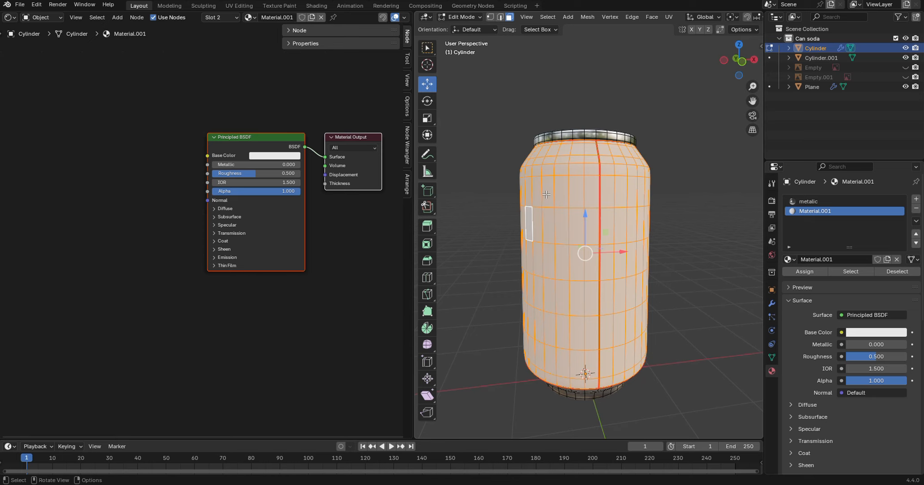
middle_drag(502, 220, 505, 223)
Add a Node Wrangler texture setup with Texture Coordinate, Mapping and Image Texture nodes to the body material's Principled BSDF.
click(250, 136)
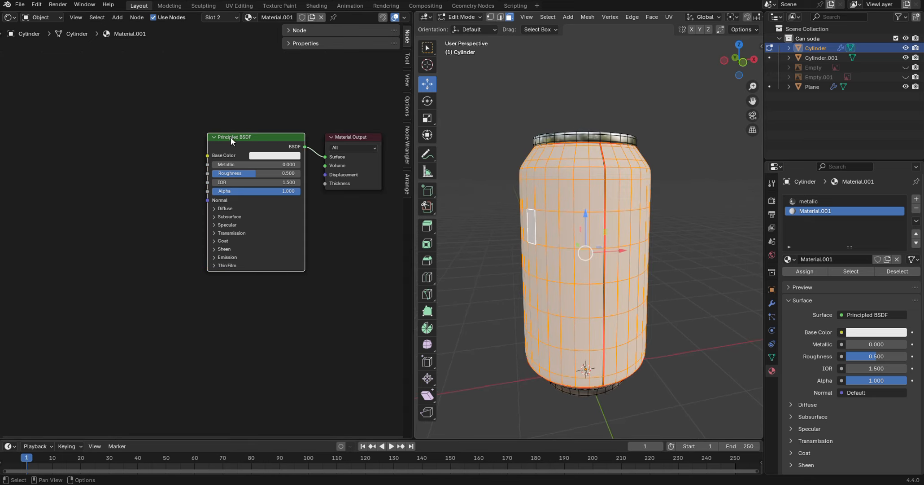
key(ctrl+t)
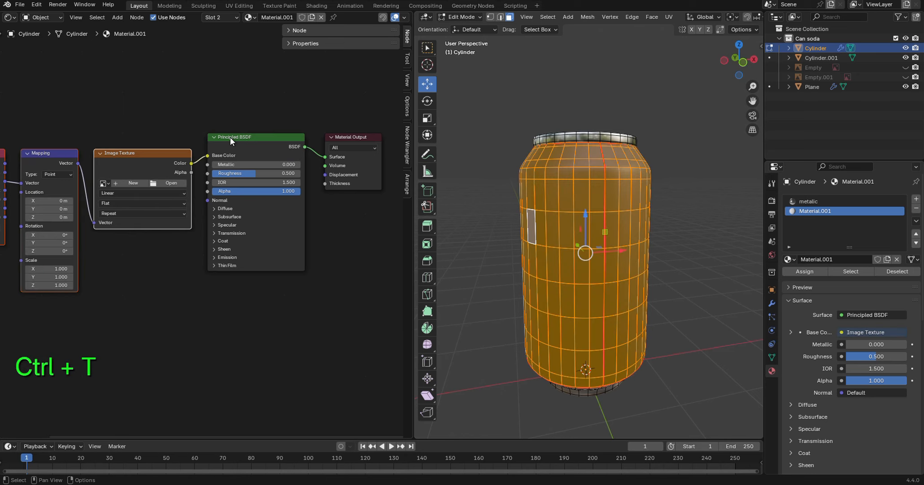
middle_drag(692, 230, 525, 238)
scroll(204, 316, down, 1)
middle_drag(127, 269, 151, 266)
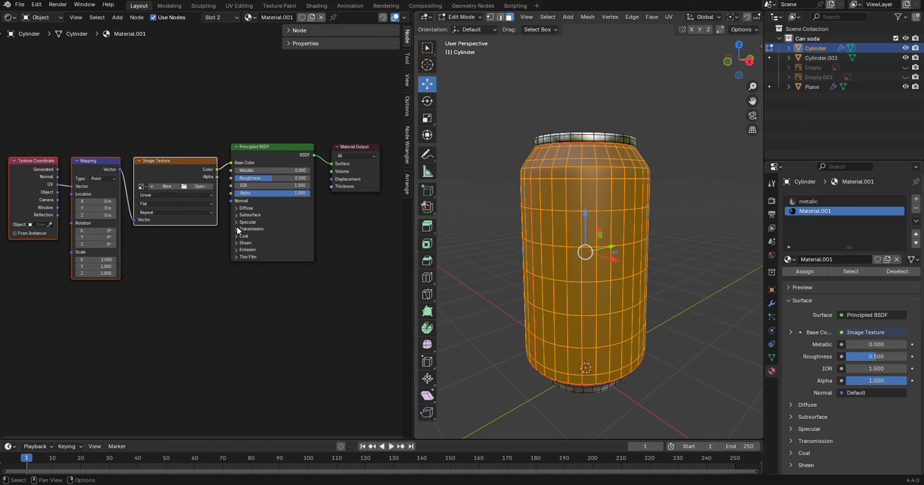
Load the image Render drink (9).png into the body material's Image Texture node and view it on the can.
scroll(179, 157, up, 2)
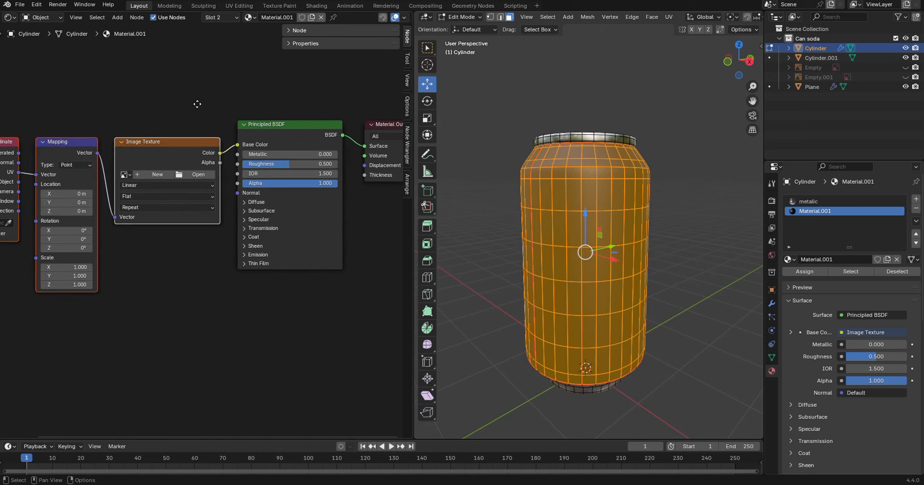
middle_drag(199, 103, 175, 111)
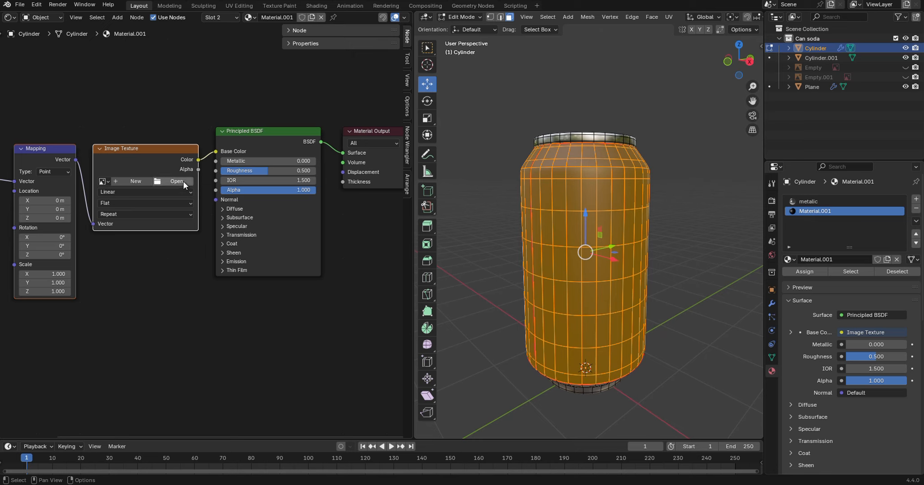
click(179, 181)
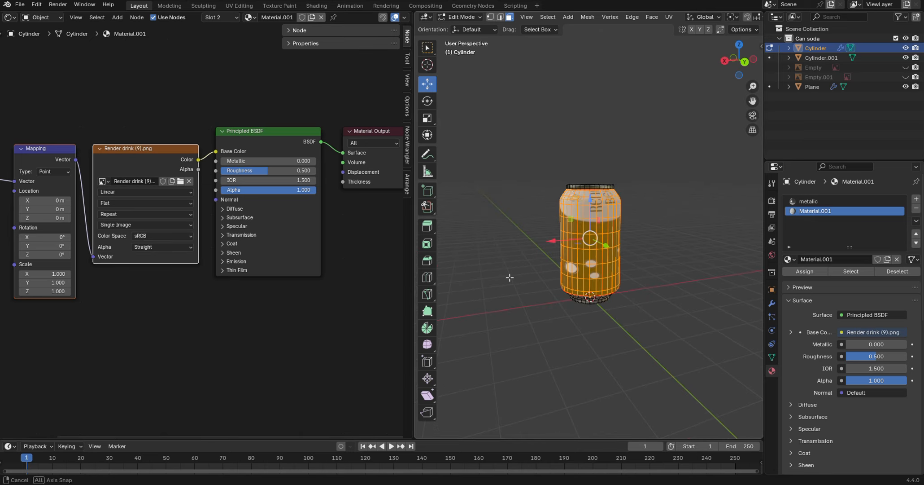
middle_drag(510, 275, 639, 232)
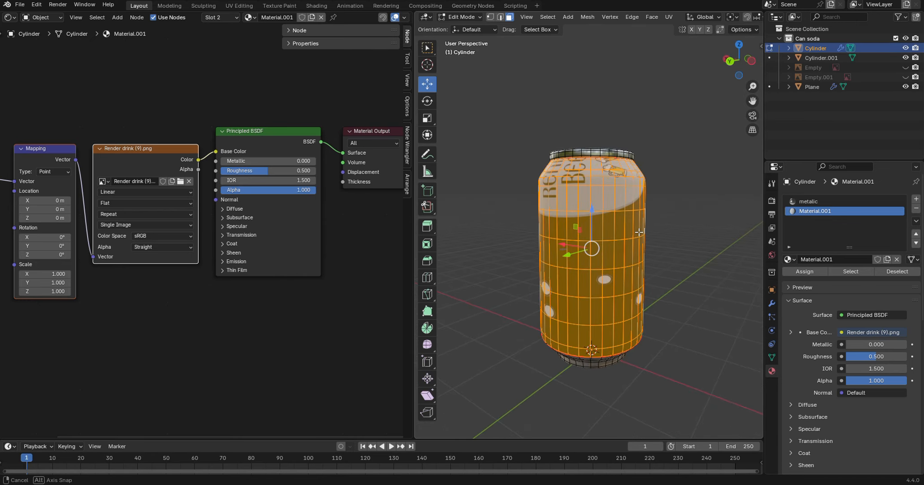
In the UV editing workspace, rotate the body's UV island 90 degrees and move it inside the image square.
click(243, 5)
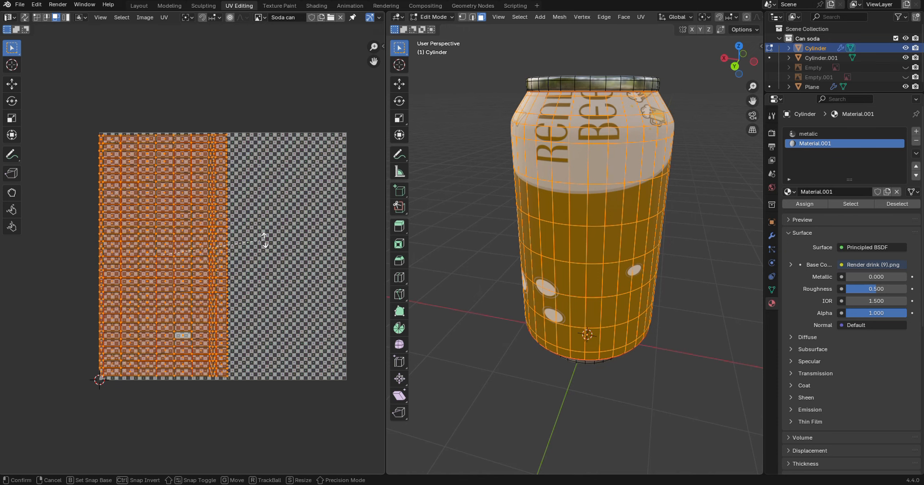
key(r)
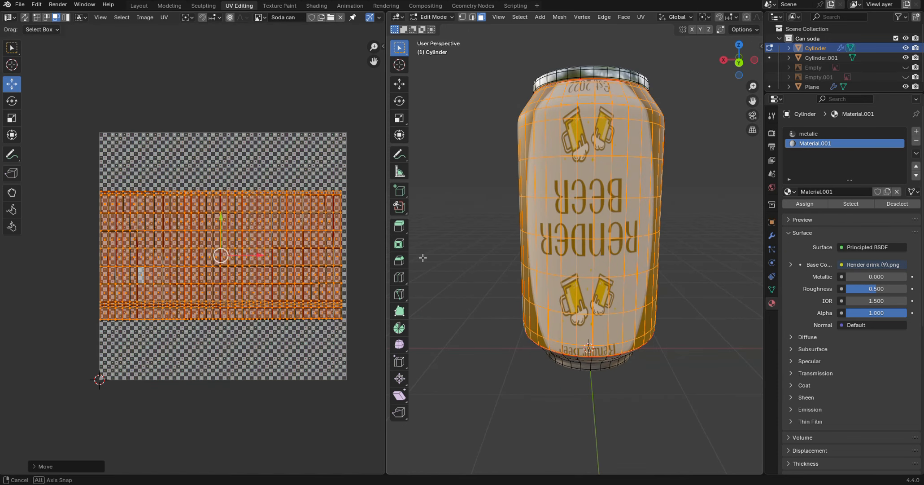
mouse_move(423, 258)
middle_down()
mouse_move(415, 252)
mouse_move(421, 257)
middle_up()
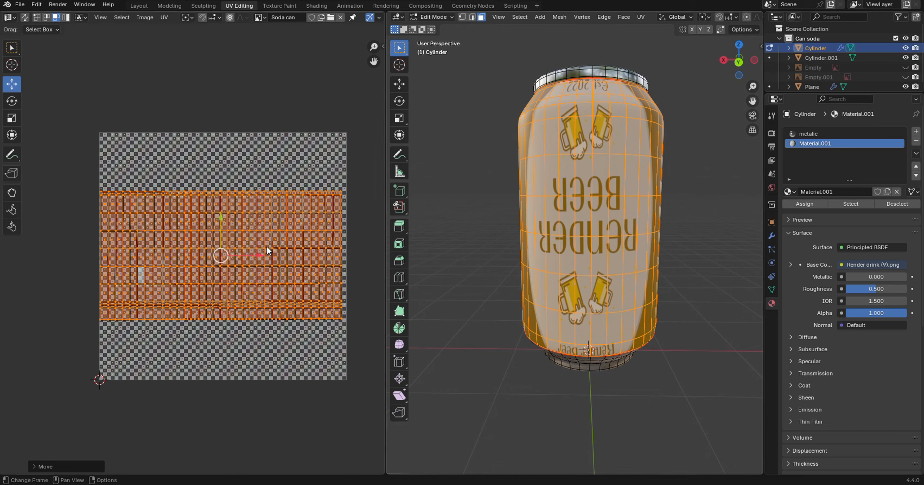
Rotate the body's UV island 180 degrees to turn the label upright.
text(r)
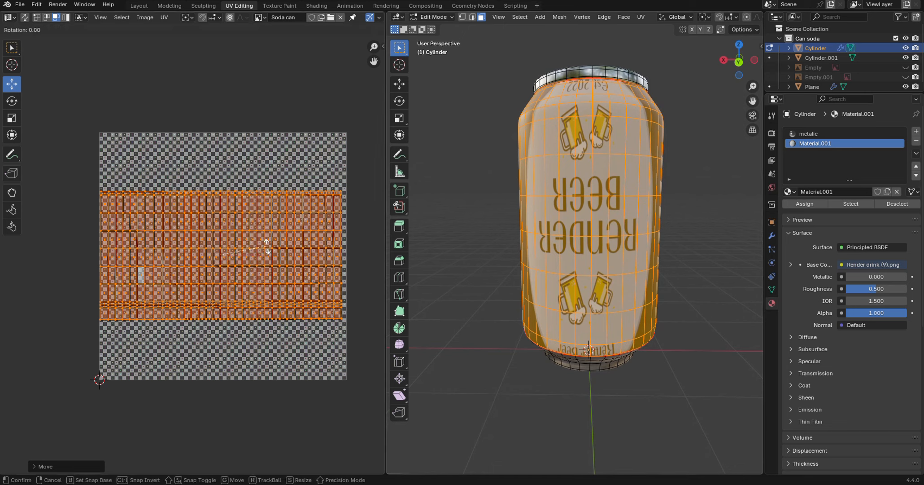
text(180)
key(Return)
scroll(558, 249, down, 3)
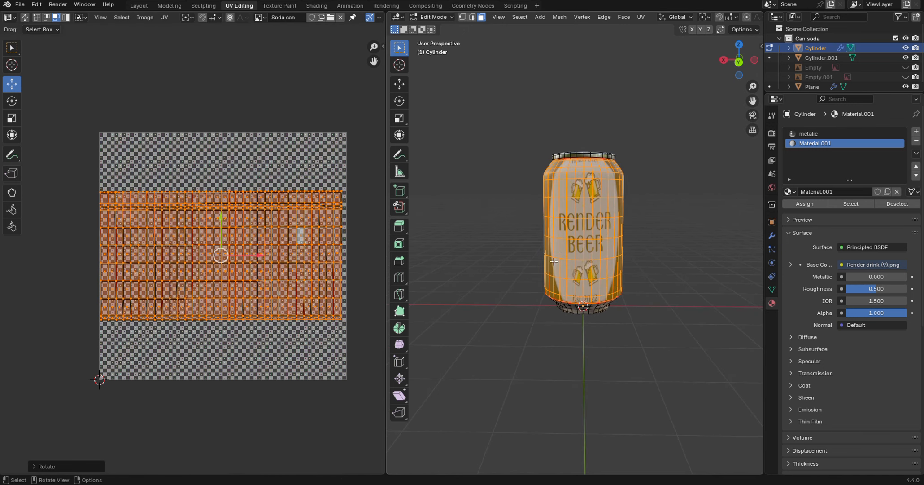
scroll(557, 250, up, 2)
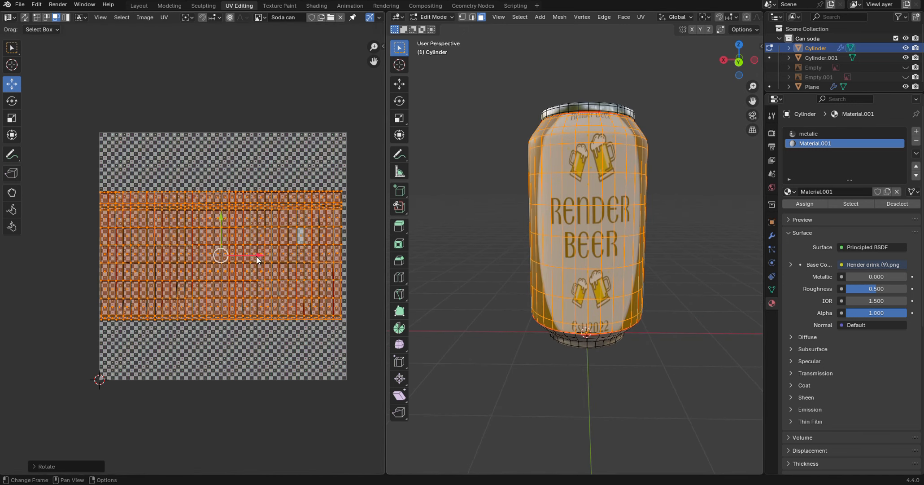
Shift the body's UV island about 0.008 horizontally and scale it about 1.9 along Y to fill the image square.
key(g)
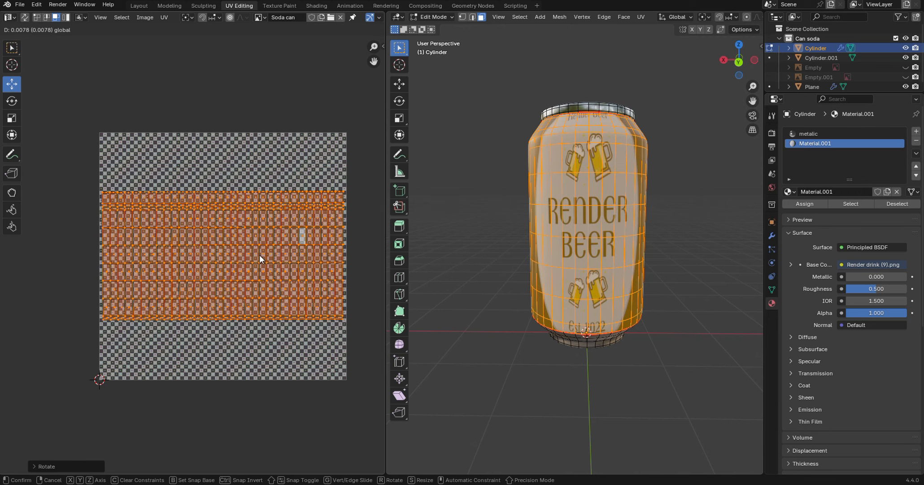
click(259, 254)
key(s)
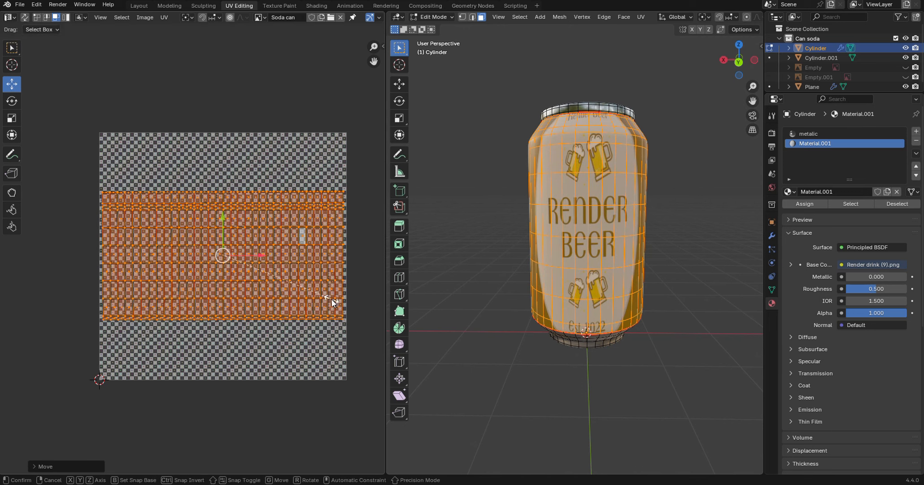
key(y)
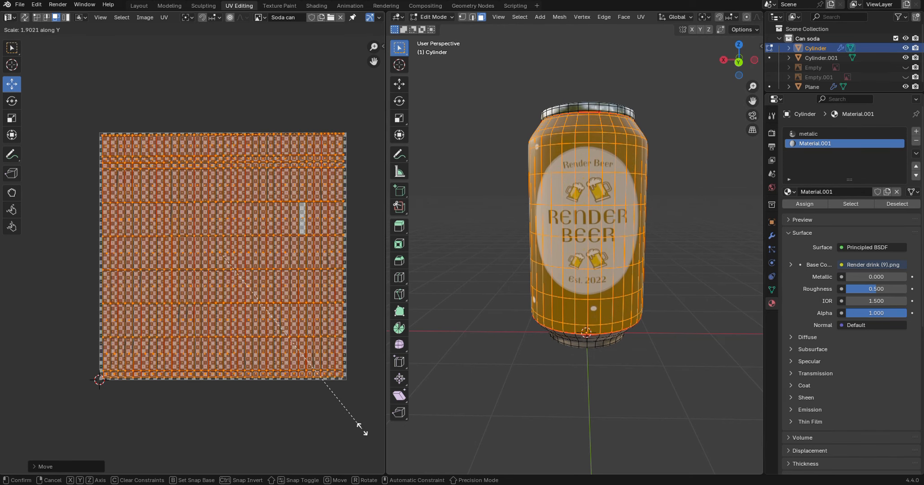
click(364, 431)
key(g)
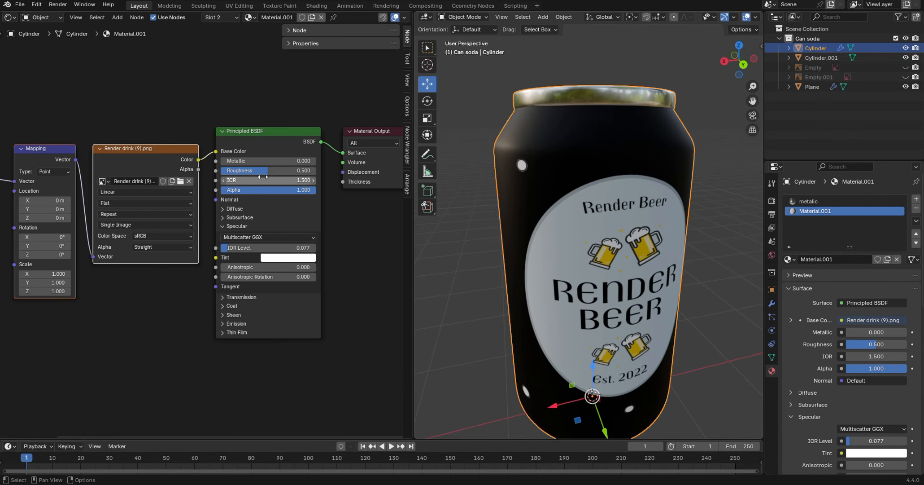
Set the body material's Roughness to about 0.295 and its Metallic value to about 0.641.
drag(270, 171, 254, 171)
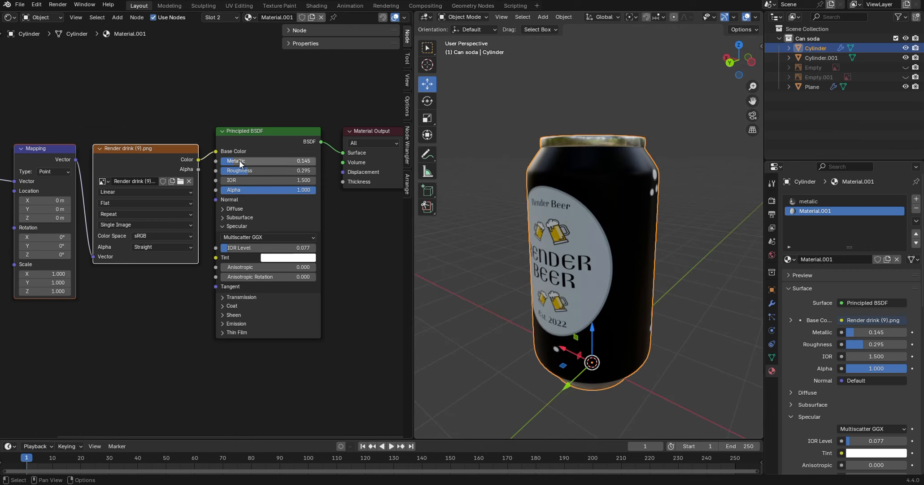
drag(239, 161, 278, 160)
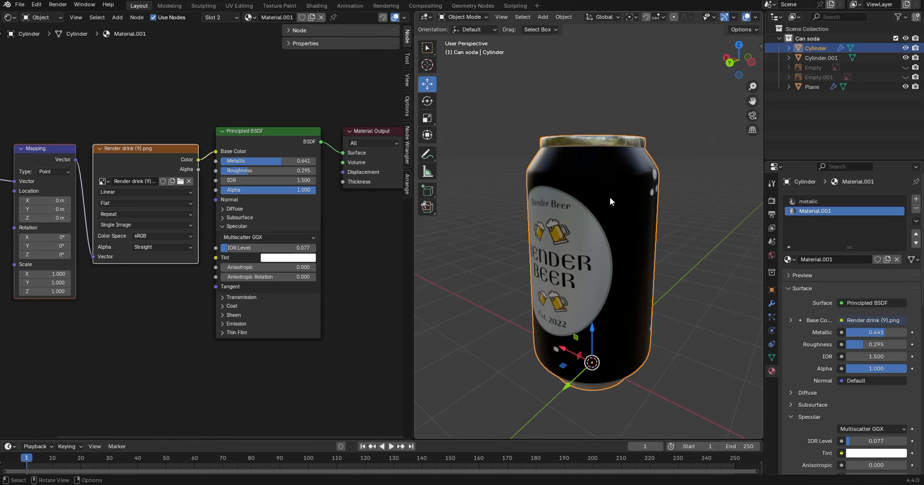
middle_drag(609, 196, 642, 166)
Set the body material's specular IOR Level to about 0.427 and its Metallic value to about 0.432.
drag(269, 247, 303, 248)
middle_drag(628, 217, 629, 227)
middle_drag(629, 226, 630, 237)
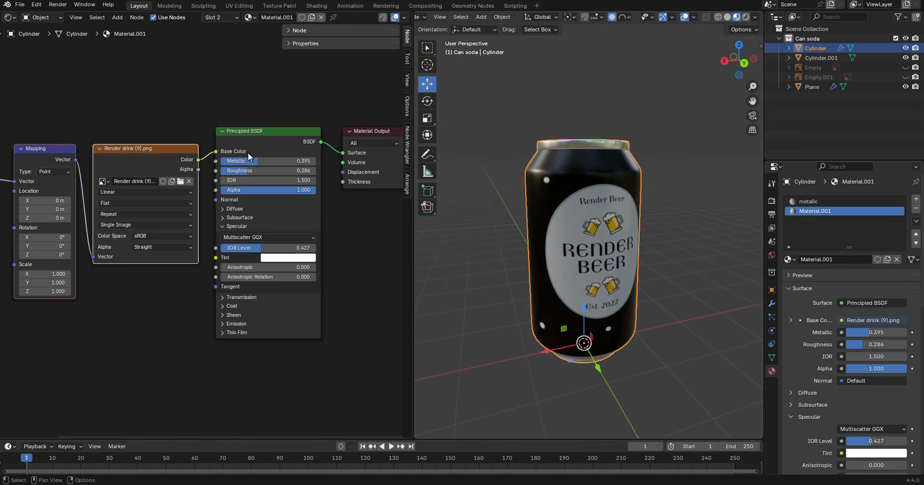
scroll(248, 153, up, 1)
drag(247, 155, 220, 154)
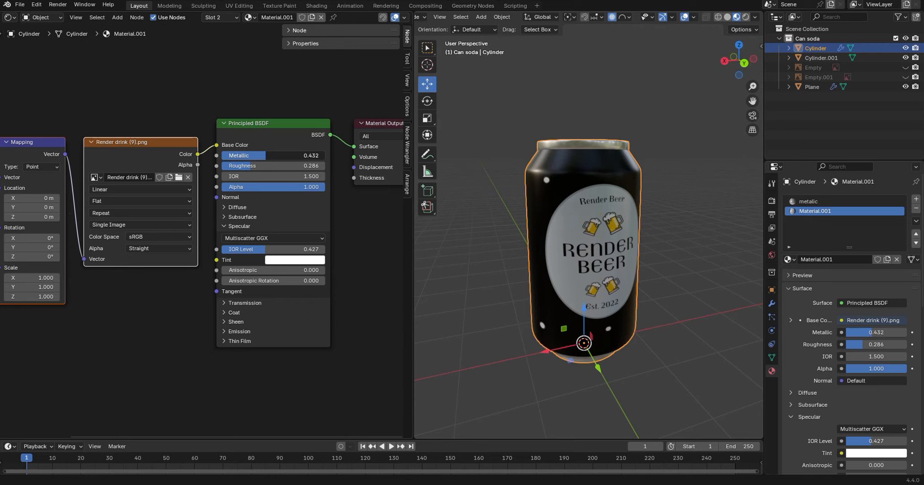
middle_drag(614, 274, 678, 275)
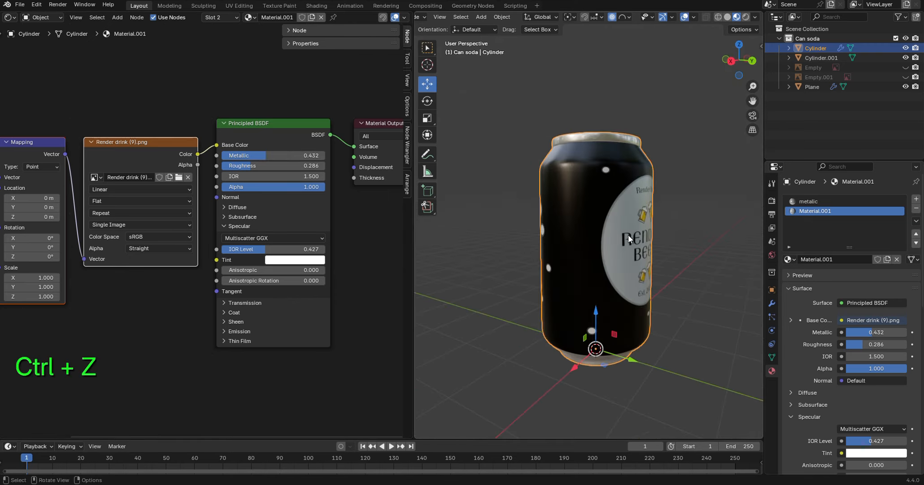
middle_drag(628, 228, 592, 231)
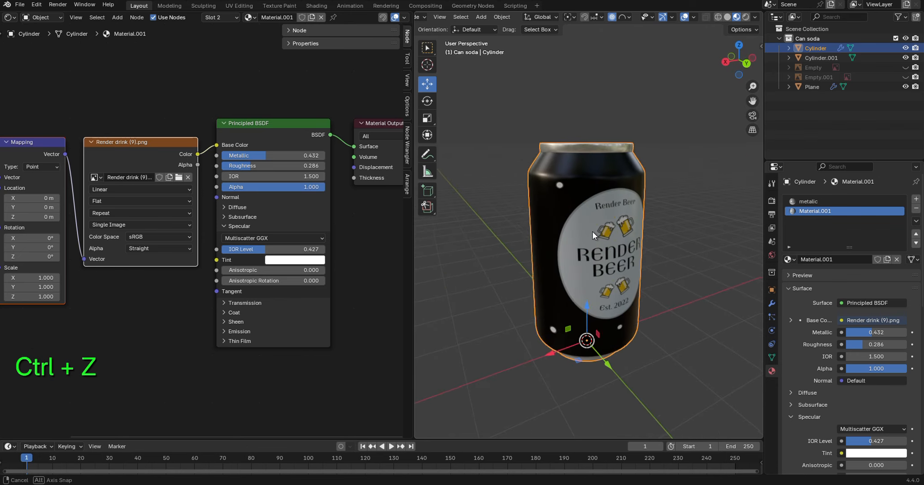
Try a Roughness of about 0.064 on the body material, undo it and set Roughness to about 0.323.
scroll(592, 230, up, 1)
drag(273, 165, 252, 165)
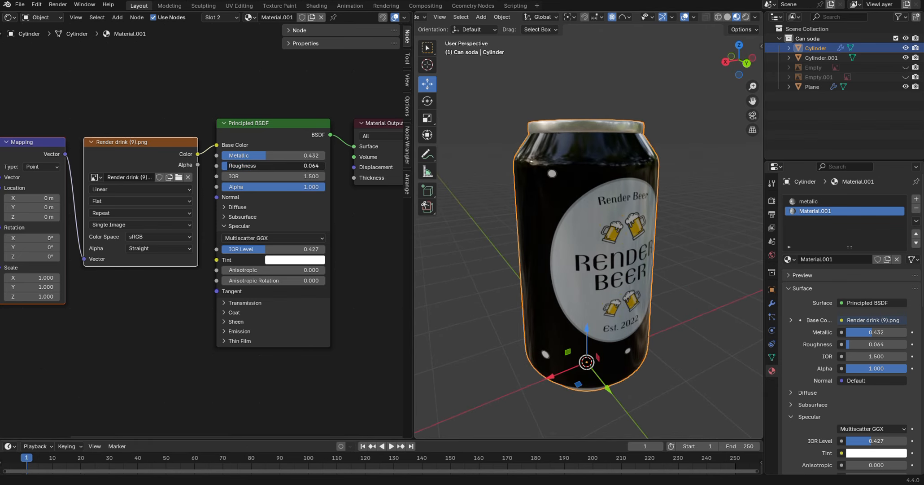
scroll(589, 243, up, 1)
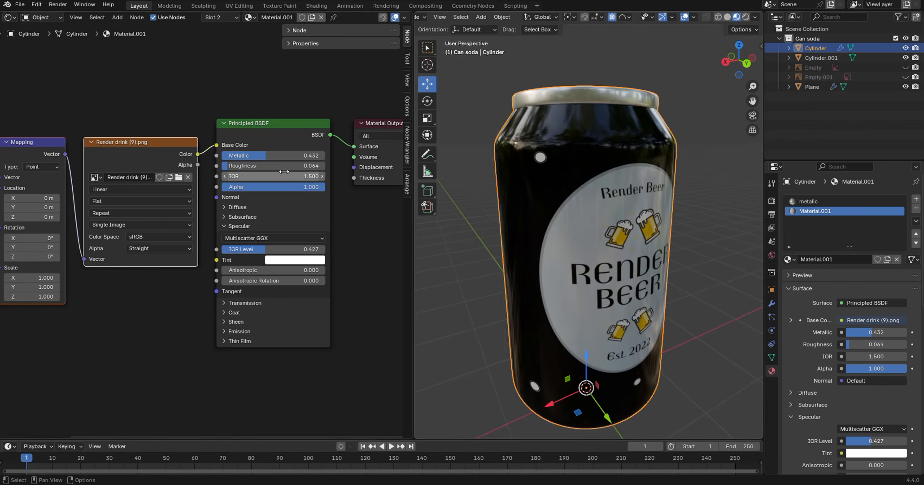
key(ctrl+z)
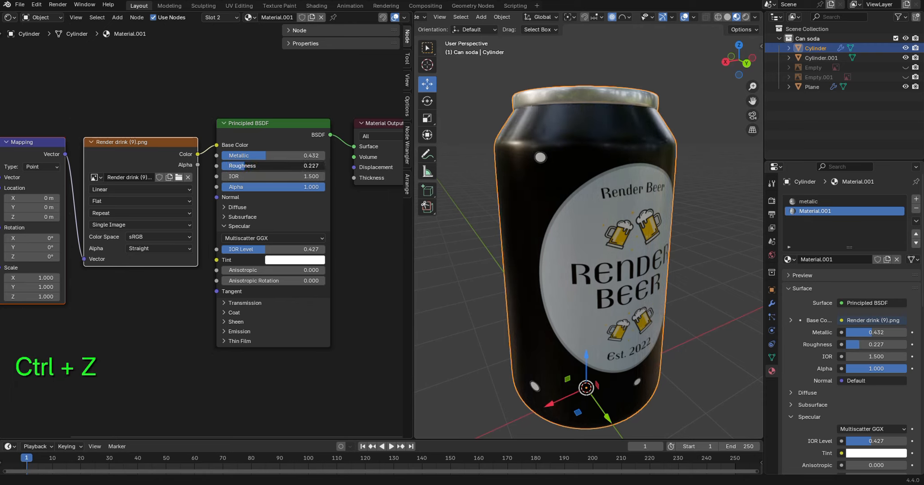
key(ctrl+z)
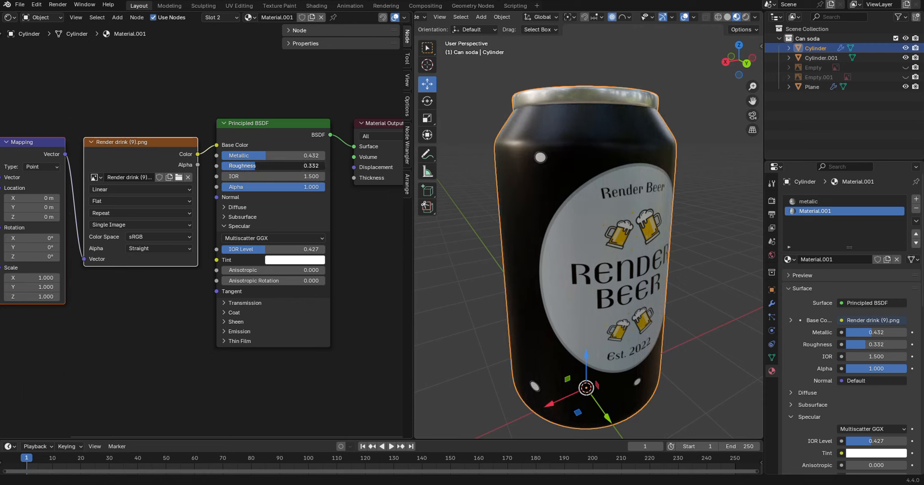
middle_drag(555, 270, 606, 236)
key(KP_1)
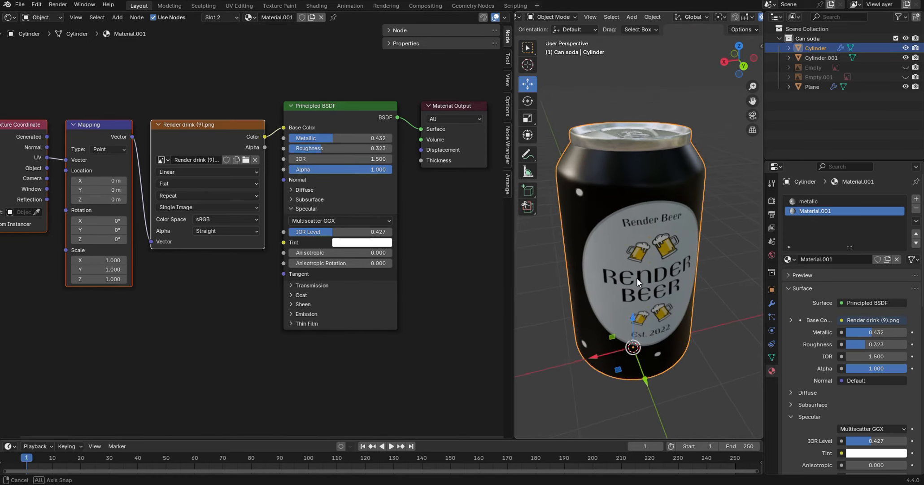
Add a Bump node to the body material and connect its Normal output to the Principled BSDF's Normal input.
middle_drag(637, 279, 643, 157)
scroll(644, 192, up, 3)
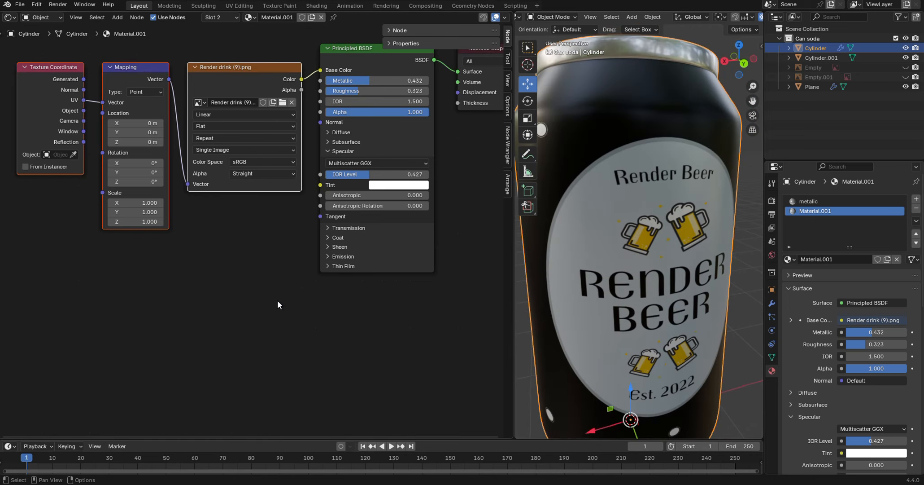
middle_drag(277, 300, 317, 293)
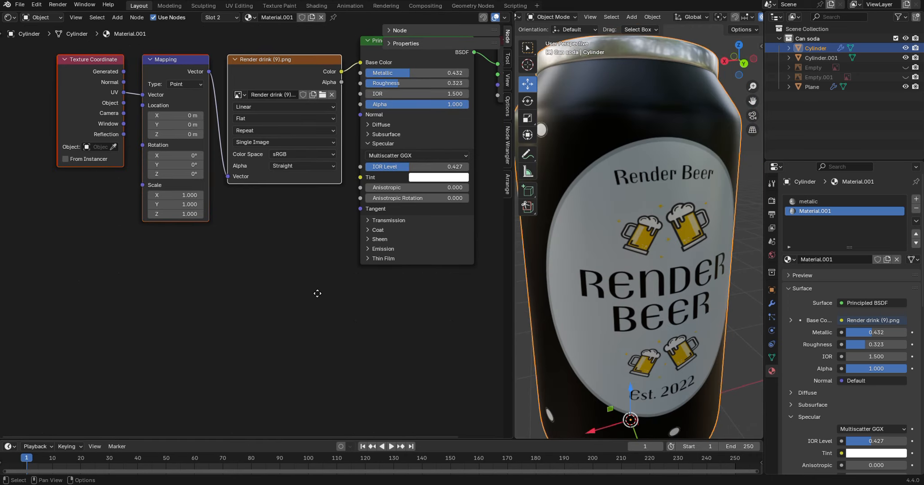
key(shift+a)
click(309, 291)
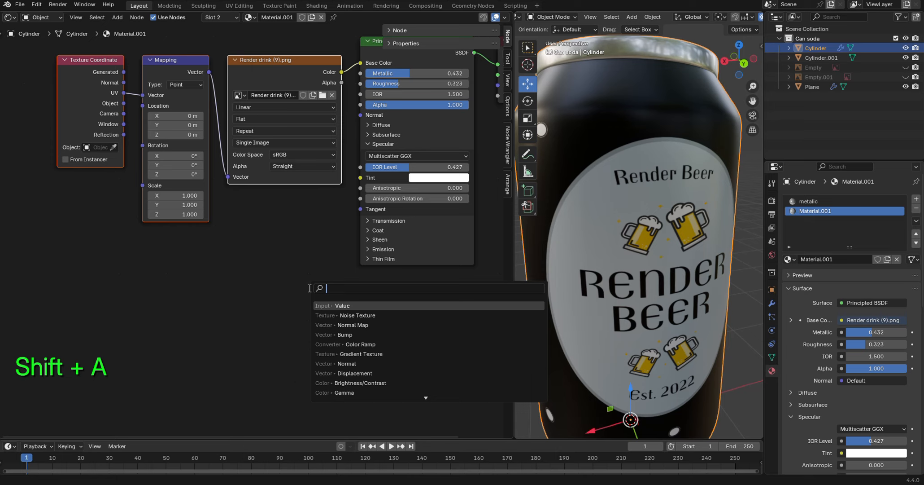
text(bump)
key(Return)
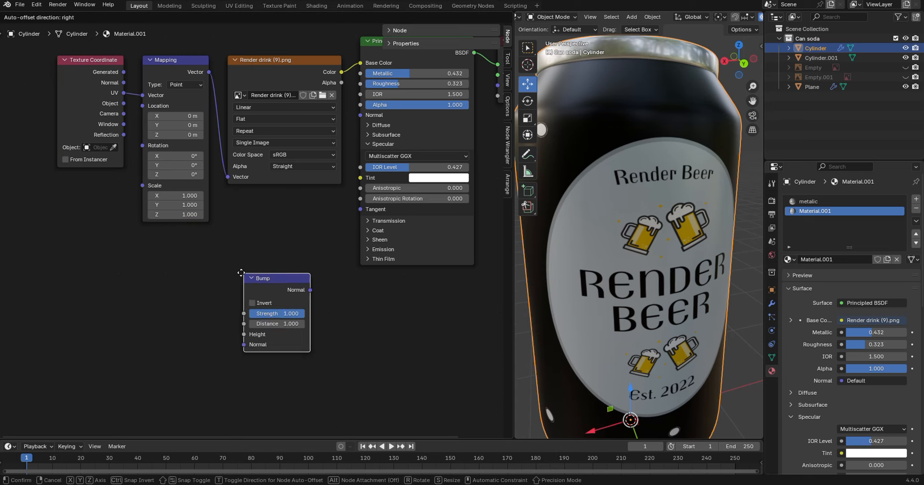
click(221, 225)
drag(288, 240, 325, 209)
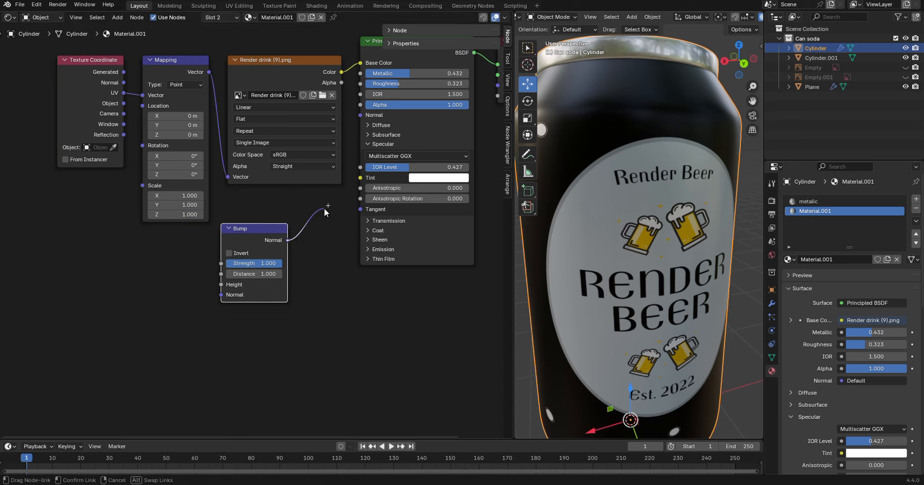
drag(325, 209, 361, 115)
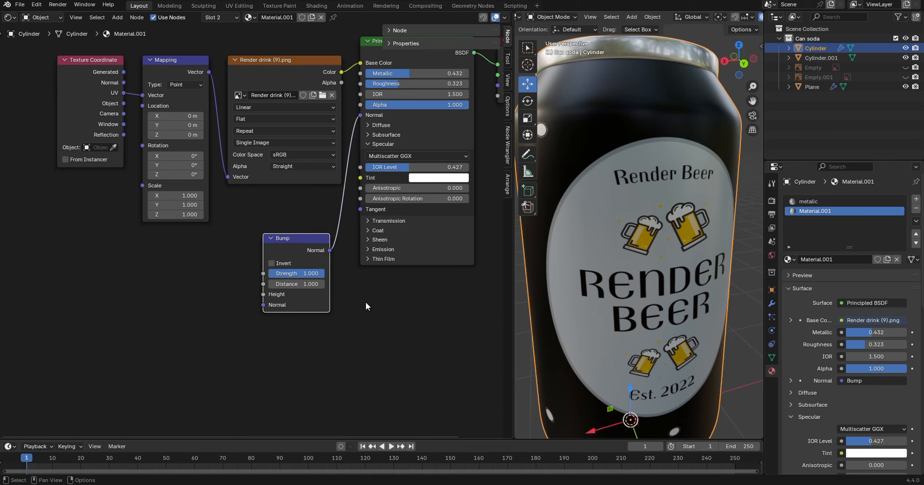
Add a Normal Map node, connect its output to the Bump node's Normal input and arrange both nodes below the Image Texture.
key(shift+a)
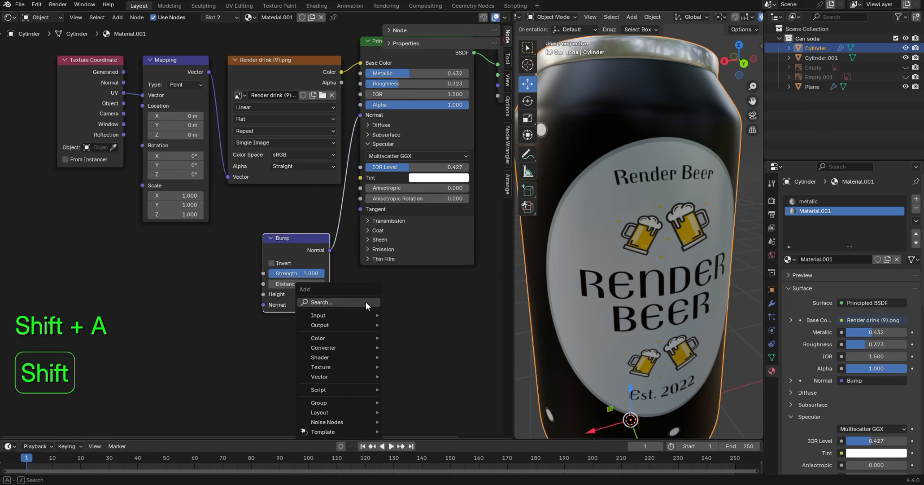
text(n)
click(410, 329)
click(197, 314)
drag(232, 320, 274, 305)
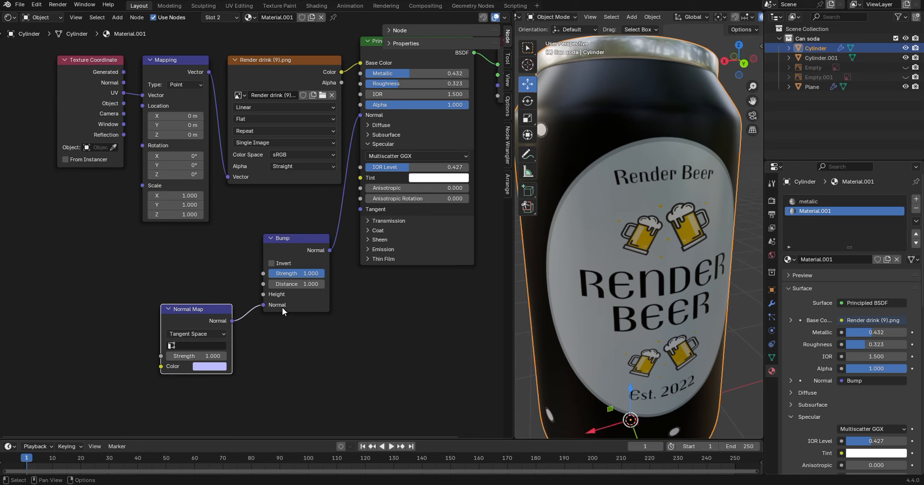
key(ctrl+z)
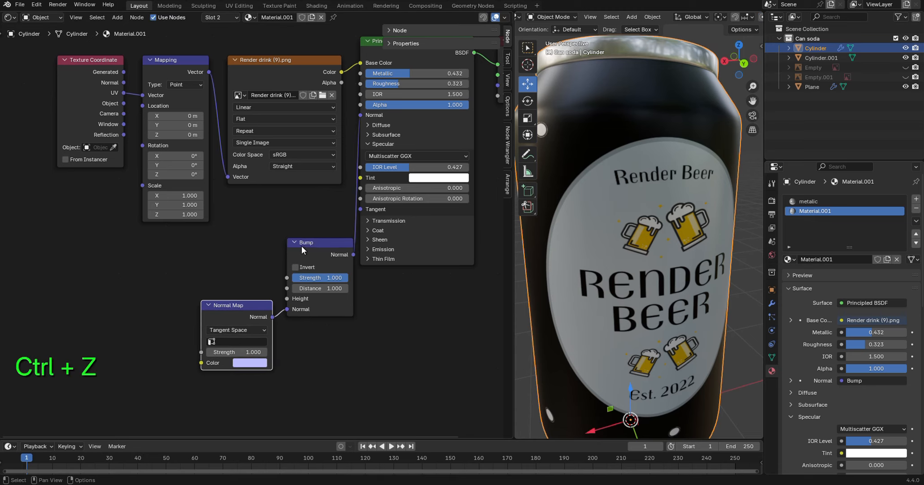
drag(302, 246, 277, 220)
drag(235, 321, 246, 331)
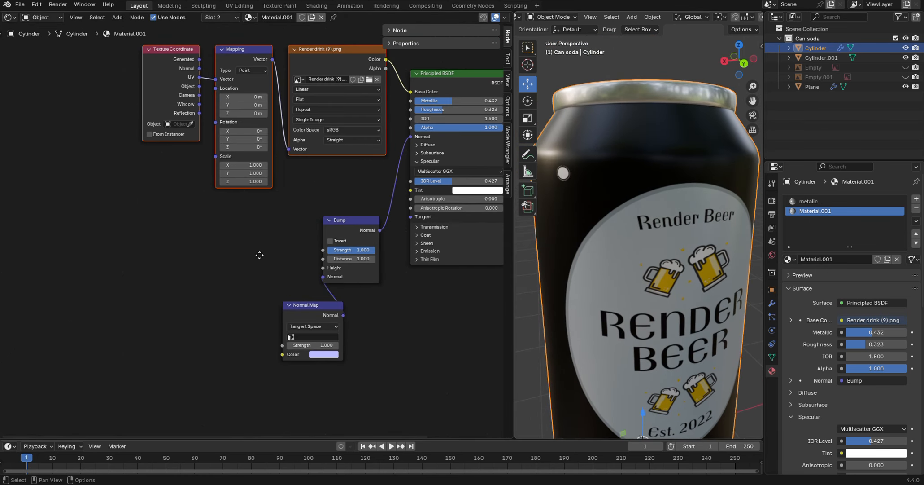
Add a Noise Texture node, connect Mapping's Vector output to its Vector input and its Color output to the Bump node's Height input.
middle_drag(260, 255, 268, 267)
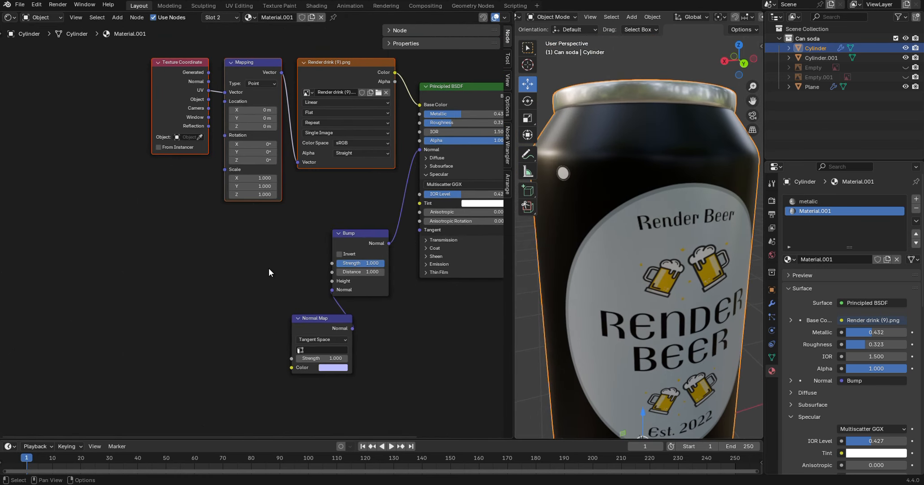
key(shift+a)
text(noi)
click(310, 365)
click(208, 346)
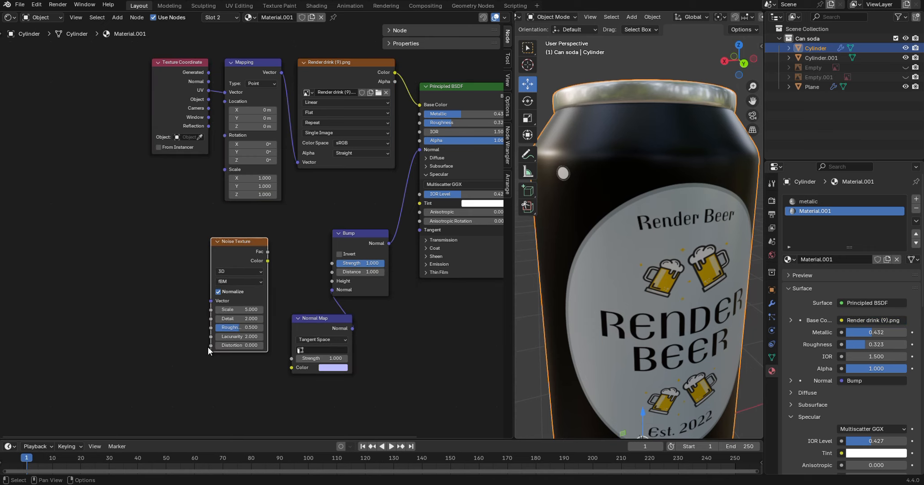
drag(211, 301, 283, 79)
drag(255, 267, 266, 272)
drag(279, 265, 331, 282)
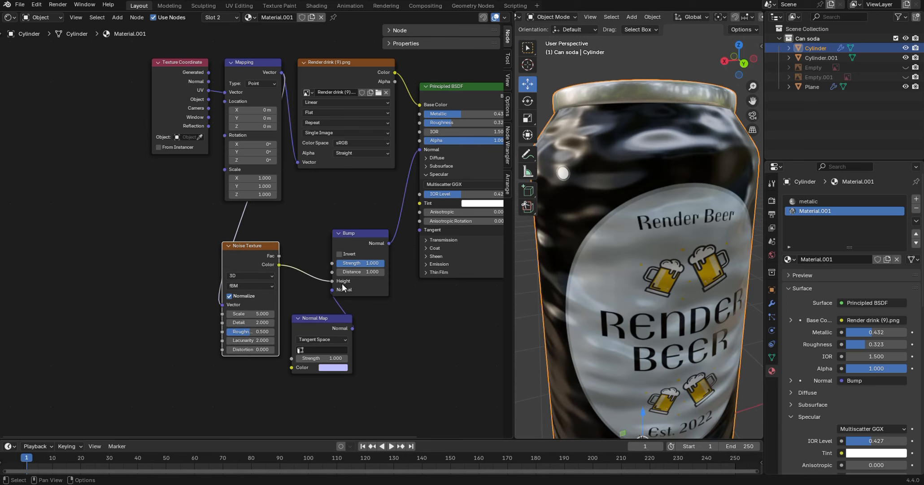
Lower the Bump node's Strength to 0.004 and raise the Noise Texture's Scale to about 68, checking the can's surface.
middle_drag(759, 102, 554, 271)
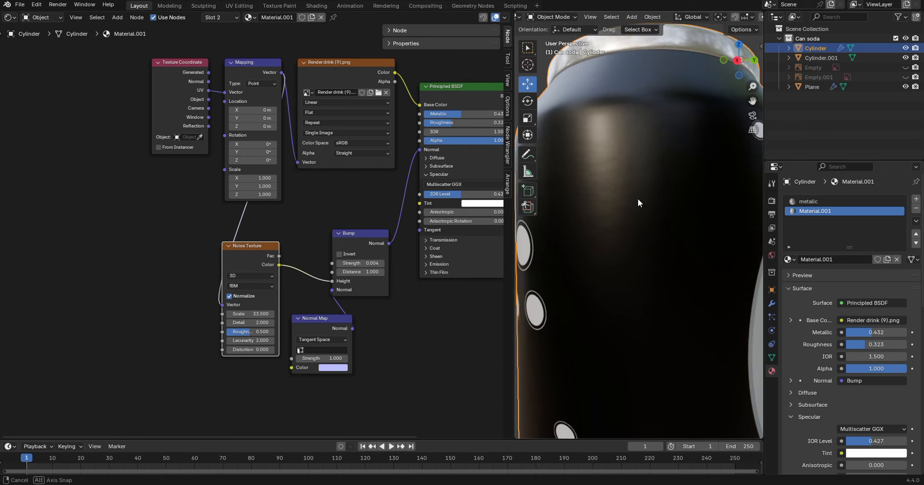
drag(239, 316, 244, 315)
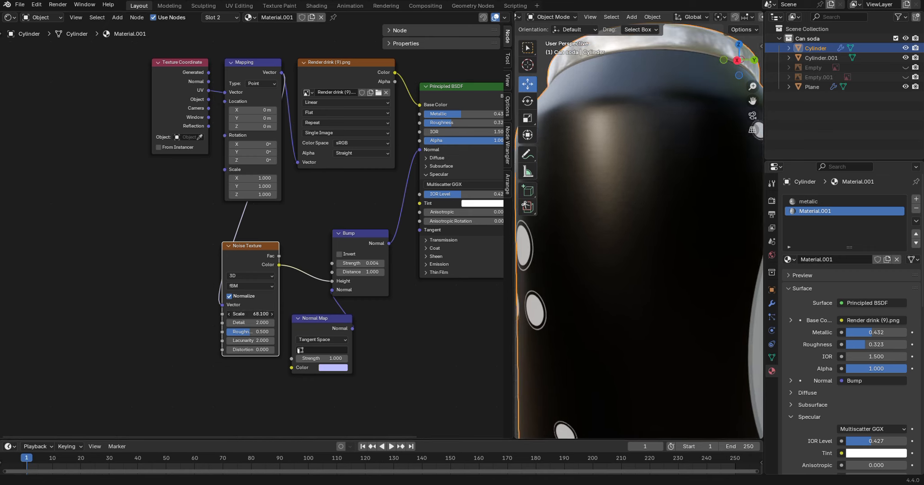
drag(251, 314, 254, 313)
middle_drag(642, 208, 634, 203)
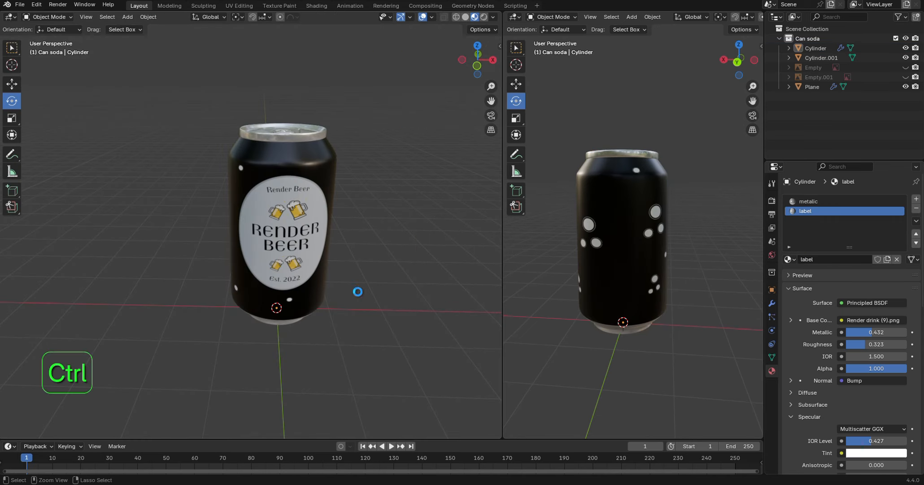
Save the file, add a mesh plane under the can and scale it up by about 3.0.
key(ctrl+s)
key(KP_1)
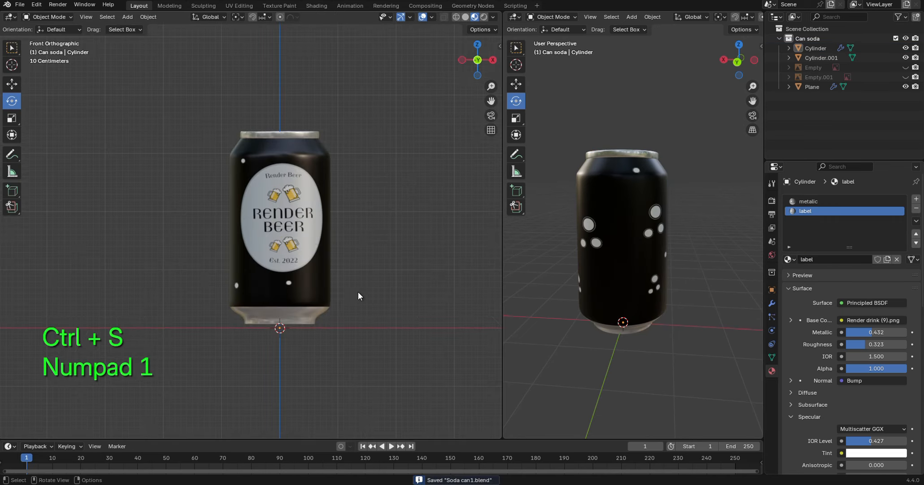
key(shift+a)
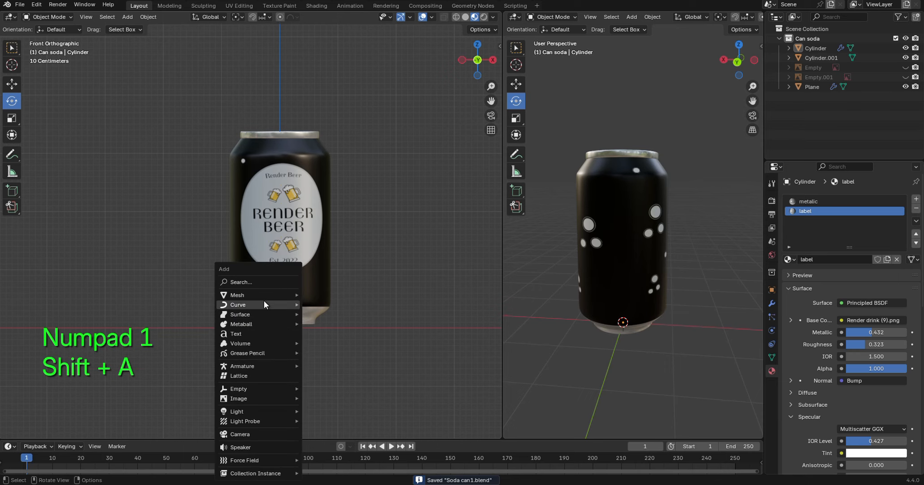
mouse_move(261, 295)
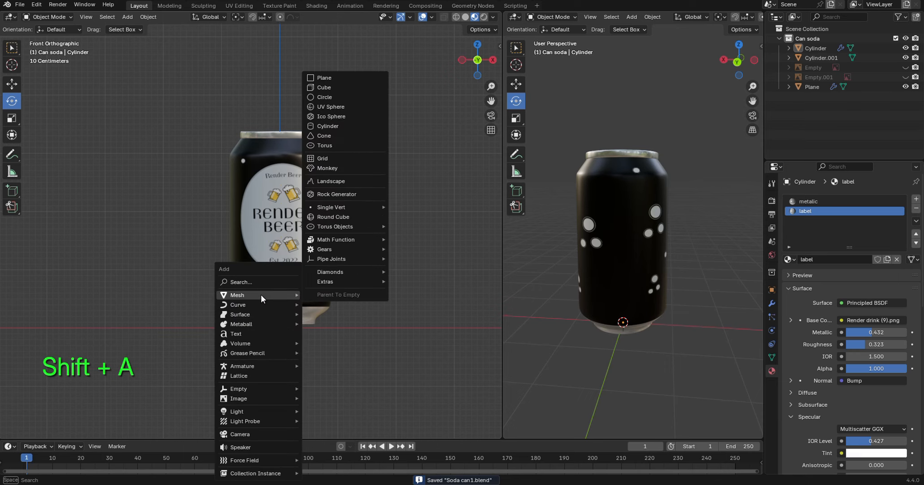
click(329, 77)
key(s)
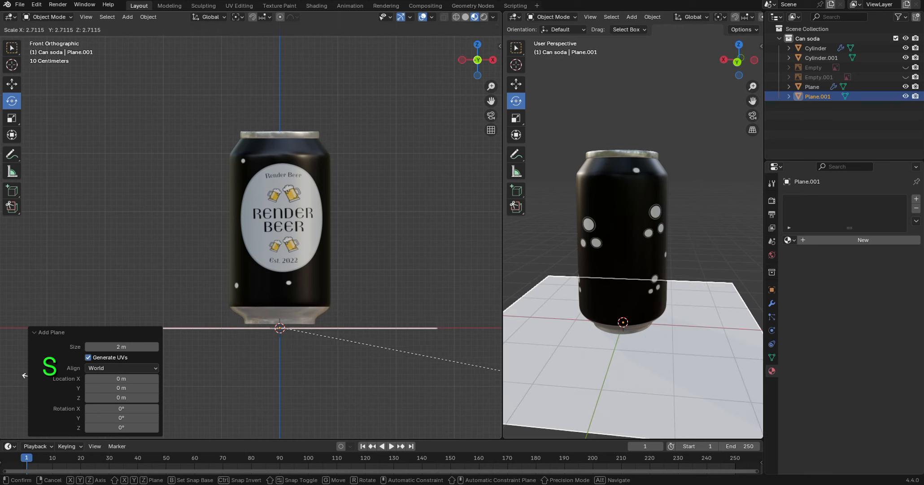
click(49, 380)
Extrude the plane's edge behind the can about 5.93 m upward along Z to form a back wall.
scroll(636, 214, down, 4)
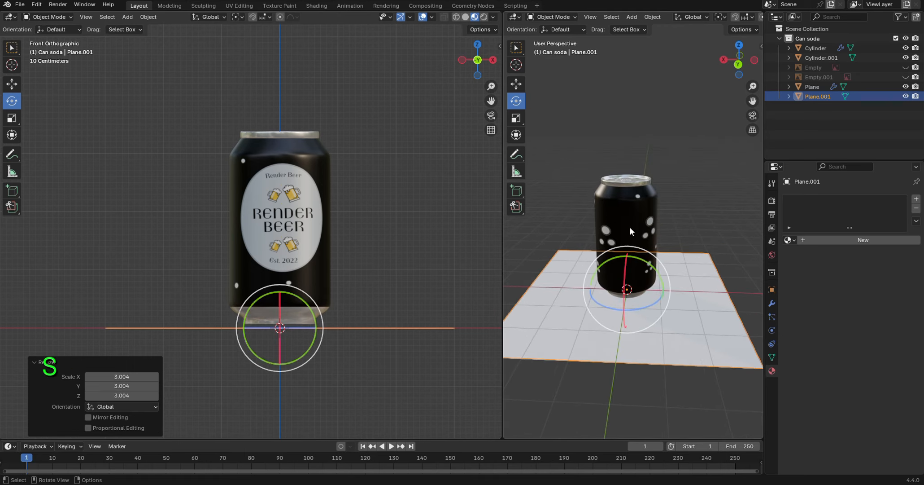
middle_drag(359, 279, 436, 372)
key(Tab)
scroll(398, 313, down, 2)
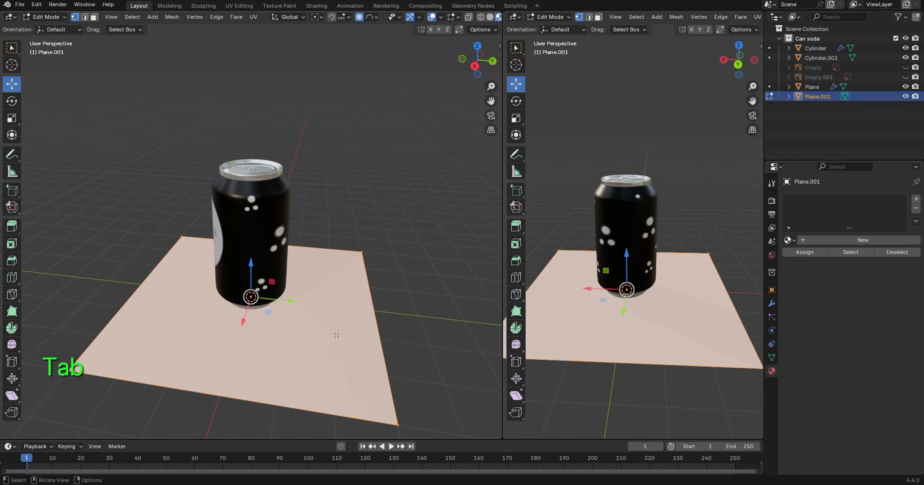
key(2)
click(379, 334)
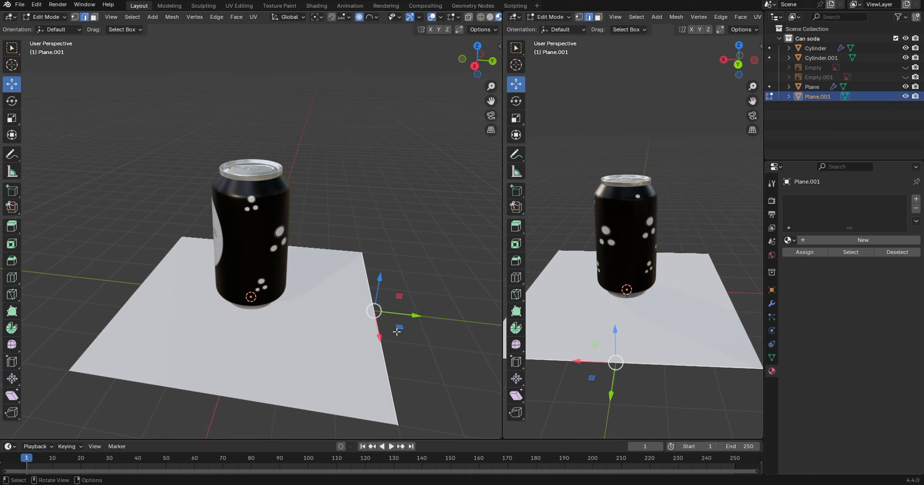
key(e)
key(z)
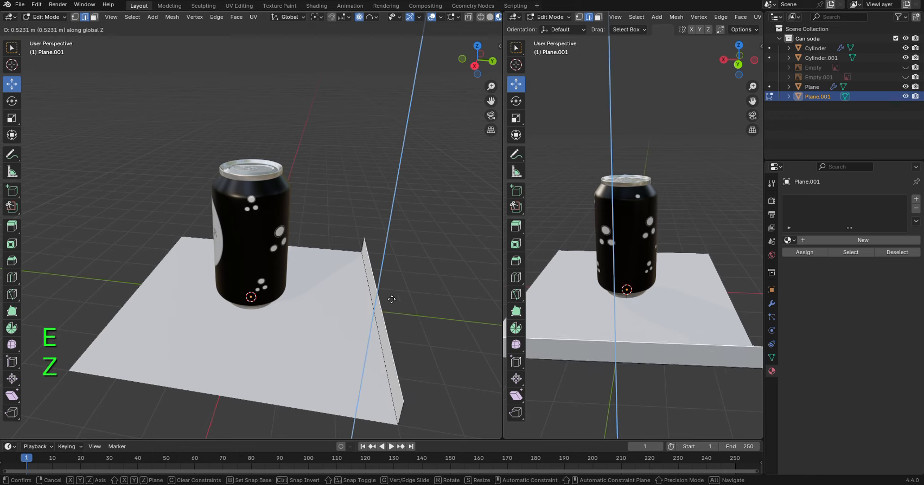
click(421, 47)
key(KP_1)
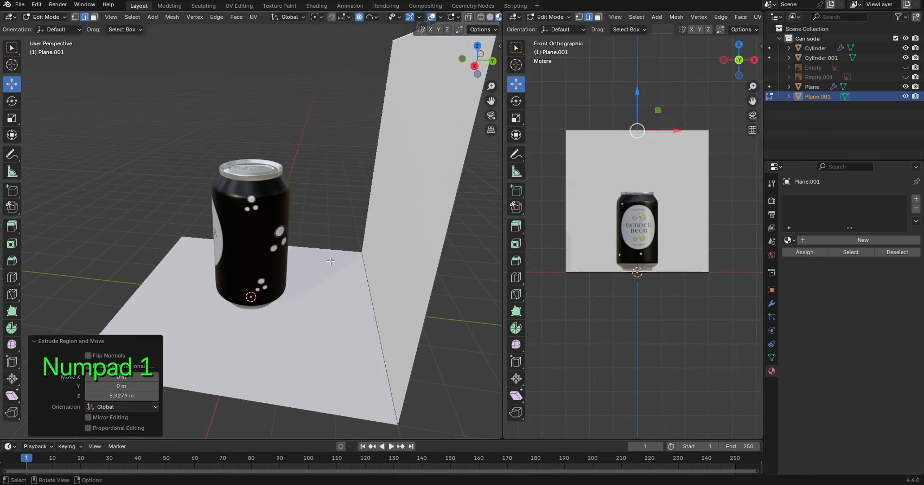
Bevel the edge between floor and back wall with a width of about 0.495 m and 6 segments.
middle_drag(341, 260, 377, 260)
click(369, 279)
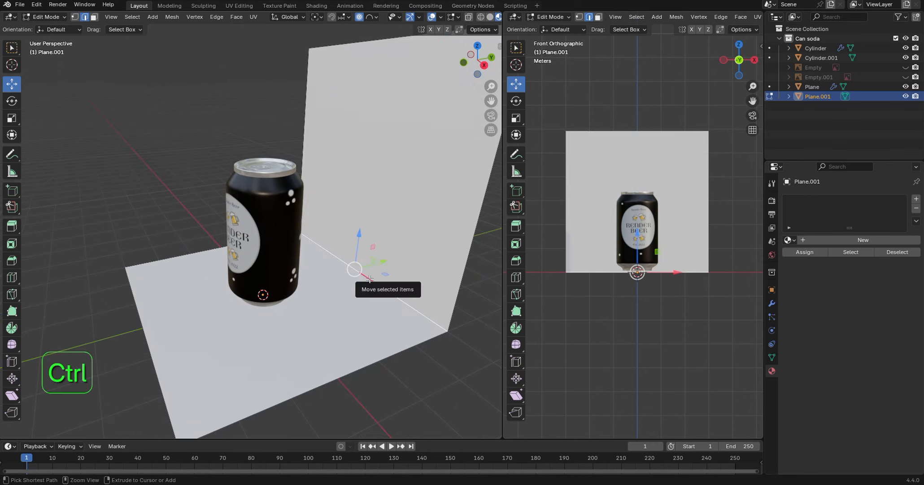
key(ctrl+b)
scroll(344, 316, up, 5)
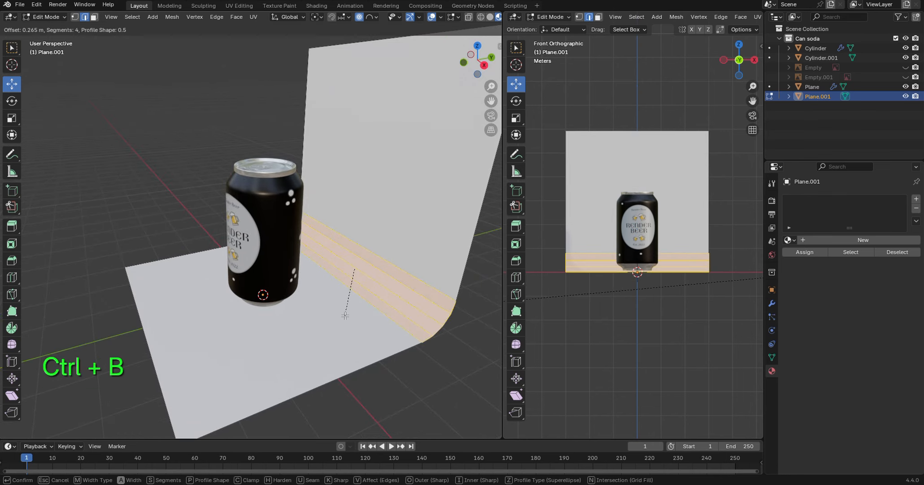
click(342, 339)
Scale the whole backdrop along X by about 1.645 and return to Object Mode.
middle_drag(342, 340, 286, 301)
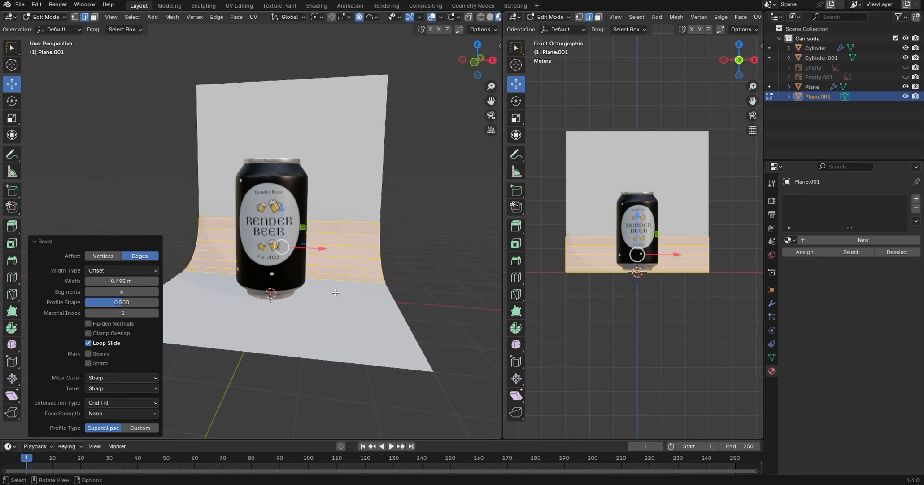
key(a)
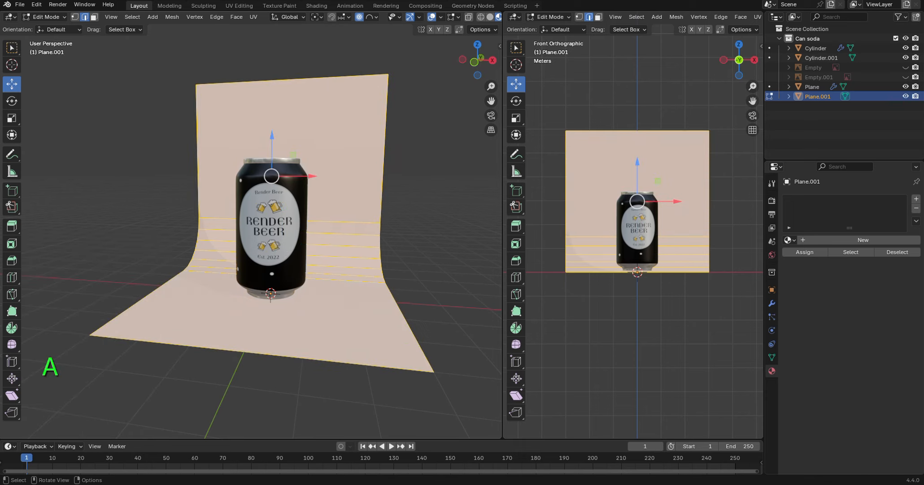
key(s)
key(x)
click(467, 330)
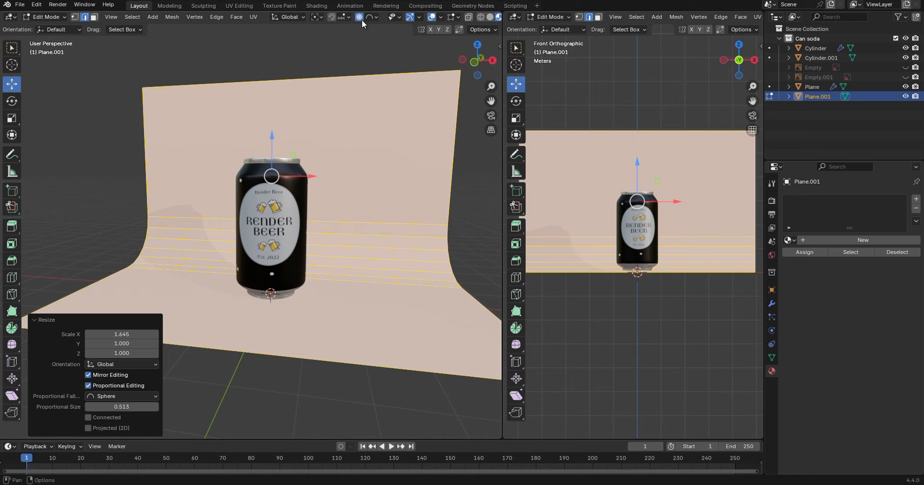
key(Tab)
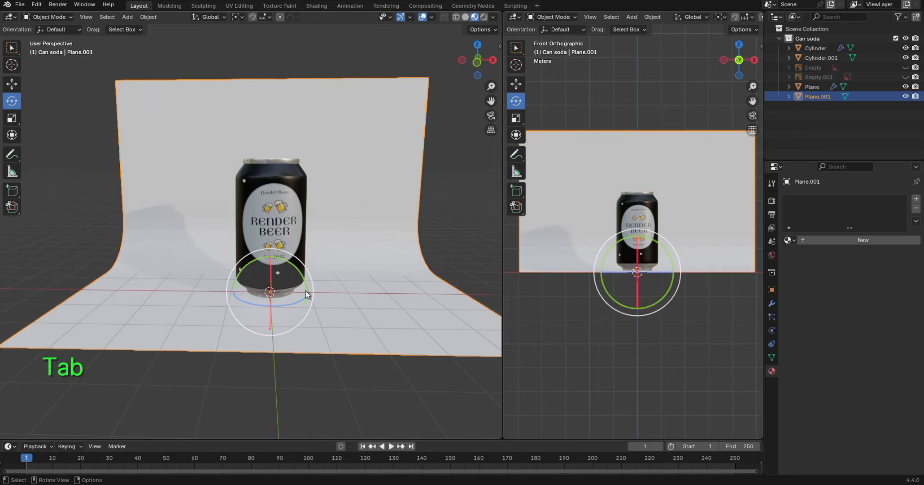
Add a camera and align it to a view looking slightly down at the can's front label.
key(shift+a)
click(265, 352)
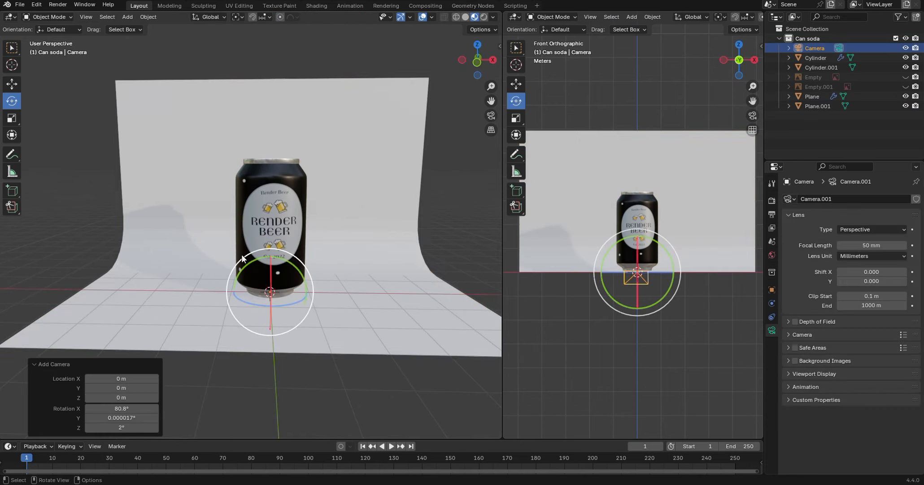
middle_drag(265, 351, 352, 265)
key(ctrl+alt+KP_0)
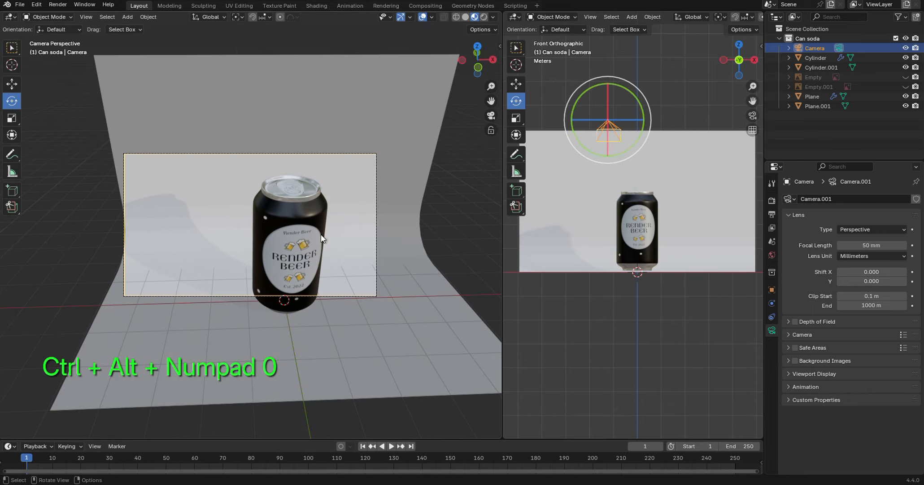
Fly the camera sideways and back until the whole can fits inside the camera frame.
key(shift+grave)
key(d)
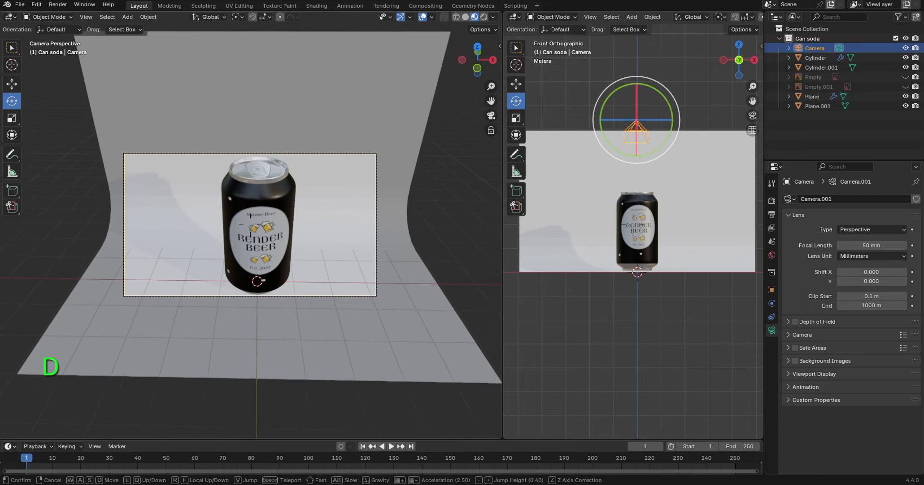
key(s)
click(227, 289)
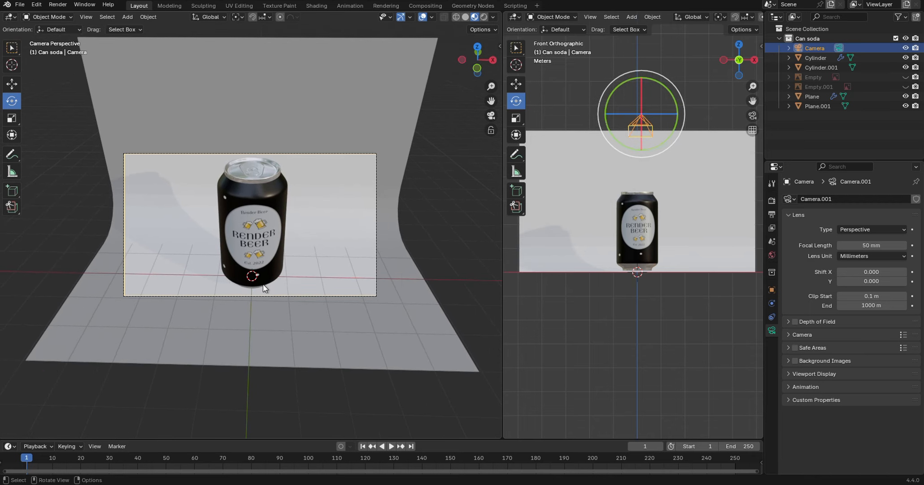
Add an area light, move it along X to one side of the can and raise it about 3.36 m along Z.
key(shift+a)
mouse_move(252, 255)
click(316, 289)
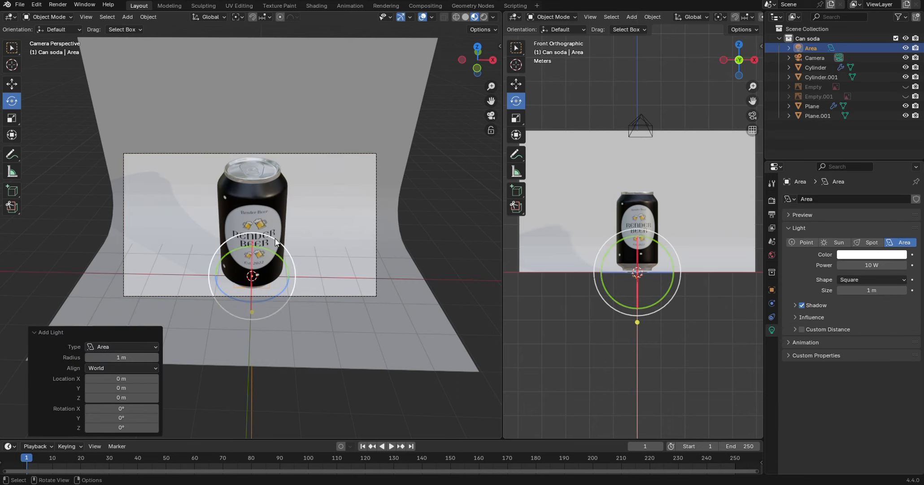
click(14, 85)
drag(292, 277, 408, 273)
drag(375, 237, 359, 132)
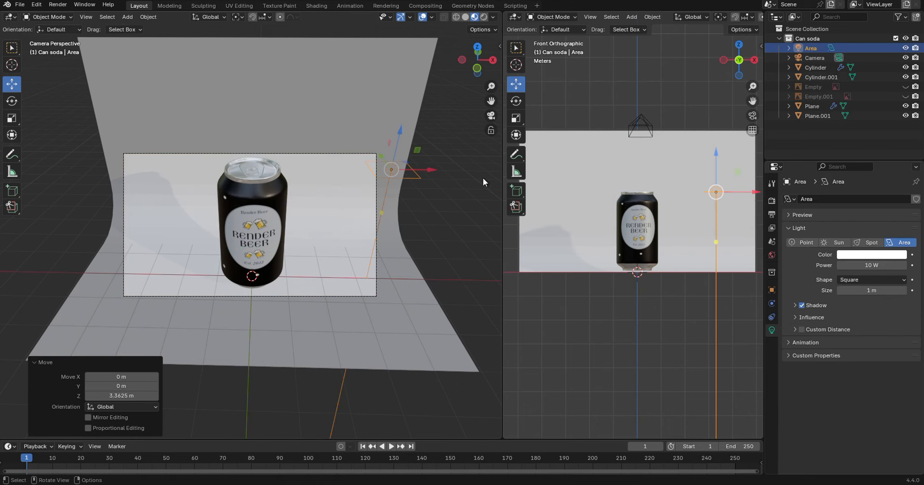
Set the area light's Power to 800 W and its Color to a pale yellow of about #FFF9D6.
click(876, 265)
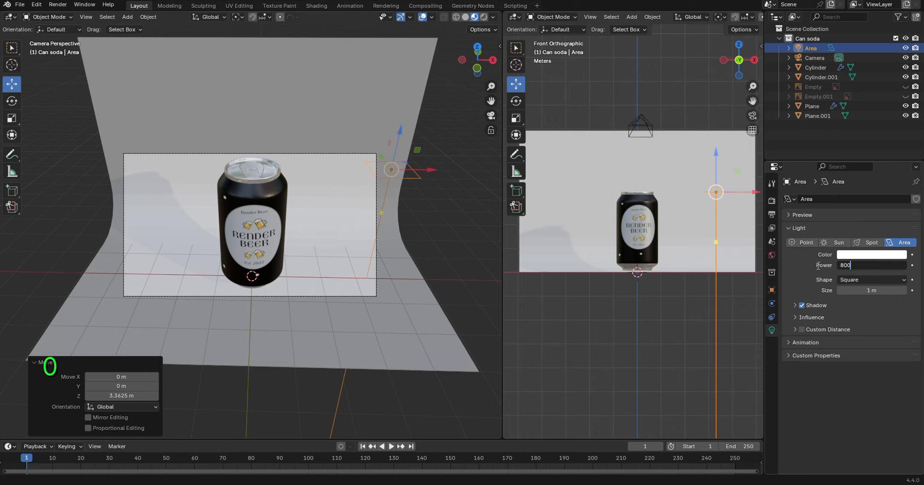
text(800)
click(872, 254)
mouse_move(858, 148)
mouse_down()
mouse_move(854, 141)
mouse_move(849, 148)
mouse_up()
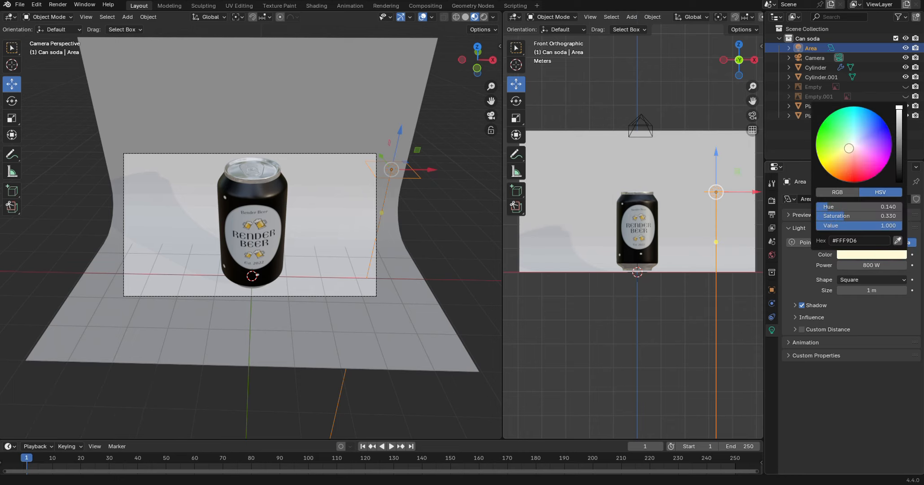
Move the area light about 1.1 m farther out along X and set its Size to about 5.06 m.
drag(435, 170, 482, 171)
drag(492, 101, 448, 88)
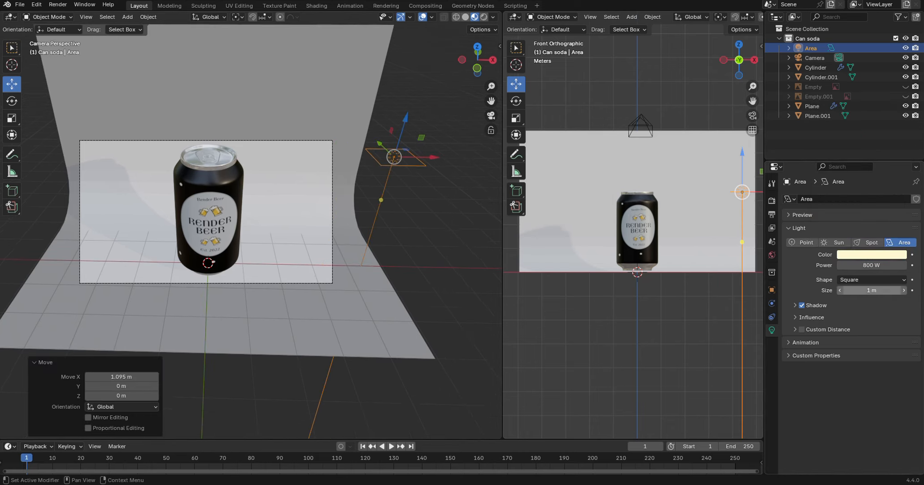
drag(872, 290, 904, 290)
Rotate the area light in top view, move it about 2.16 m along negative Y and tilt it toward the can.
key(KP_7)
key(r)
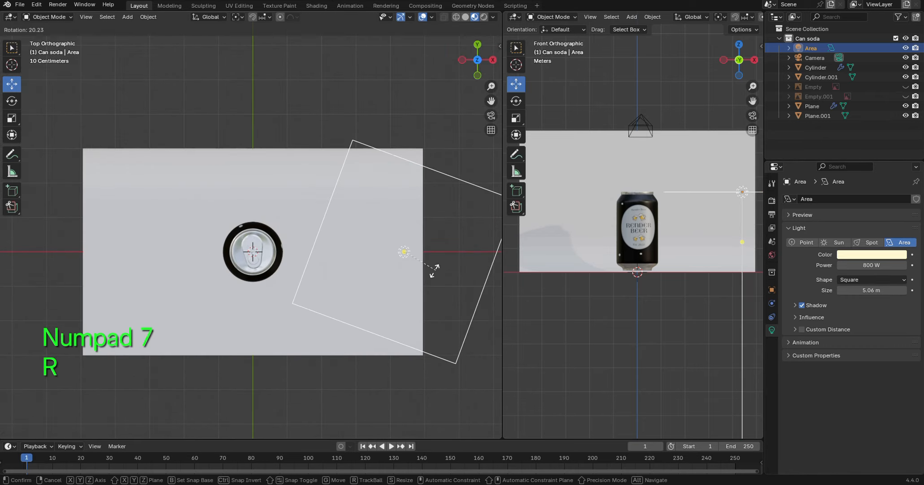
click(452, 258)
middle_drag(451, 258, 331, 283)
key(r)
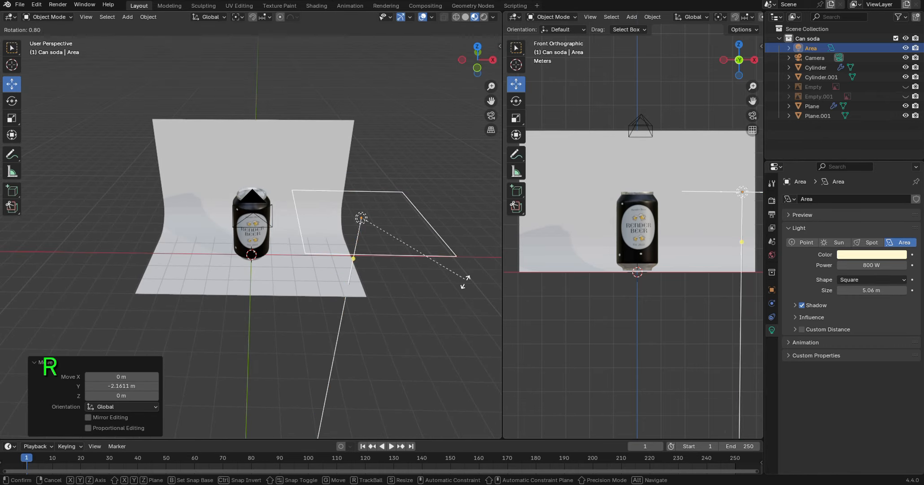
click(363, 185)
Move the tilted area light about 1.78 m farther away from the can along X.
key(g)
key(x)
click(424, 152)
Turn the area light toward the can as seen from above and shift it about 0.78 m along negative Y.
middle_drag(424, 153, 450, 302)
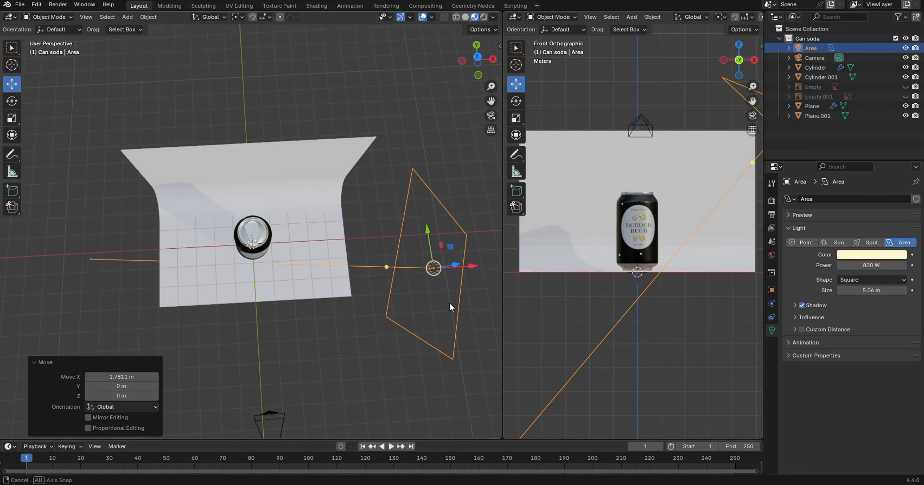
key(r)
click(444, 331)
drag(430, 257, 430, 280)
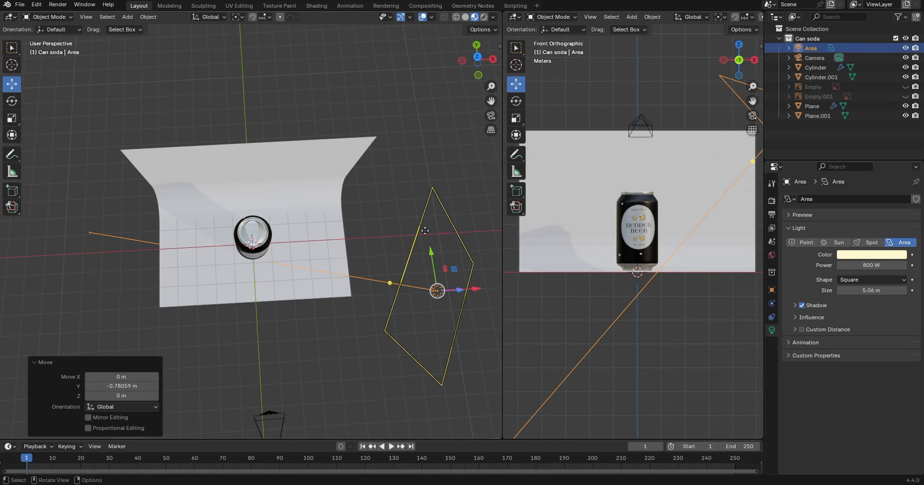
Duplicate the area light in top view, move the copy along X to the can's opposite side, and rotate it about 127° toward the can.
key(KP_7)
key(shift+d)
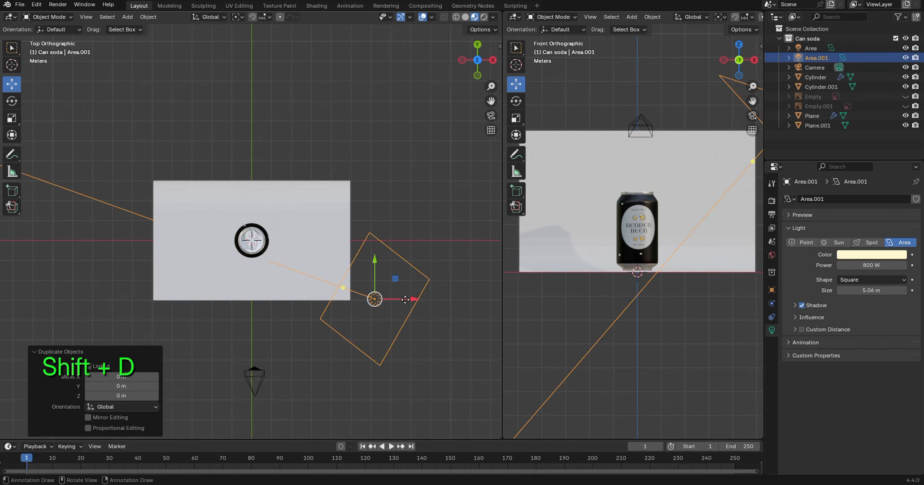
key(g)
key(x)
click(216, 300)
key(r)
click(226, 337)
Shift the duplicated area light outward along X and negative Y, and move the original area light slightly outward along X.
key(g)
key(x)
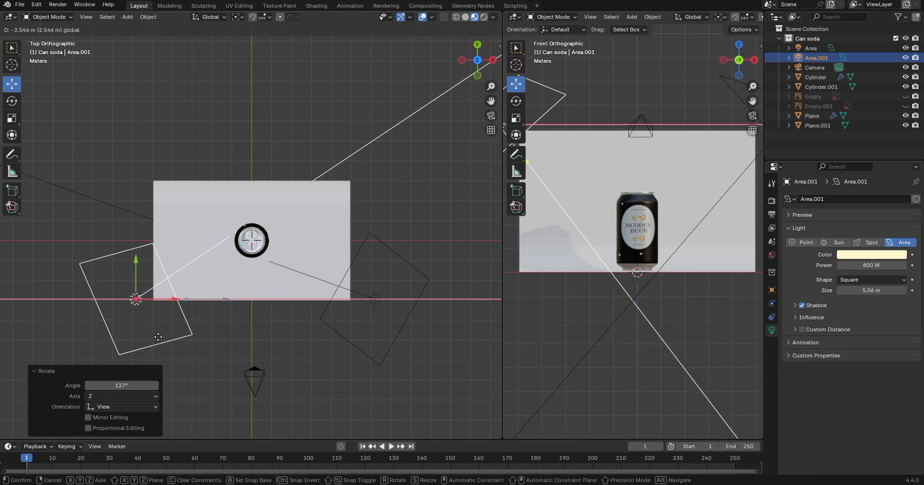
drag(157, 337, 151, 337)
drag(130, 267, 138, 299)
click(341, 283)
drag(406, 298, 420, 303)
Select the duplicated area light and set its Power to 600 W.
click(202, 285)
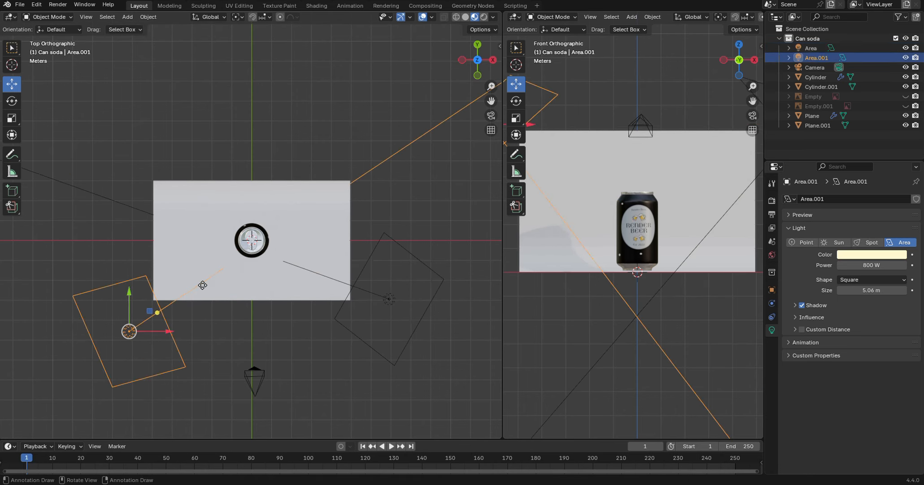
click(871, 265)
text(600)
key(Return)
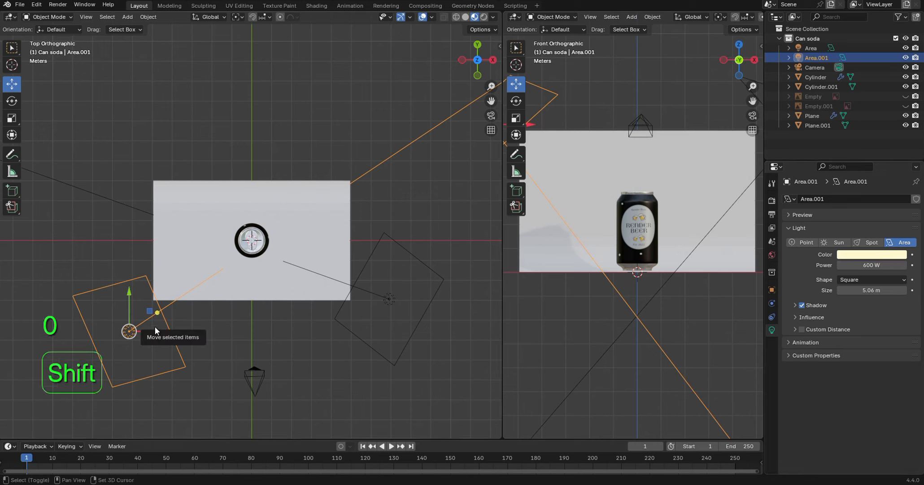
Duplicate the original 800 W area light and move the copy along Y and about 7.03 m along negative X, placing it behind the can.
click(375, 276)
click(391, 295)
key(shift+d)
click(392, 294)
drag(389, 260, 390, 165)
drag(426, 204, 287, 204)
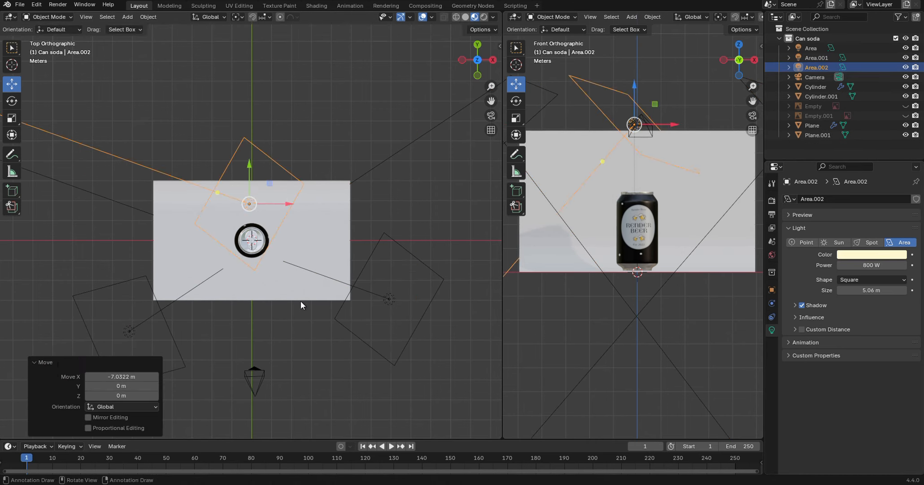
Rotate the light behind the can about -123° in top view and set its Power to 100 W.
key(r)
click(284, 143)
text(1)
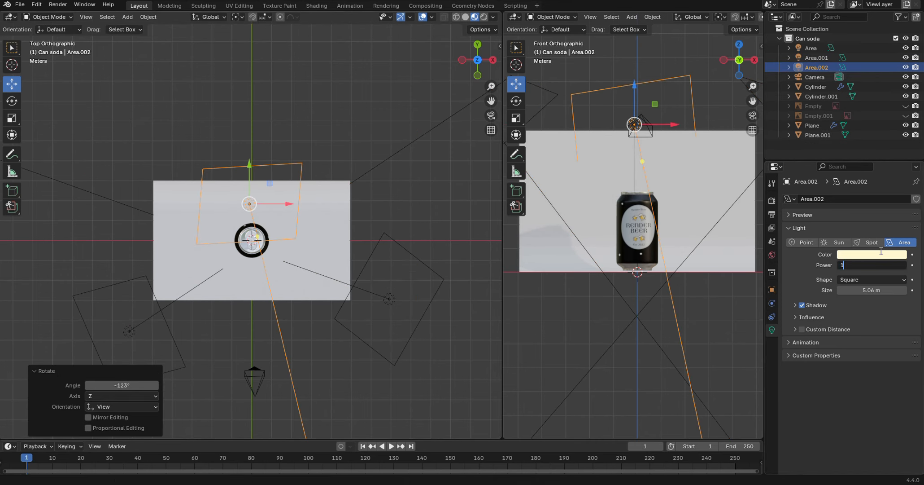
text(00)
key(Return)
Change the rear light's shape to Disk, lower it behind the can, and set its Size to about 1.73 m.
middle_drag(361, 196, 355, 209)
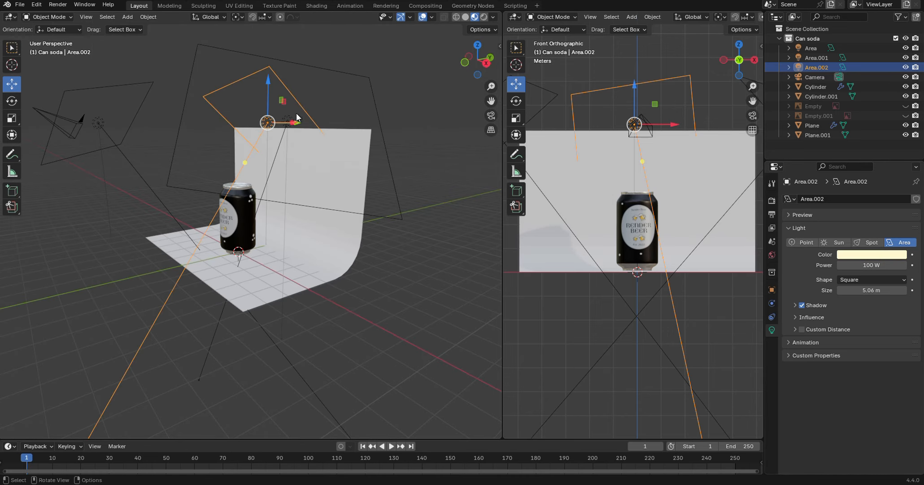
click(872, 279)
click(852, 312)
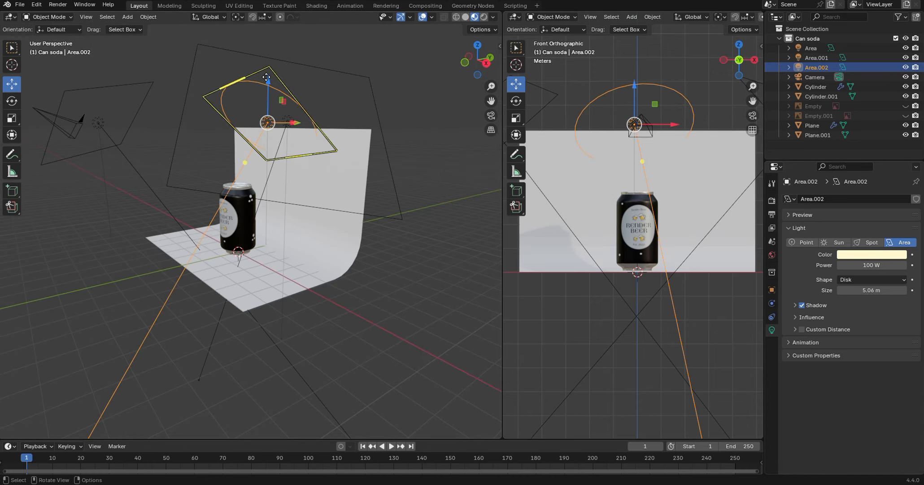
drag(266, 77, 272, 163)
drag(881, 292, 828, 287)
click(881, 292)
key(Return)
Lower the disk light slightly further behind the can and rotate it about 14.8° in a side-on view.
scroll(305, 229, up, 3)
middle_drag(287, 225, 269, 219)
middle_drag(379, 245, 364, 236)
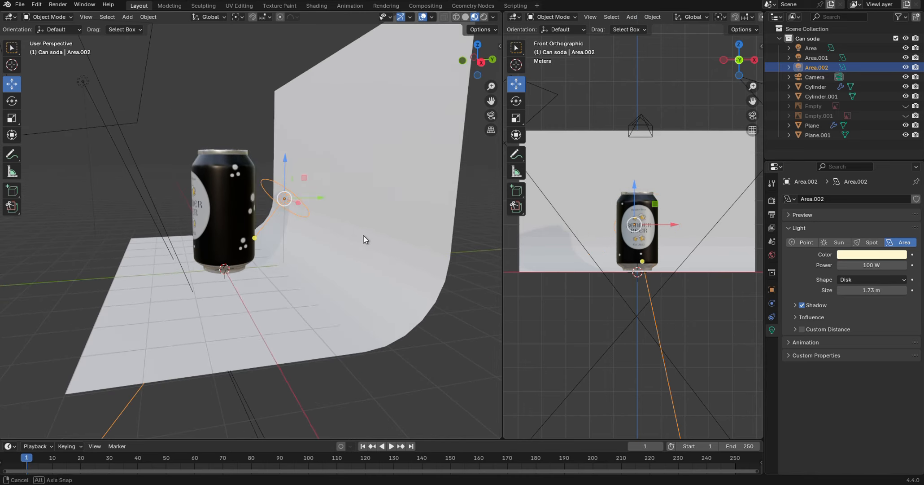
drag(286, 168, 287, 182)
key(r)
click(358, 275)
middle_drag(307, 274, 389, 255)
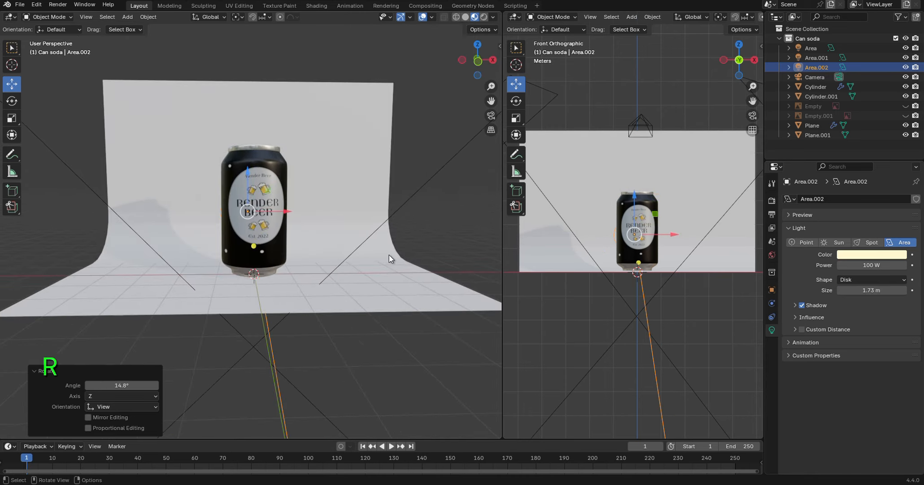
Switch the second viewport to the camera view, select the camera, and raise its Passepartout to 1.000.
key(KP_0)
click(689, 136)
click(689, 136)
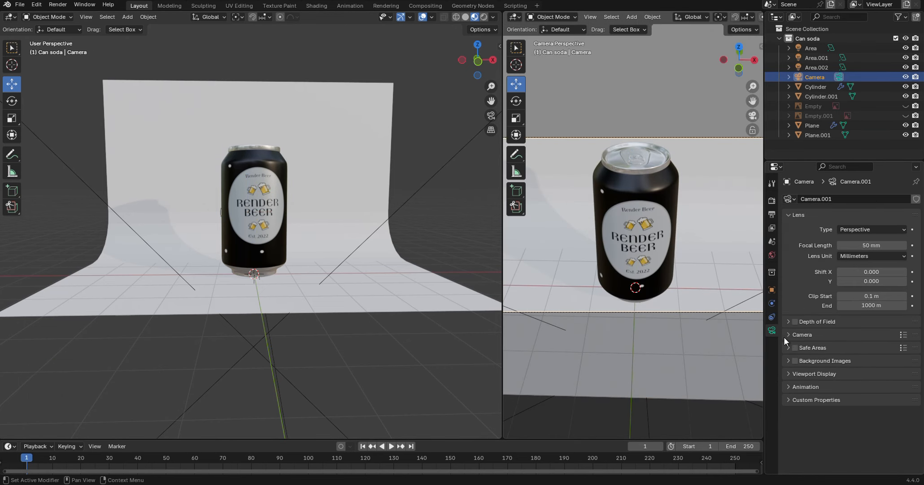
click(786, 349)
click(787, 350)
click(789, 373)
drag(866, 445, 909, 445)
scroll(624, 258, down, 3)
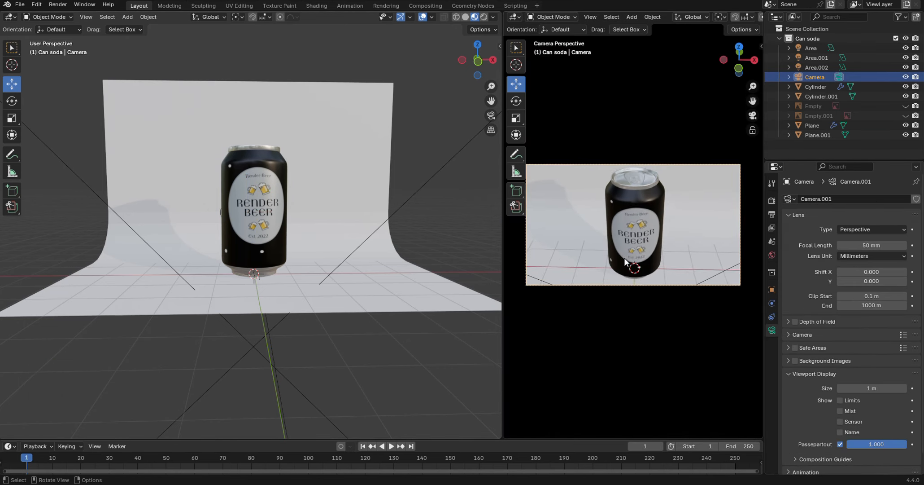
Hide the overlays in the camera viewport, display it in Rendered shading, and fit the camera frame to the view.
middle_drag(719, 17, 596, 17)
click(712, 17)
scroll(647, 221, up, 2)
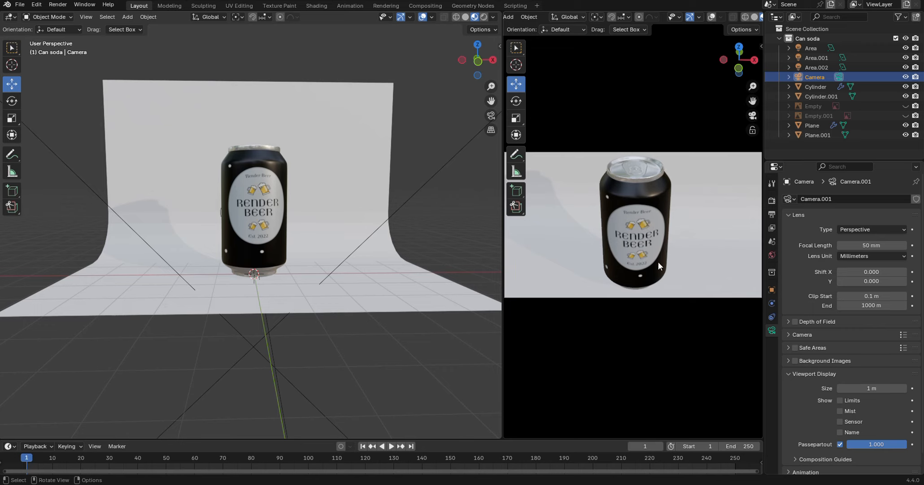
scroll(658, 262, down, 2)
key(z)
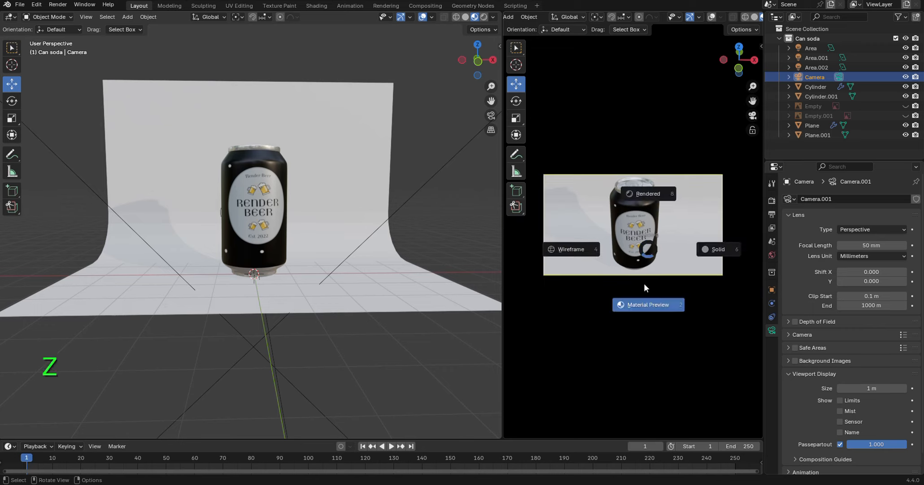
click(655, 304)
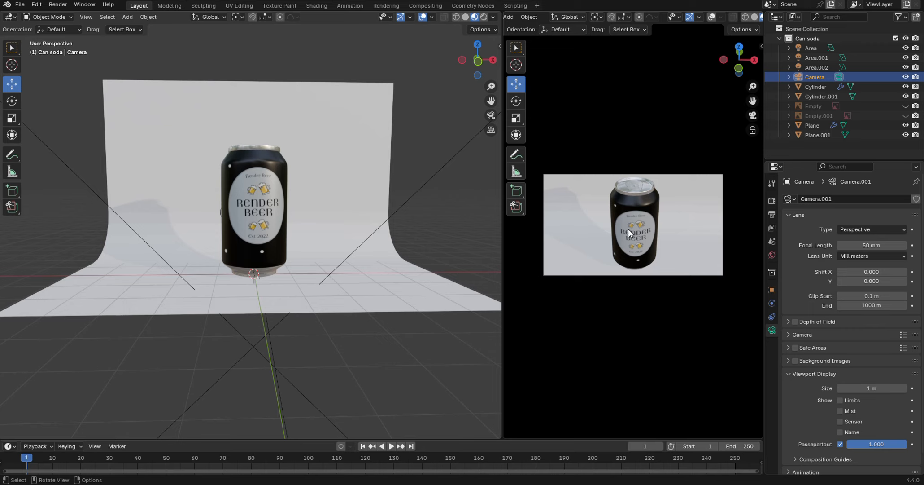
key(Home)
Select the curved backdrop plane and apply Shade Smooth.
click(694, 213)
right_click(694, 213)
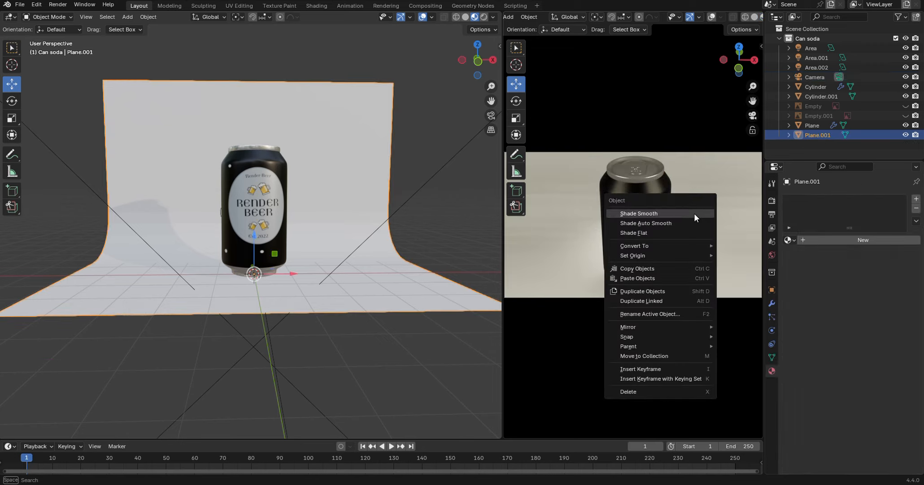
click(694, 213)
middle_drag(259, 114, 289, 180)
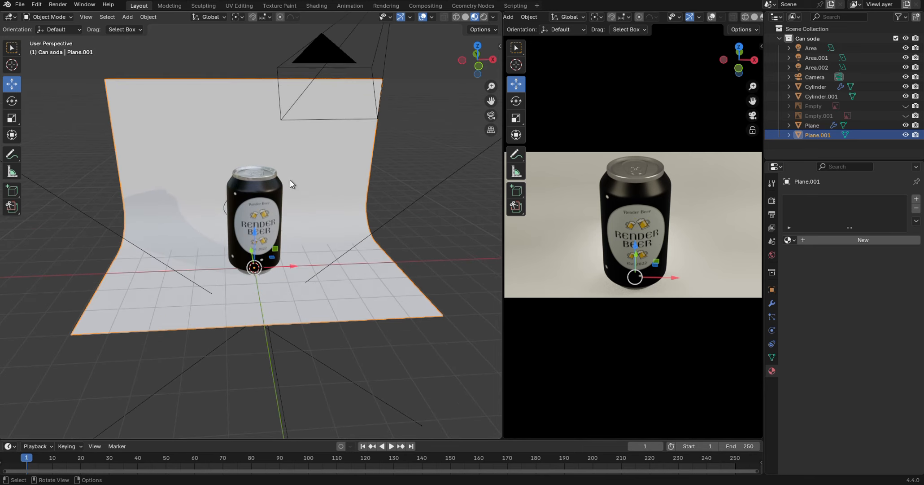
Create a new material for the backdrop and give it a light blue base color.
click(863, 240)
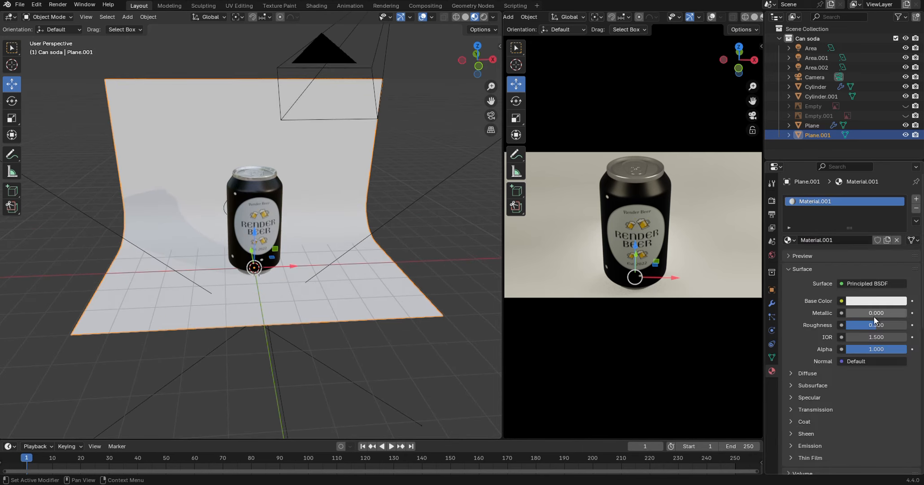
click(886, 301)
click(863, 162)
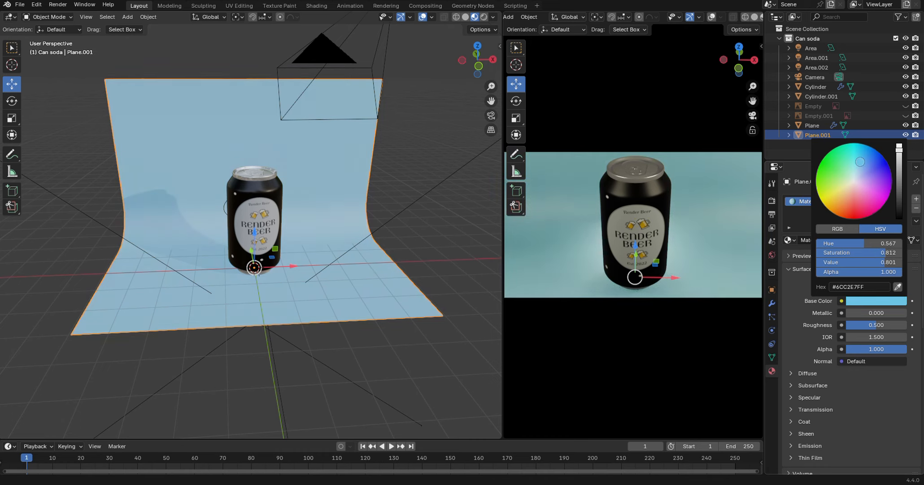
mouse_move(860, 162)
mouse_down()
mouse_move(875, 173)
mouse_move(854, 165)
mouse_move(874, 172)
mouse_move(855, 166)
mouse_move(861, 209)
mouse_move(835, 197)
mouse_move(858, 206)
mouse_move(870, 167)
mouse_move(862, 162)
mouse_up()
middle_drag(269, 233, 286, 247)
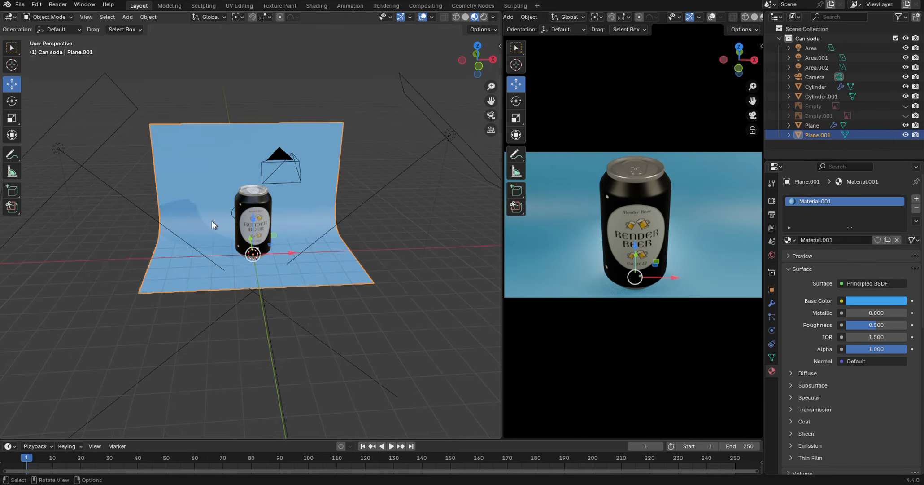
Select the disk light behind the can, try a red light color, and change it to a pale yellow-green.
click(231, 213)
middle_drag(232, 213, 341, 233)
click(872, 254)
click(864, 148)
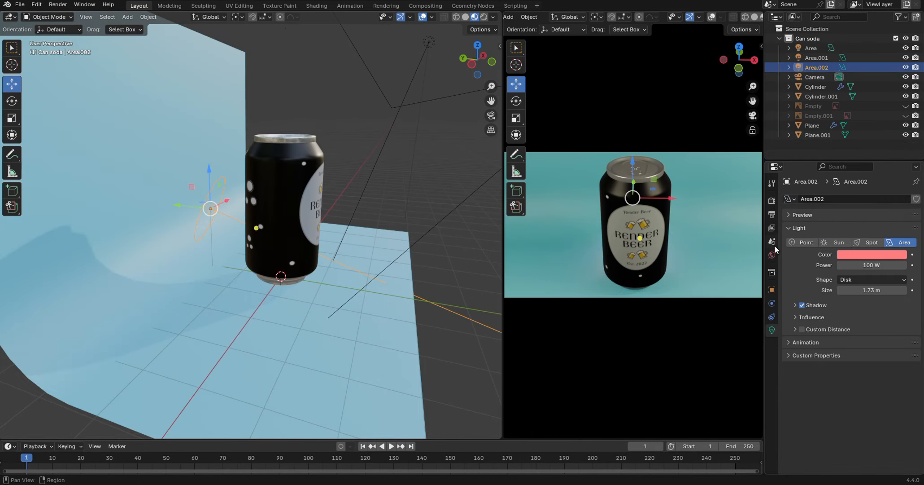
click(872, 254)
click(837, 152)
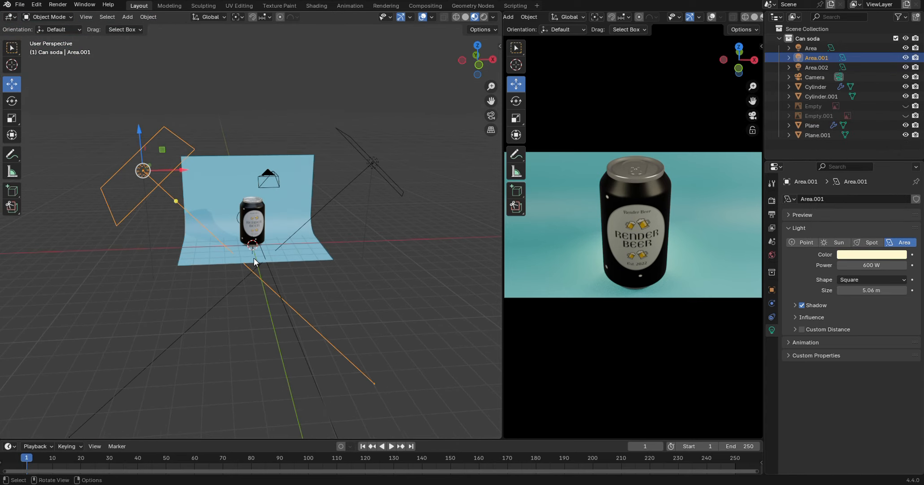
Set the 600 W area light's color to near white and undo the rear light's change to a Rectangle shape.
click(871, 254)
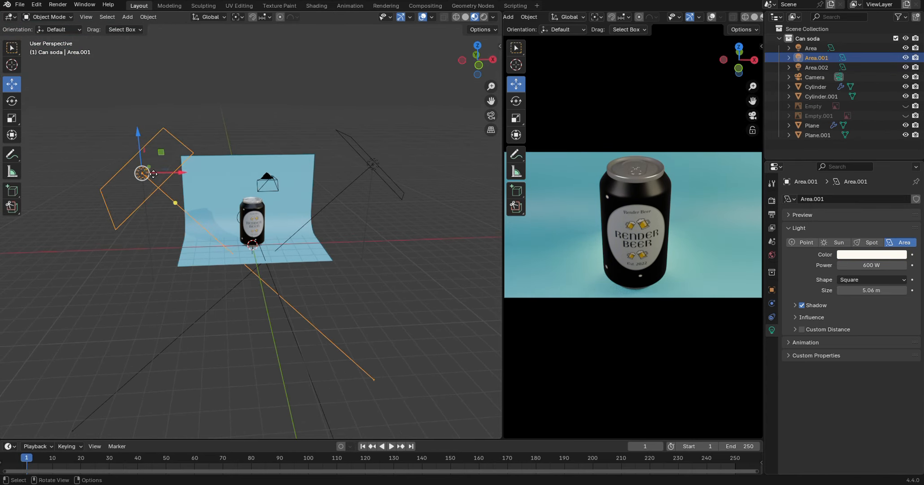
click(871, 254)
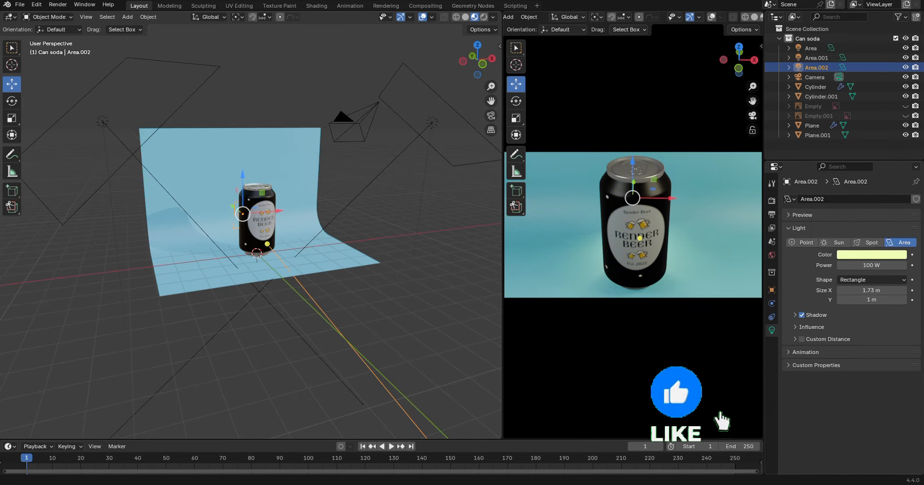
key(ctrl+z)
Rotate the 600 W area light by about 0.3° from an elevated view and reduce its Size to about 4.59 m.
middle_drag(372, 287, 354, 381)
click(410, 272)
shift+click(415, 250)
drag(269, 253, 251, 234)
click(179, 322)
key(r)
click(245, 342)
drag(875, 291, 853, 291)
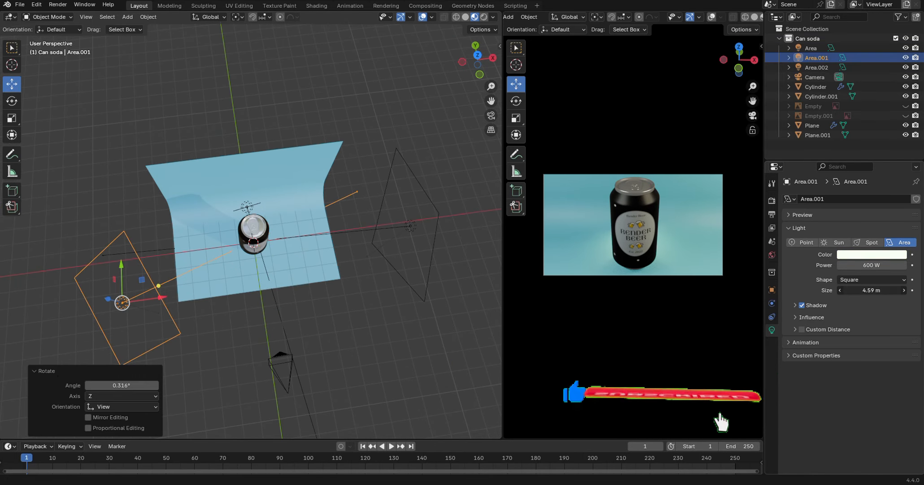
Set the render engine to Cycles with GPU Compute as the device.
click(772, 201)
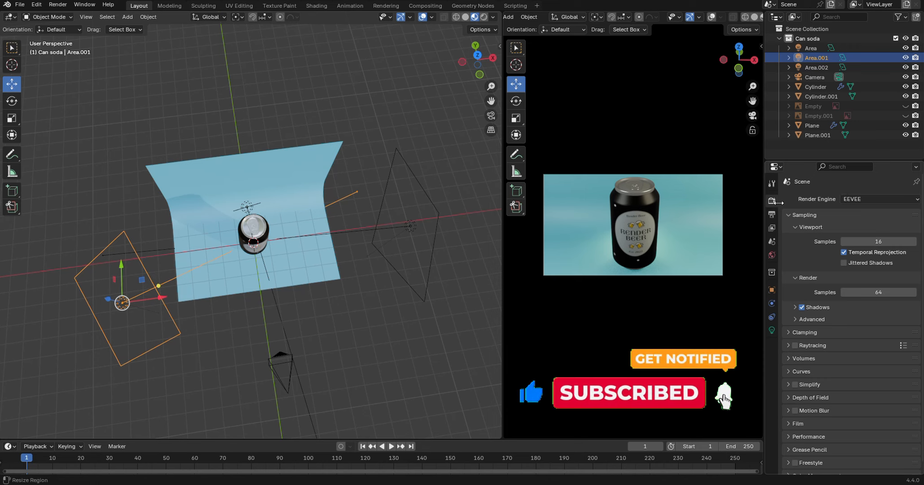
click(863, 199)
click(857, 218)
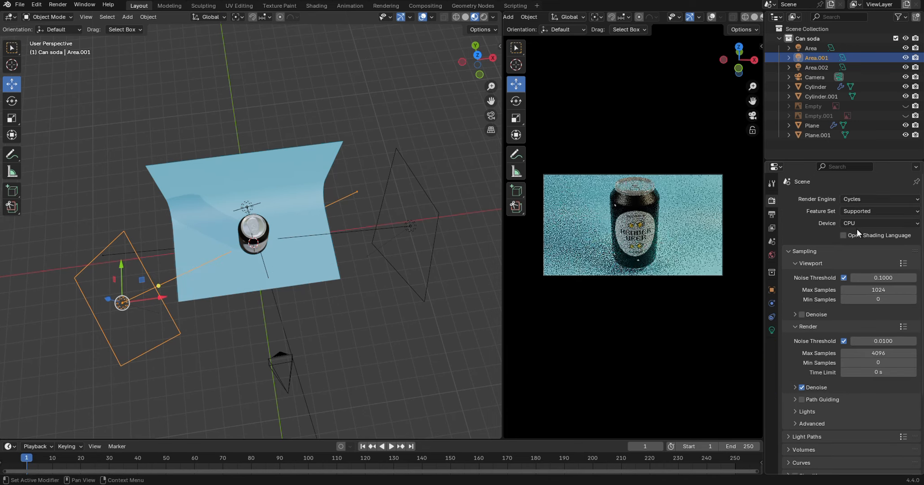
click(863, 244)
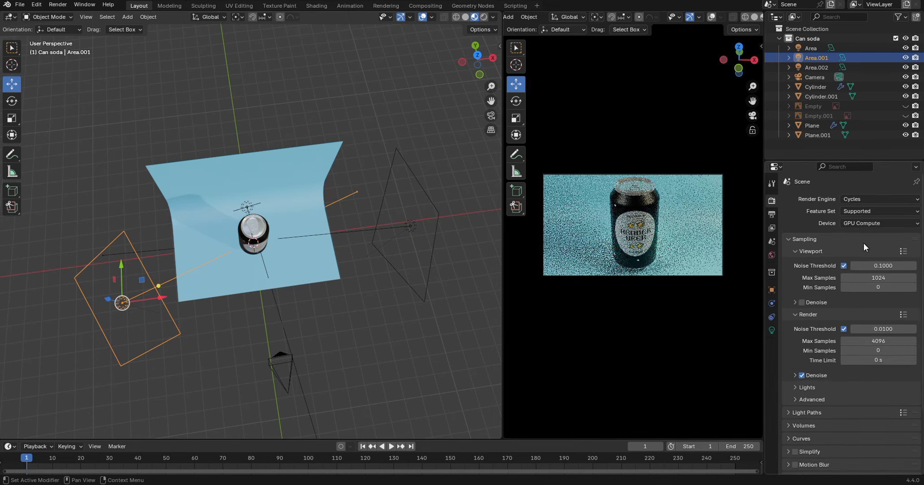
Disable the render Noise Threshold and set the render Samples to 512.
scroll(834, 305, down, 2)
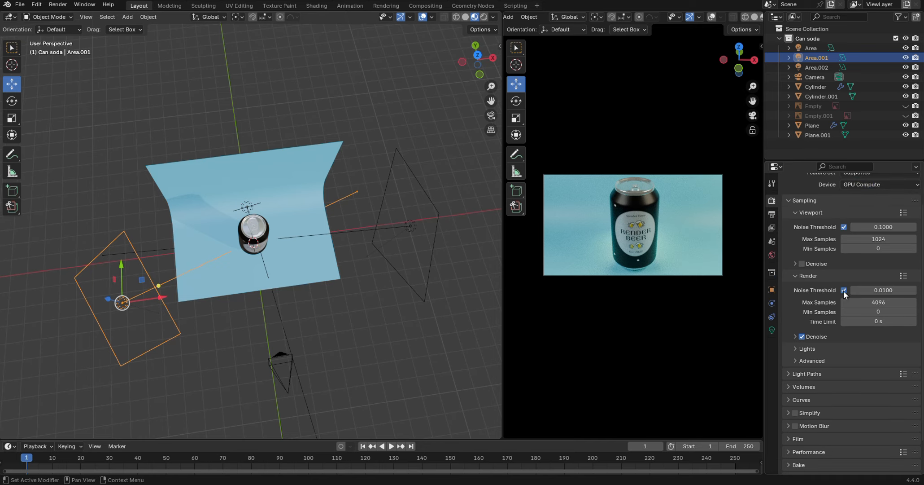
click(843, 291)
click(883, 302)
text(512)
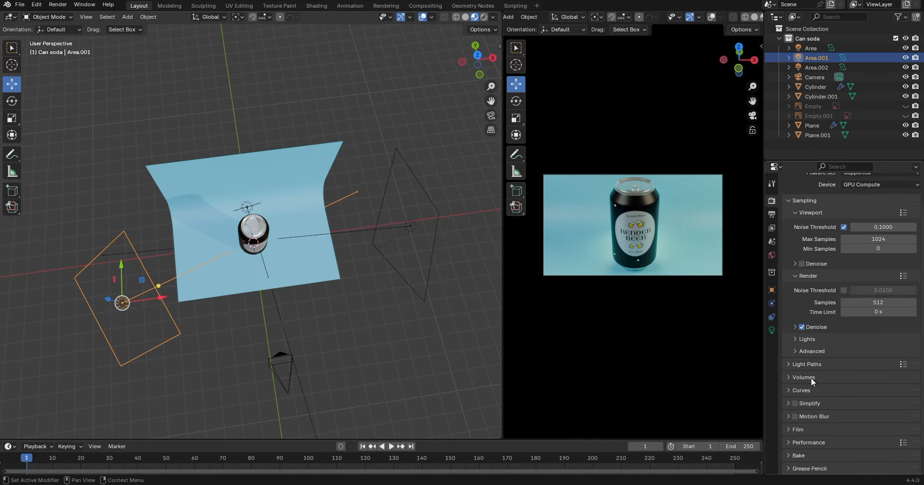
Enable Simplify and set the color management Look to Very High Contrast.
scroll(810, 378, down, 2)
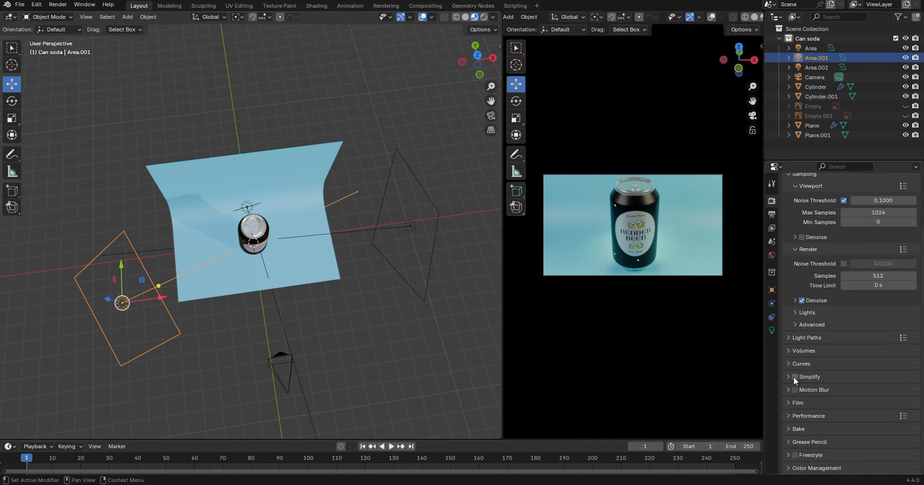
click(790, 468)
scroll(834, 417, down, 8)
click(856, 391)
click(851, 315)
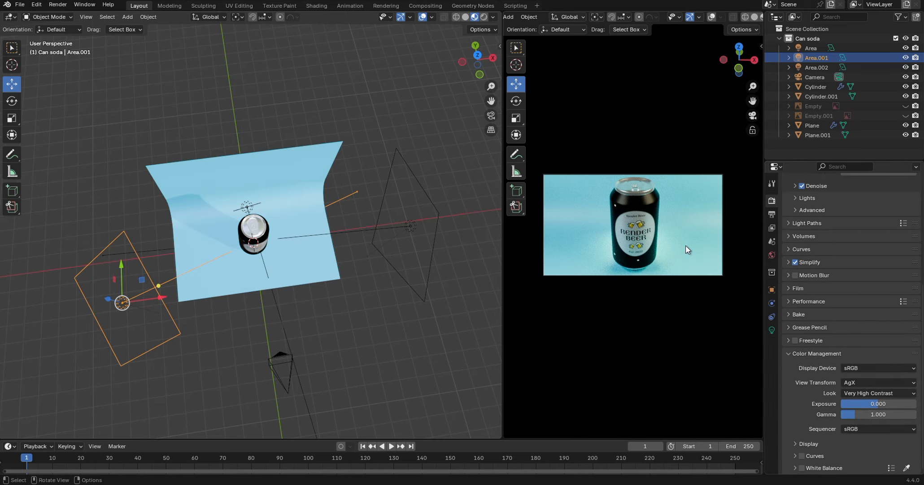
Try the Punchy and None looks, and return the Look to Very High Contrast.
click(862, 392)
click(863, 296)
click(862, 392)
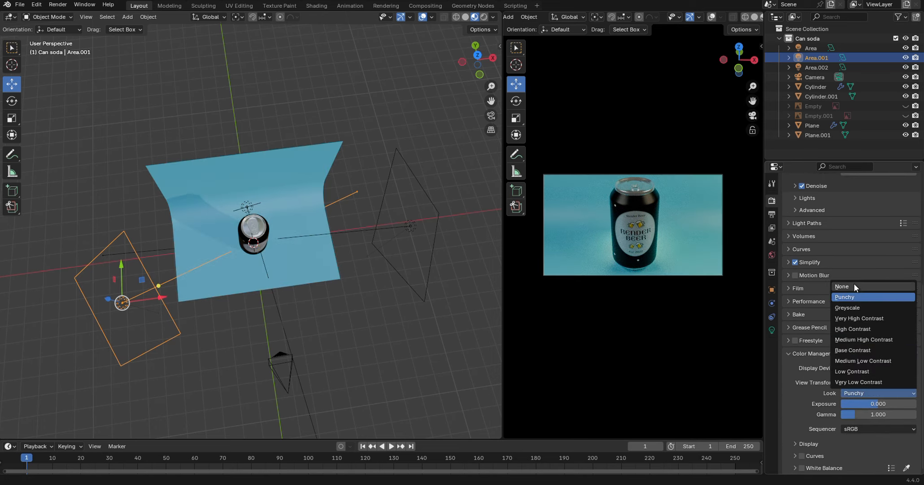
click(853, 286)
click(863, 393)
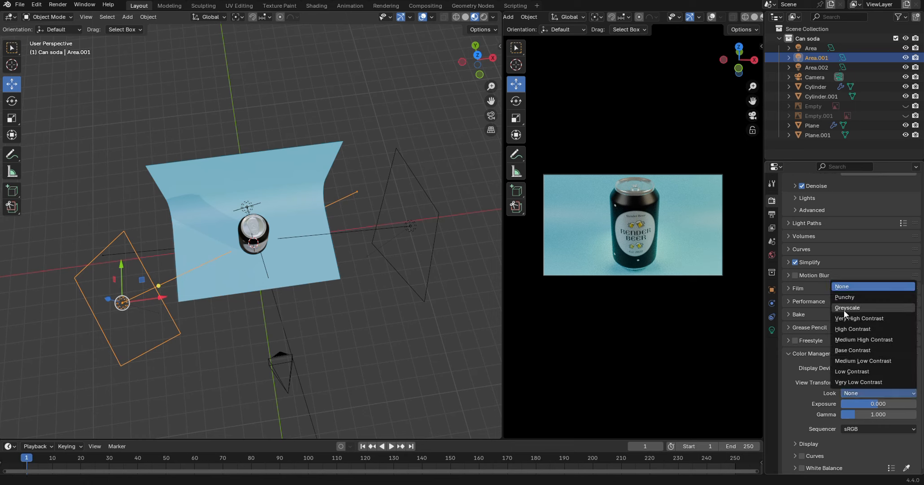
click(871, 393)
click(871, 317)
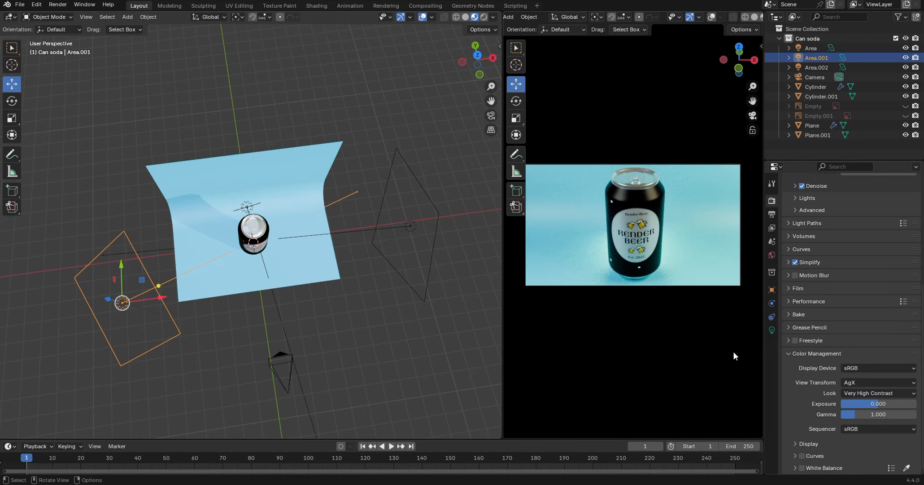
Try different Exposure values in the color management settings and reset the Exposure to 0.
drag(896, 404, 856, 405)
key(i)
click(887, 404)
text(0)
key(Return)
key(ctrl+z)
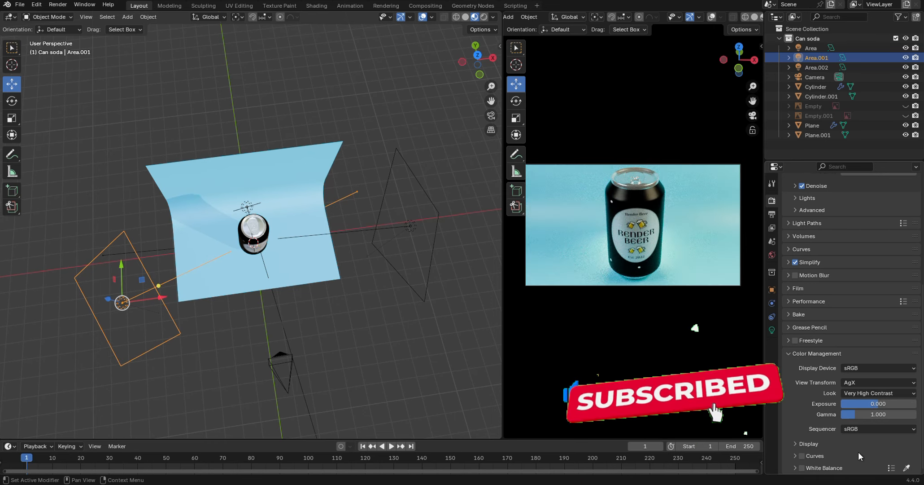
scroll(859, 451, up, 8)
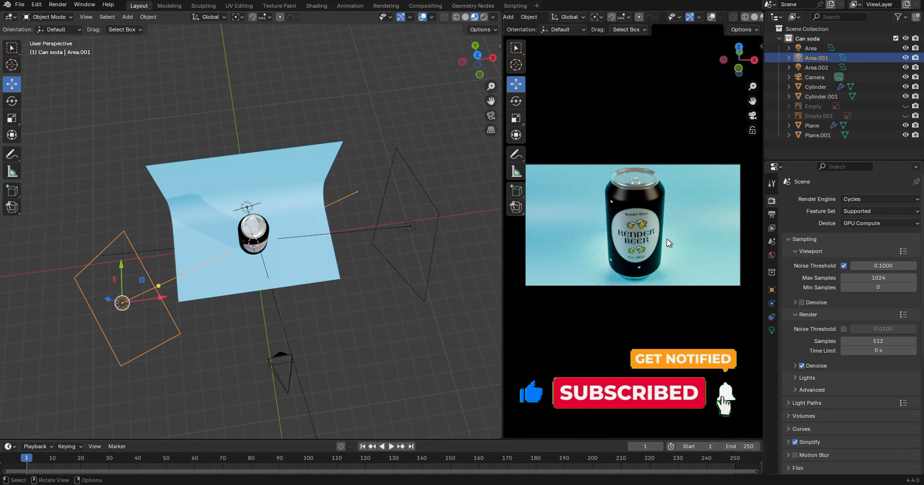